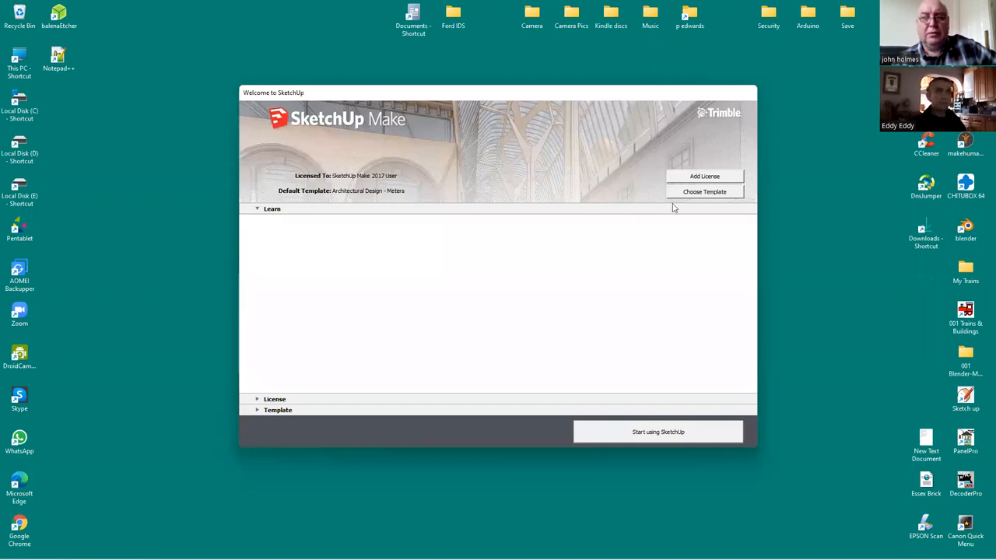
Start a new model using the Architectural Design - Meters template
{"action": "left_click", "coordinate": [704, 192]}
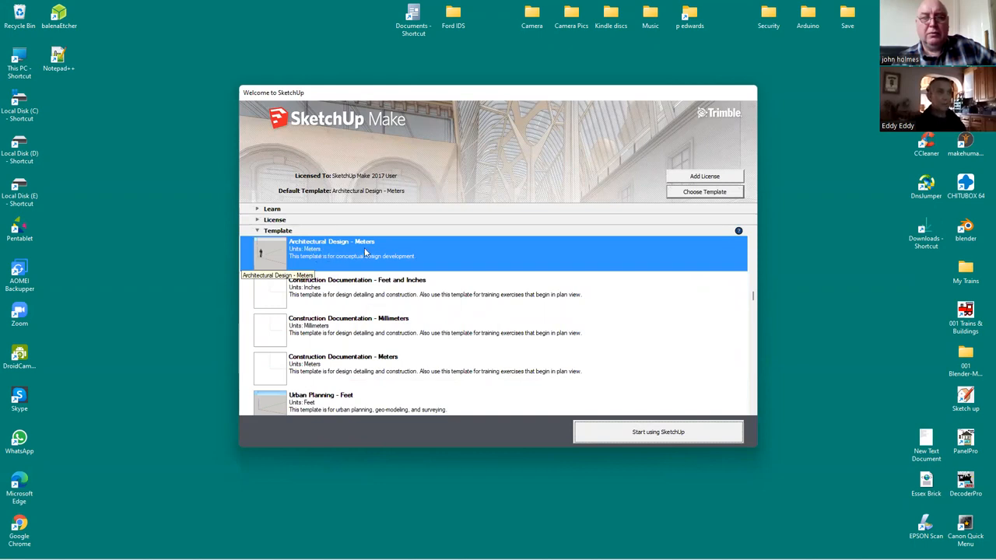
{"action": "left_click", "coordinate": [667, 432]}
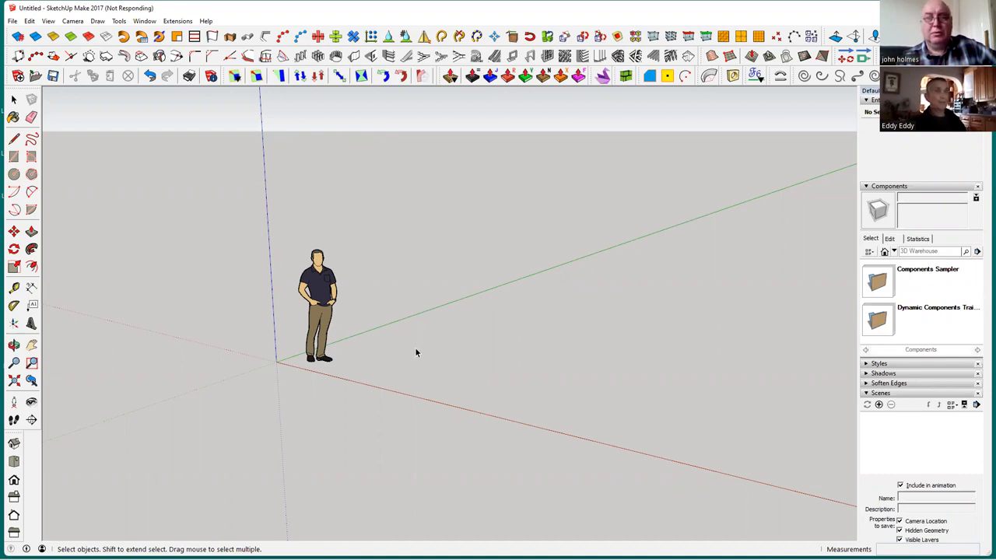
Move the human figure about 2.5 m along the red axis to the negative side of the origin
{"action": "left_click", "coordinate": [351, 319]}
{"action": "left_click", "coordinate": [332, 307]}
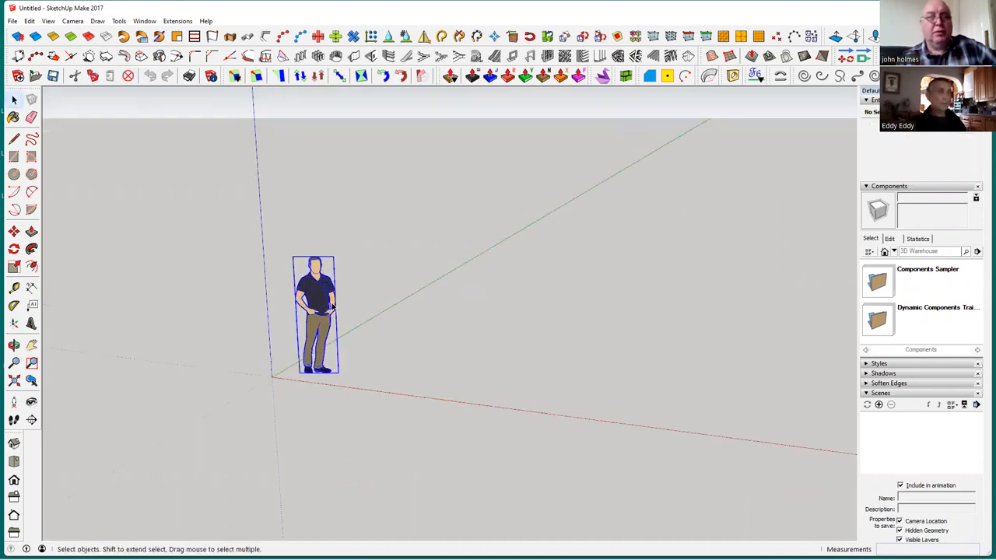
{"action": "left_click", "coordinate": [13, 231]}
{"action": "left_click", "coordinate": [201, 9]}
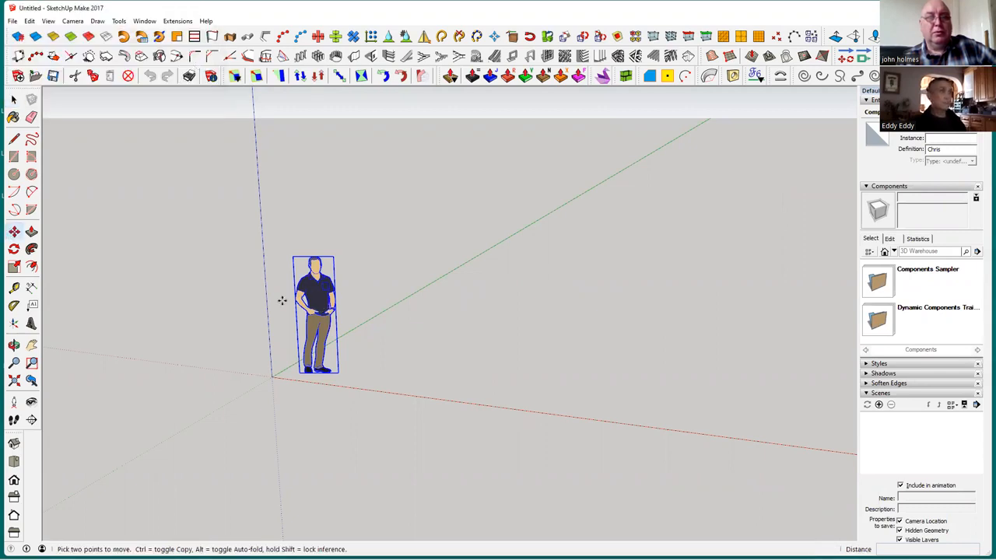
{"action": "left_click", "coordinate": [319, 296]}
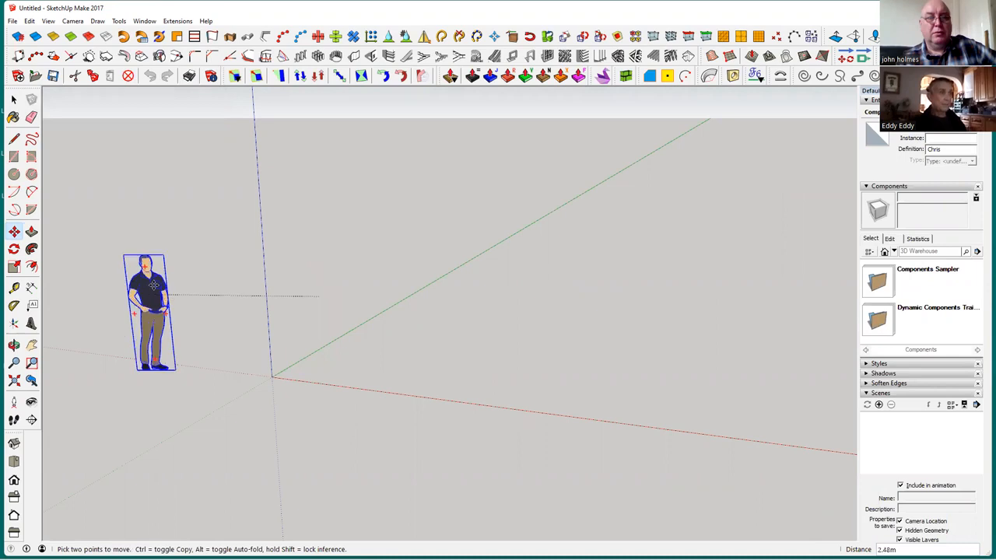
{"action": "left_click", "coordinate": [242, 320]}
{"action": "left_click", "coordinate": [13, 100]}
{"action": "left_click", "coordinate": [322, 394]}
{"action": "middle_click_drag", "start_coordinate": [322, 393], "coordinate": [351, 392]}
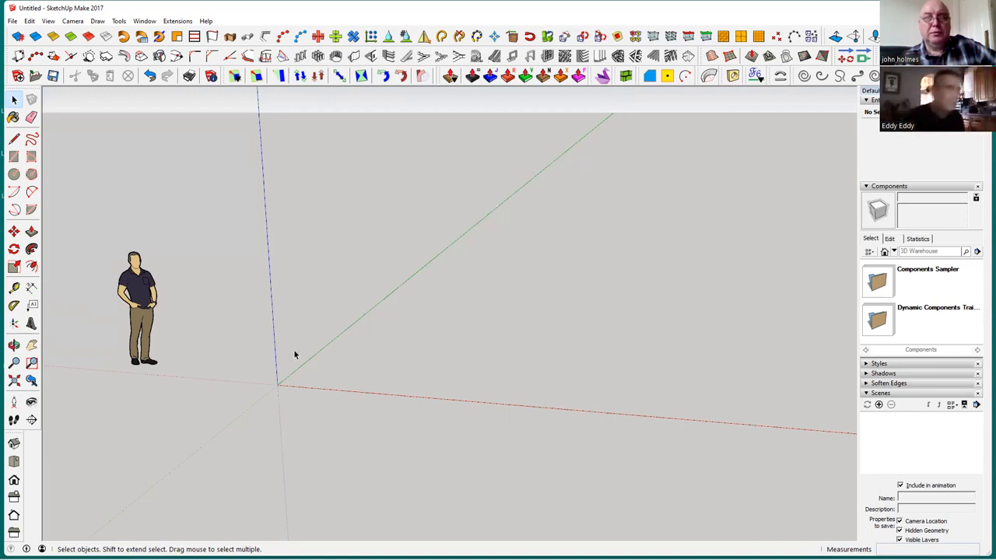
{"action": "left_click", "coordinate": [15, 156]}
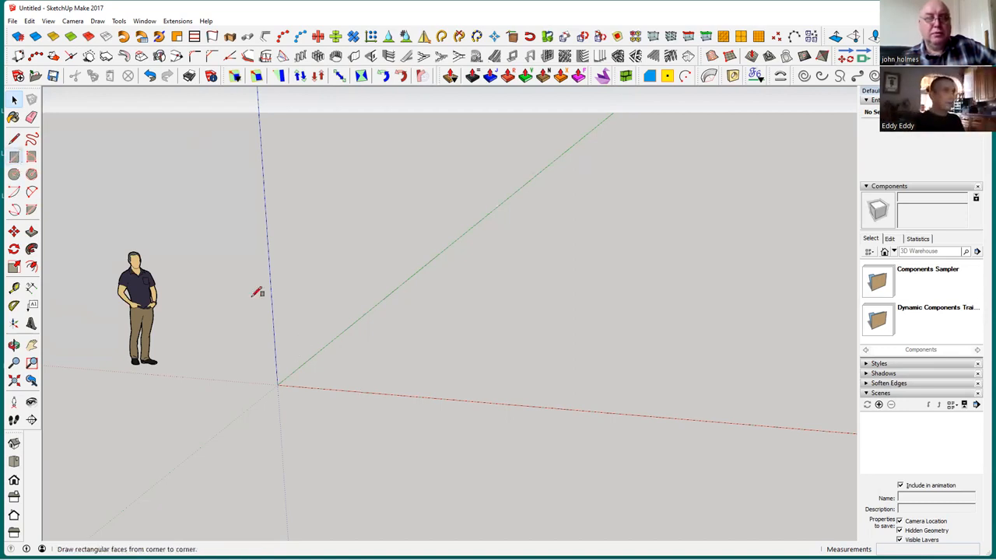
{"action": "left_click", "coordinate": [277, 385]}
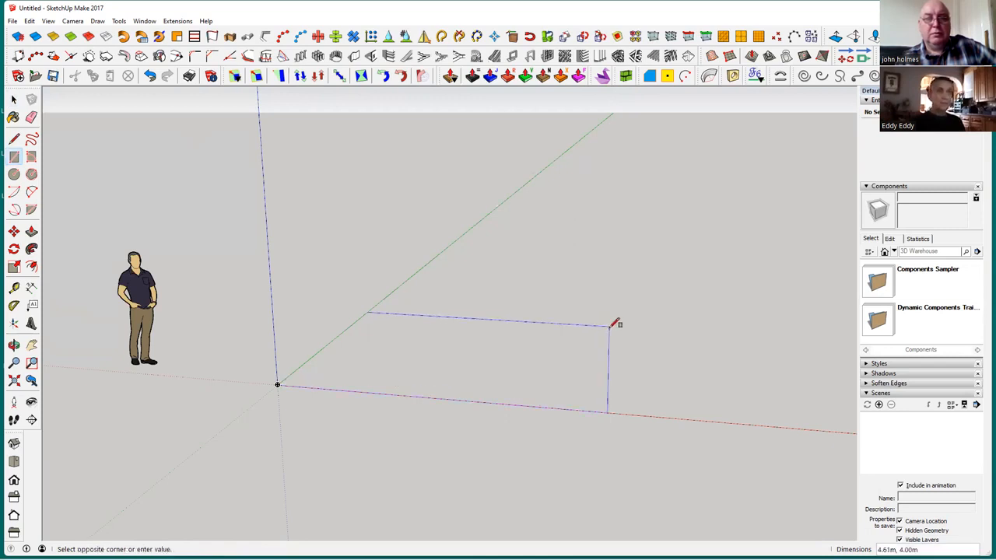
{"action": "middle_click_drag", "start_coordinate": [611, 357], "coordinate": [622, 311]}
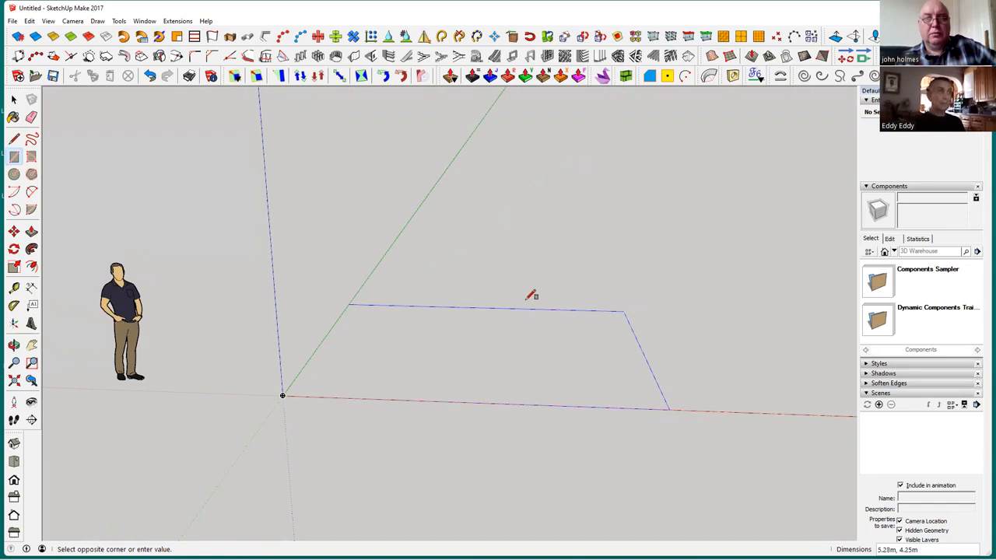
Draw a 6 m by 4 m rectangle on the ground plane, starting at the origin
{"action": "left_click", "coordinate": [13, 158]}
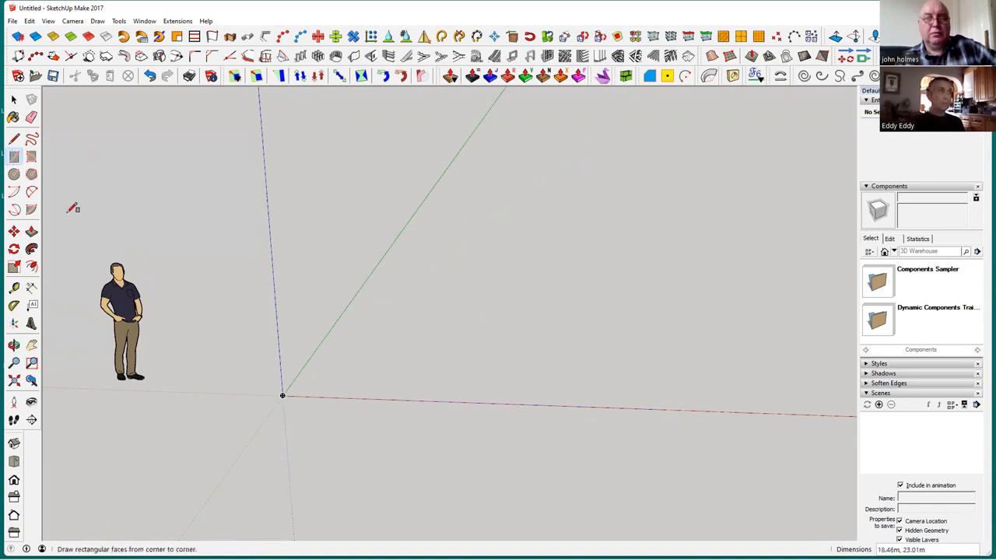
{"action": "left_click", "coordinate": [283, 394]}
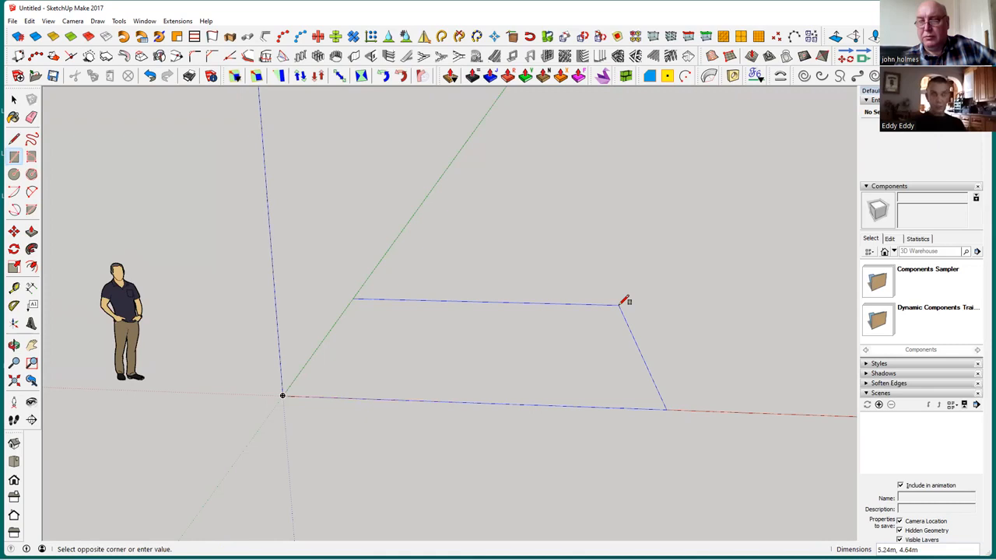
{"action": "type", "text": "6,4"}
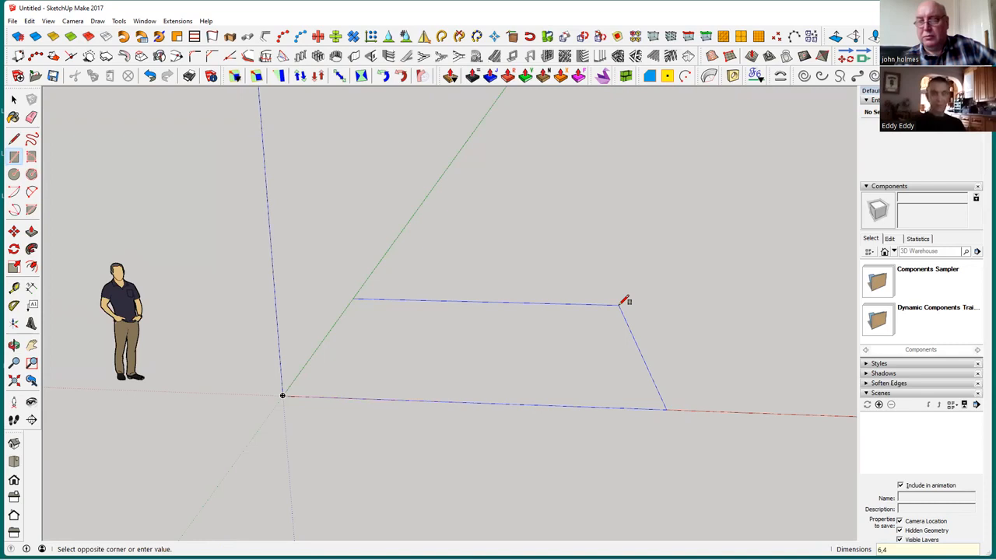
{"action": "key", "text": "Return"}
{"action": "left_click", "coordinate": [13, 100]}
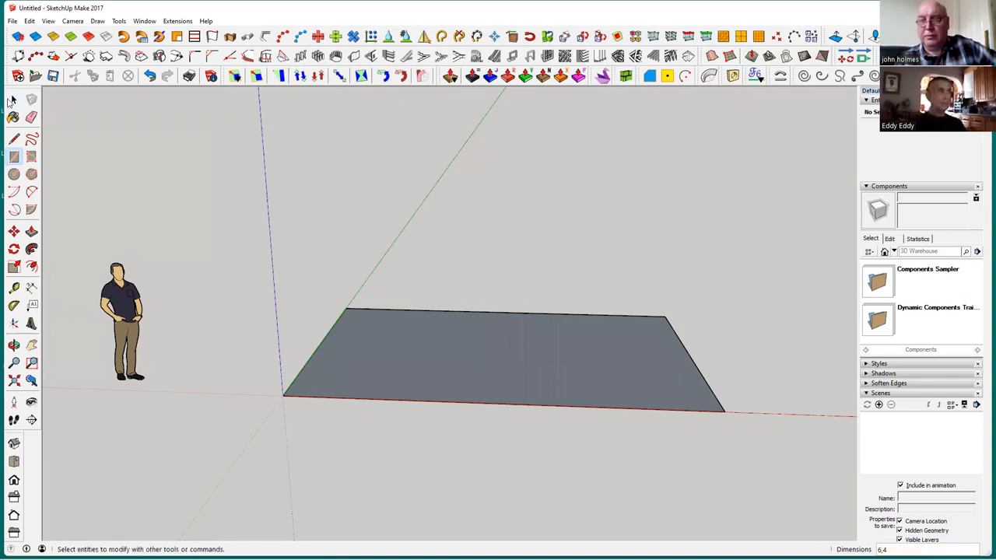
Reverse the rectangle's face so its front side points upward
{"action": "middle_click_drag", "start_coordinate": [513, 373], "coordinate": [511, 343]}
{"action": "left_click", "coordinate": [511, 343]}
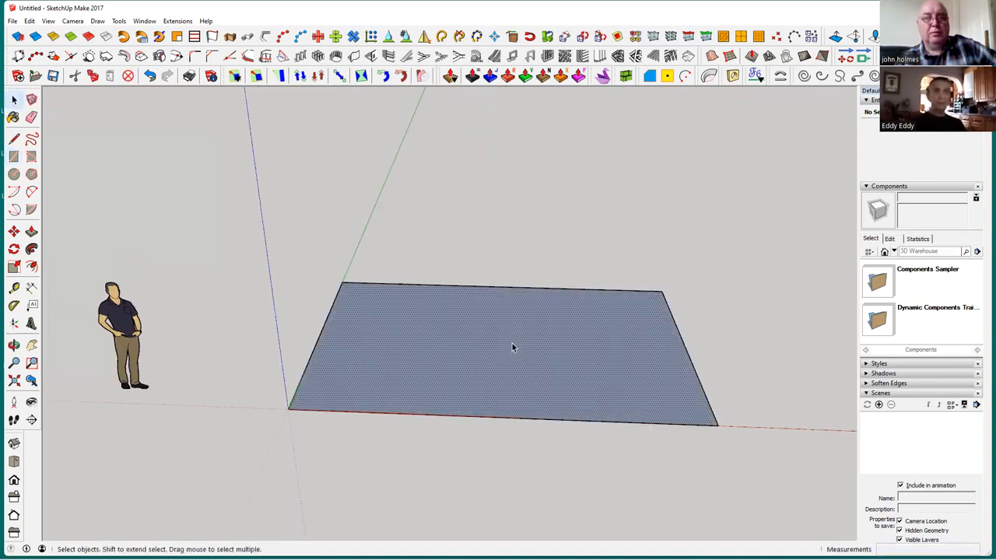
{"action": "right_click", "coordinate": [512, 342]}
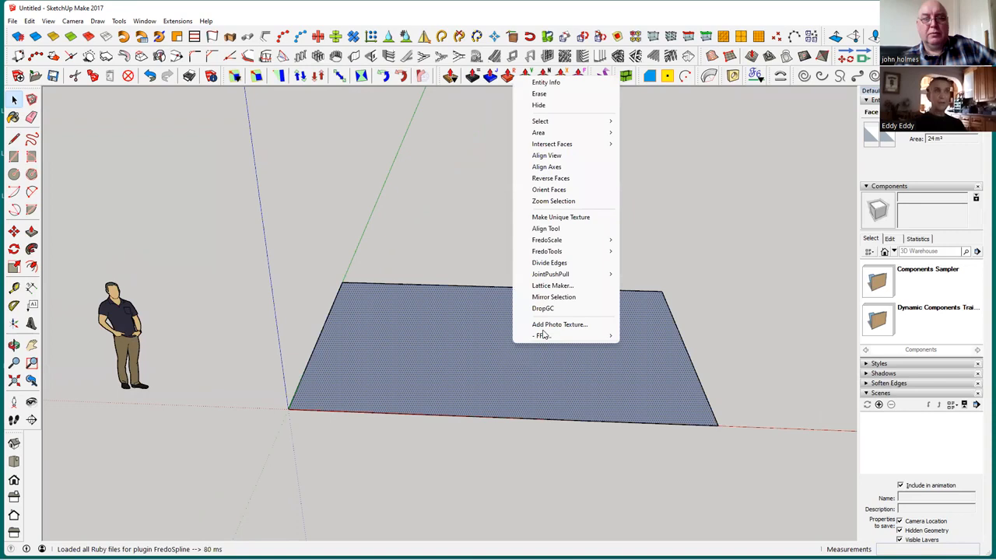
{"action": "mouse_move", "coordinate": [574, 146]}
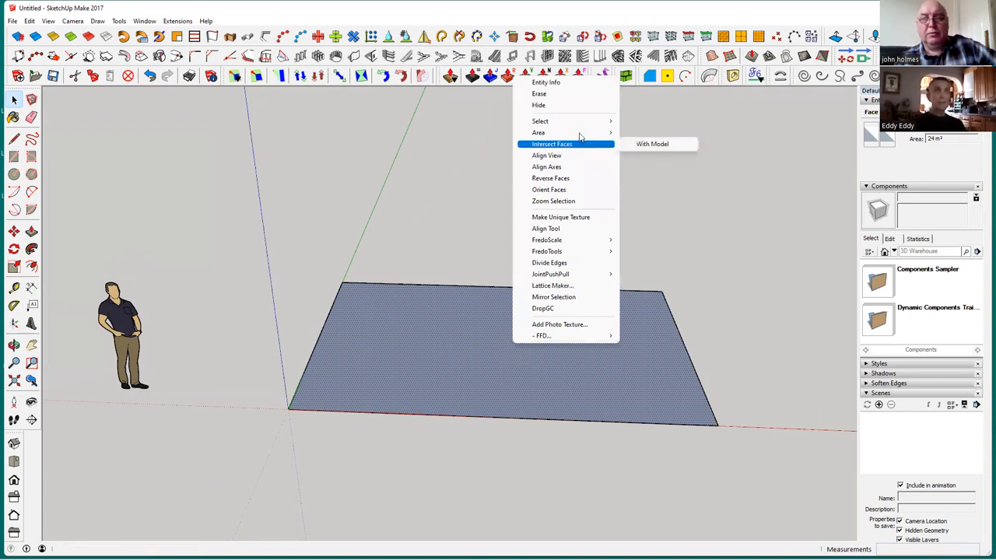
{"action": "left_click", "coordinate": [590, 180]}
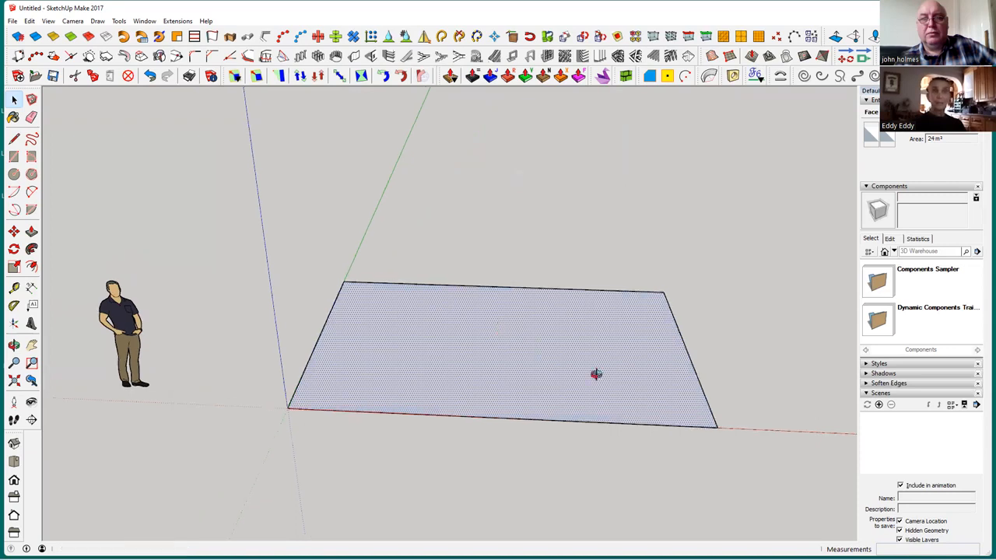
Make a group from the rectangle's face and its four edges
{"action": "middle_click_drag", "start_coordinate": [618, 384], "coordinate": [506, 351]}
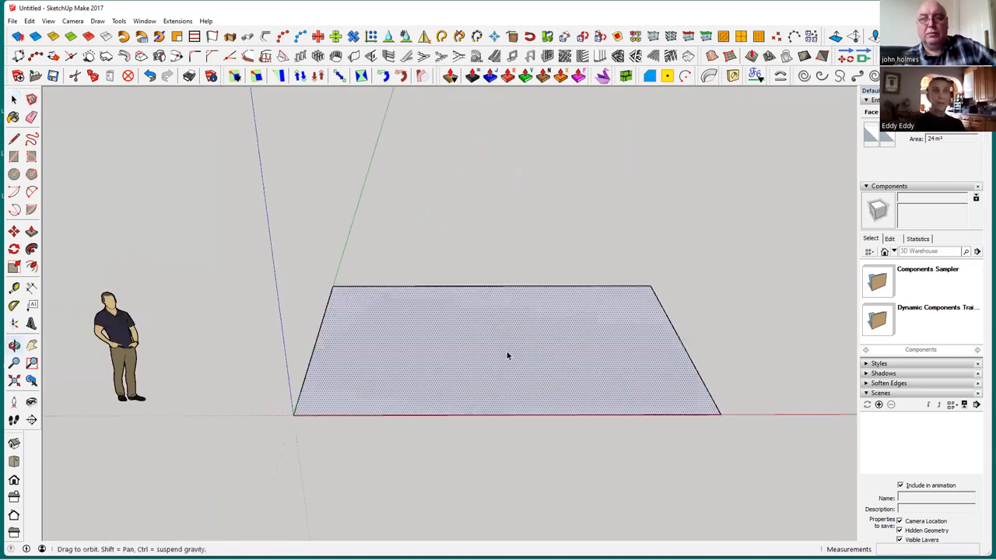
{"action": "right_click", "coordinate": [452, 353]}
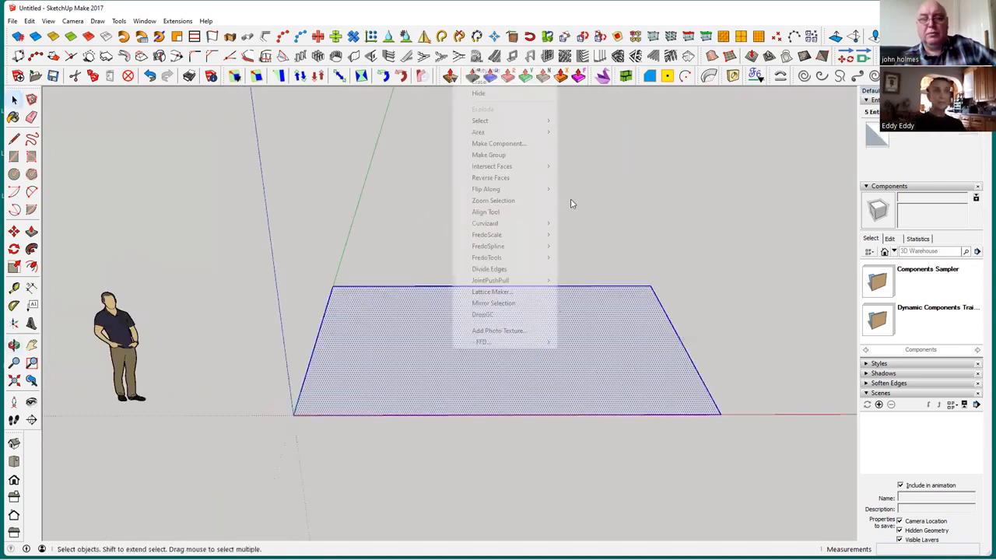
{"action": "left_click", "coordinate": [523, 156]}
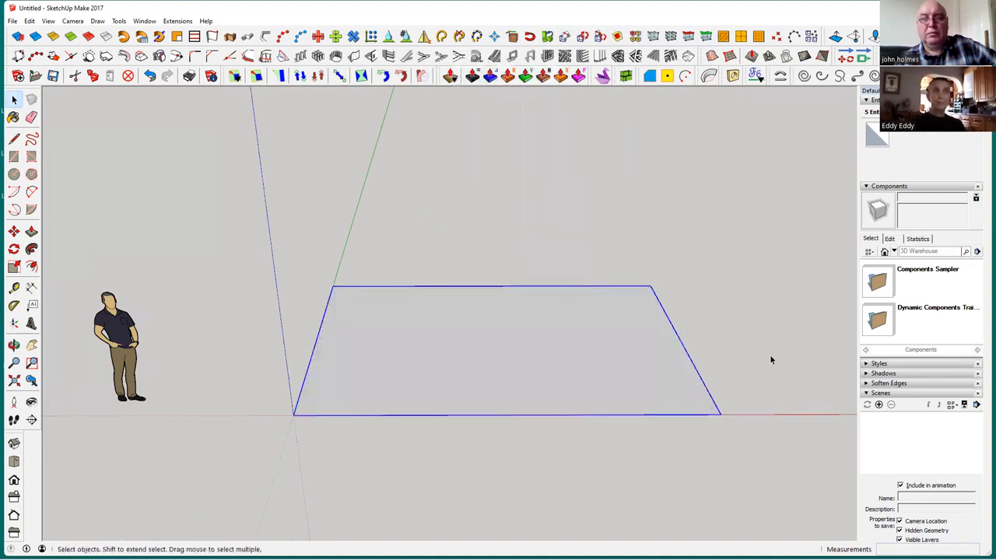
{"action": "mouse_move", "coordinate": [609, 340]}
{"action": "middle_mouse_down"}
{"action": "mouse_move", "coordinate": [536, 384]}
{"action": "mouse_move", "coordinate": [562, 396]}
{"action": "mouse_move", "coordinate": [509, 375]}
{"action": "mouse_move", "coordinate": [442, 325]}
{"action": "mouse_move", "coordinate": [468, 363]}
{"action": "mouse_move", "coordinate": [455, 378]}
{"action": "middle_mouse_up"}
Nudge the human figure by about 0.06 m near the origin
{"action": "left_click", "coordinate": [231, 266]}
{"action": "left_click", "coordinate": [14, 231]}
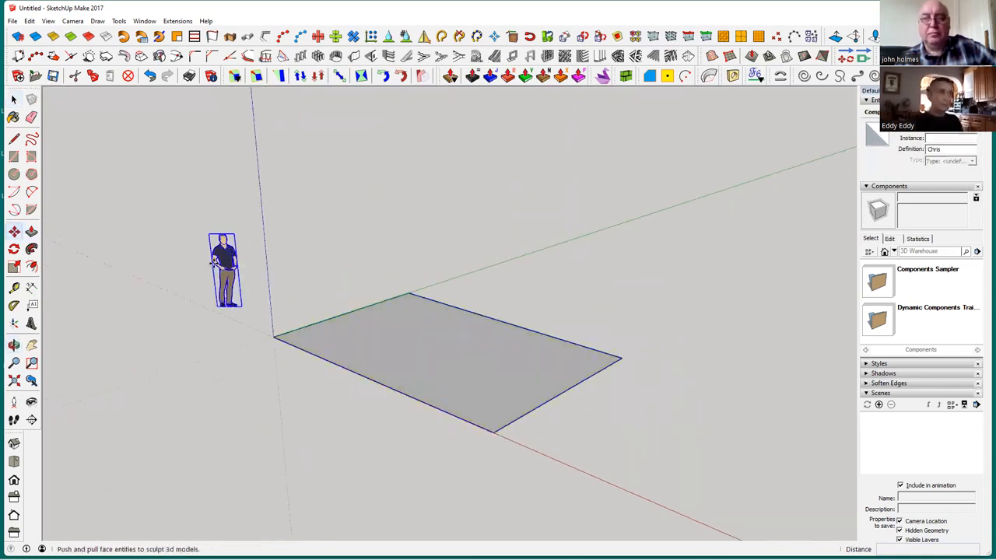
{"action": "left_click", "coordinate": [219, 263]}
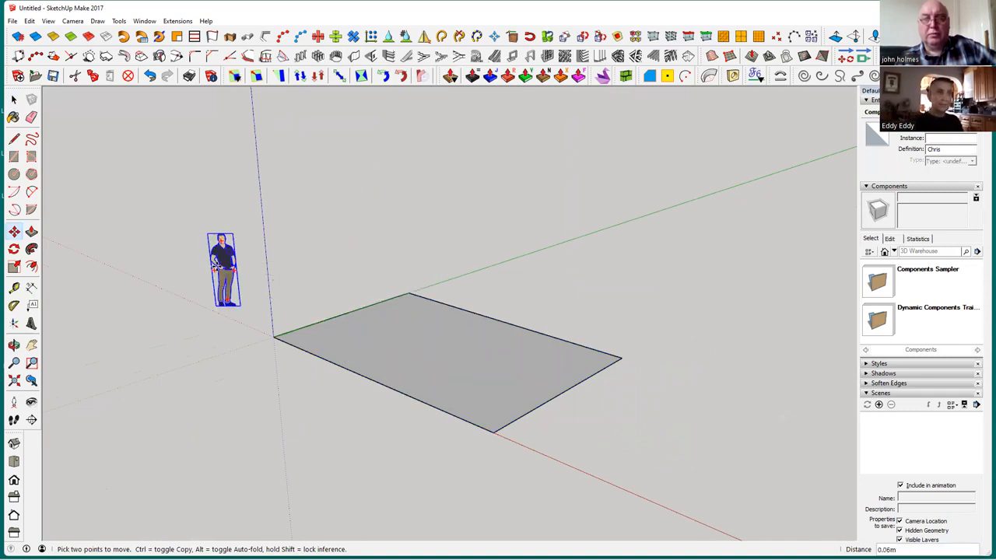
{"action": "left_click", "coordinate": [219, 264]}
{"action": "left_click", "coordinate": [14, 99]}
Place a guide line 0.25 m inside the floor's short end edge away from the origin, parallel to that edge
{"action": "middle_click_drag", "start_coordinate": [449, 466], "coordinate": [303, 386]}
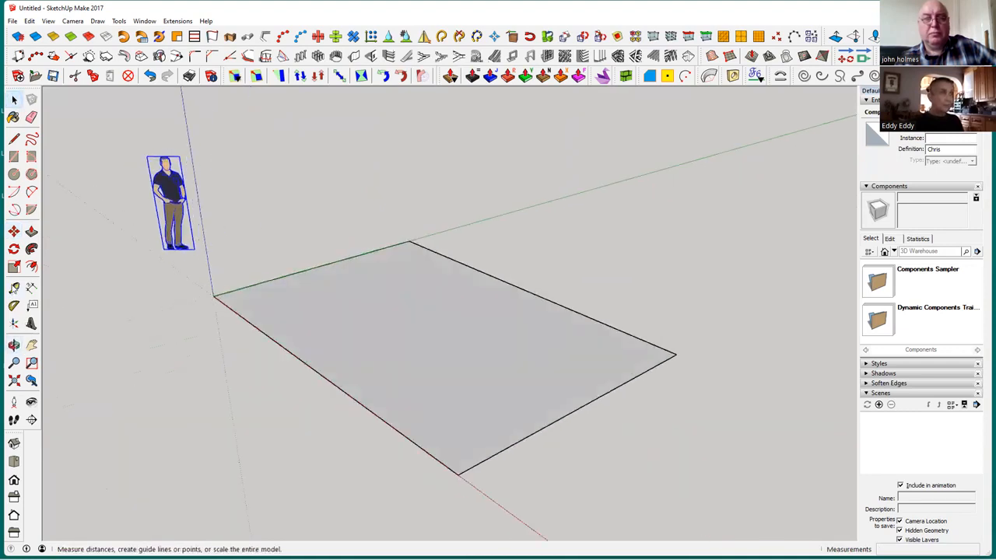
{"action": "left_click", "coordinate": [14, 287]}
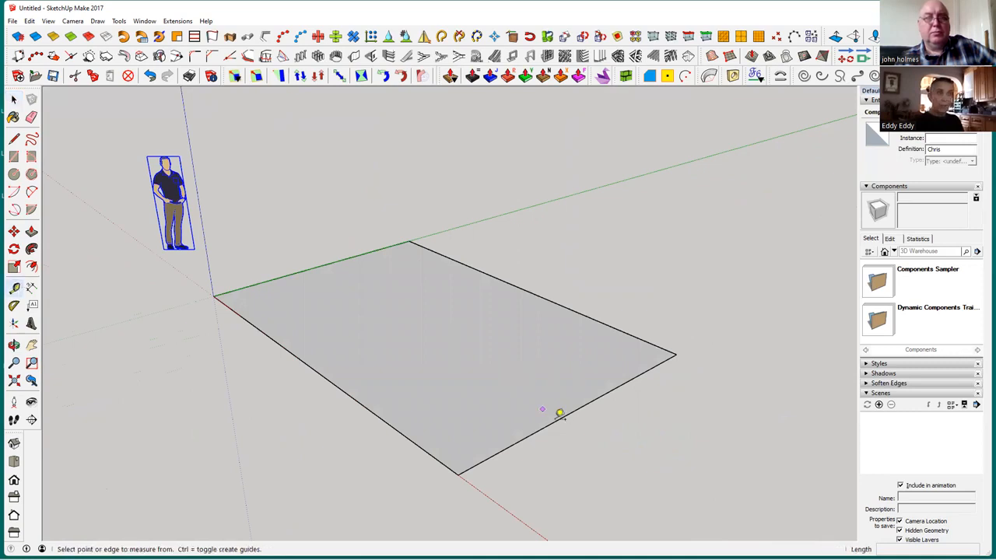
{"action": "left_click", "coordinate": [542, 427]}
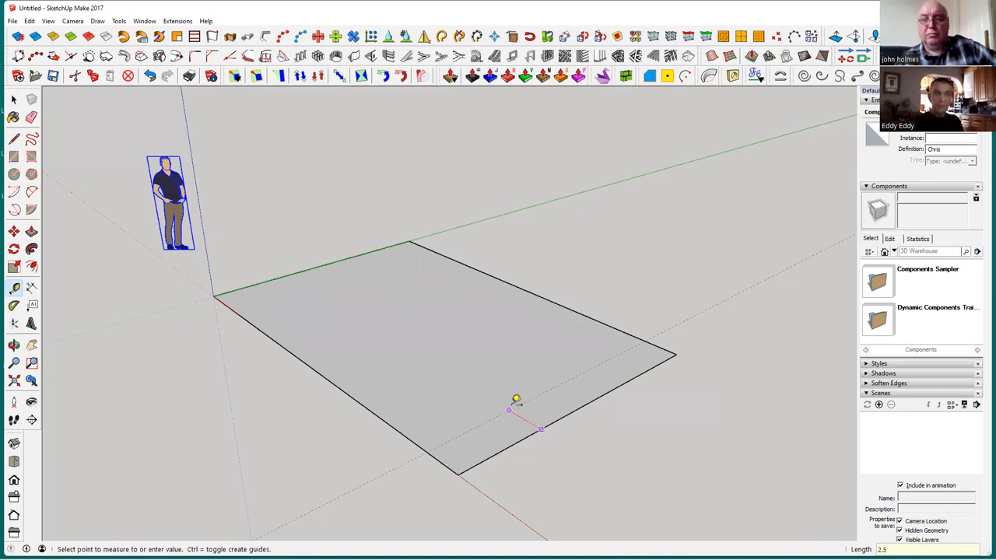
{"action": "key", "text": "Return"}
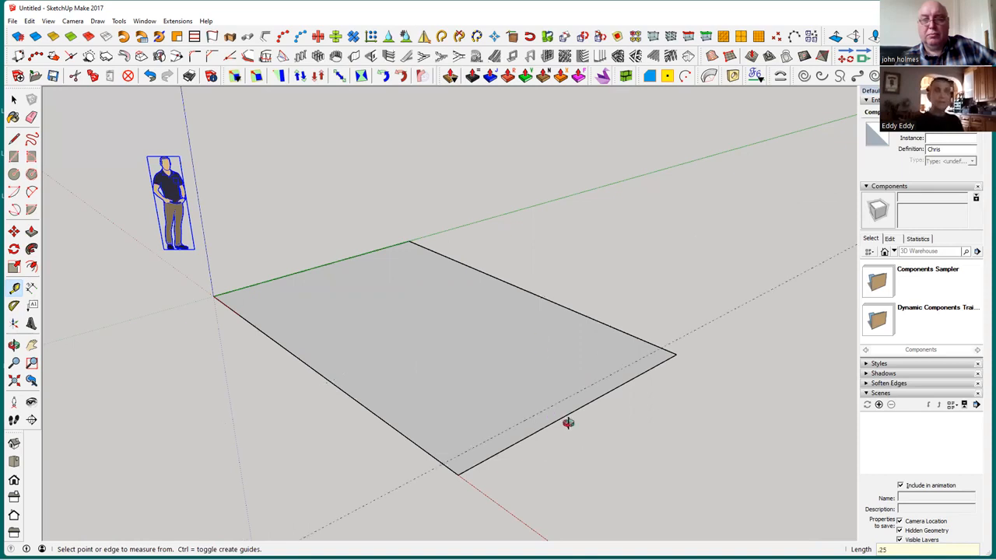
{"action": "mouse_move", "coordinate": [571, 420]}
{"action": "middle_mouse_down"}
{"action": "mouse_move", "coordinate": [538, 409]}
{"action": "mouse_move", "coordinate": [562, 436]}
{"action": "mouse_move", "coordinate": [551, 420]}
{"action": "middle_mouse_up"}
{"action": "scroll", "coordinate": [537, 409], "scroll_direction": "up", "scroll_amount": 1}
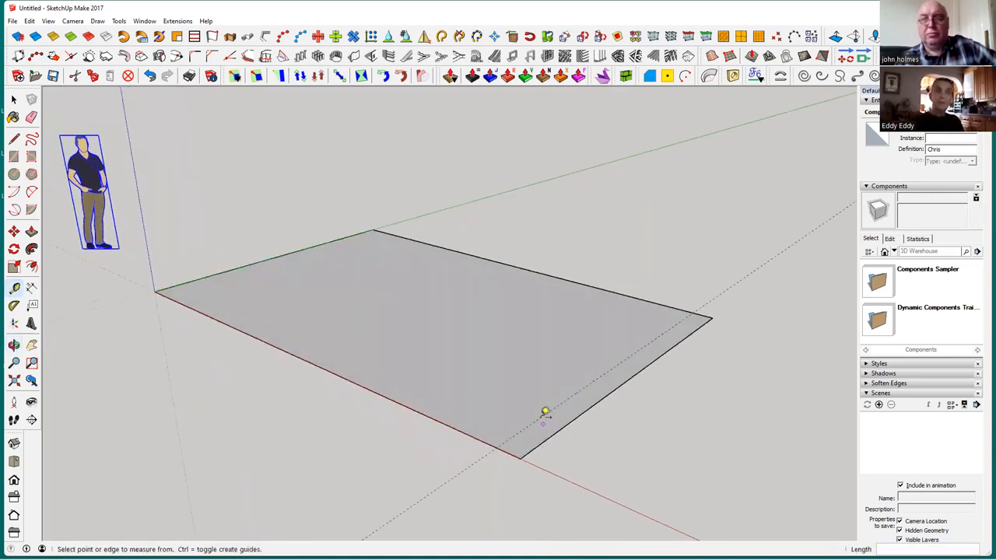
{"action": "left_click", "coordinate": [14, 101]}
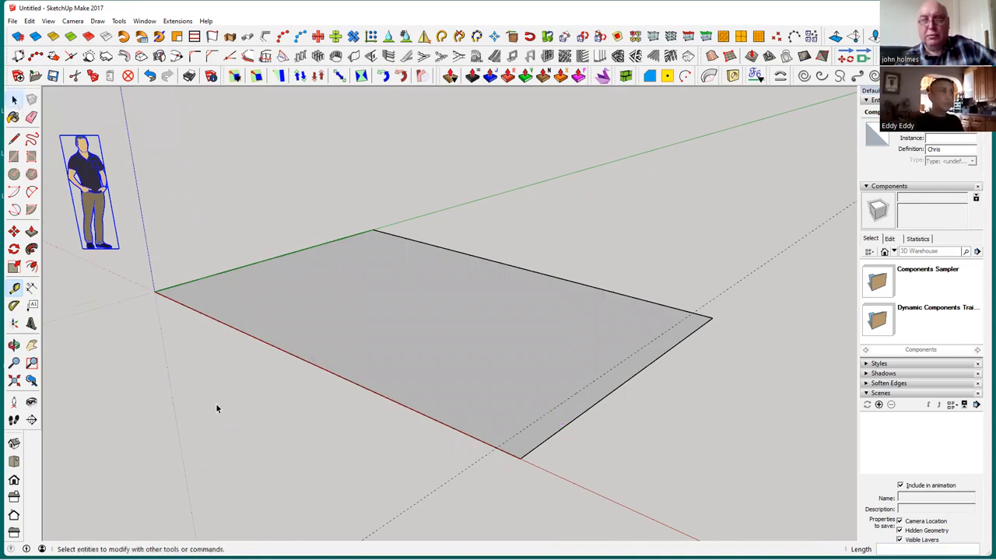
Draw a 0.25 m by 4 m rectangle between the guide line and the floor's short end edge
{"action": "mouse_move", "coordinate": [238, 405]}
{"action": "middle_mouse_down"}
{"action": "mouse_move", "coordinate": [229, 412]}
{"action": "mouse_move", "coordinate": [505, 444]}
{"action": "mouse_move", "coordinate": [162, 201]}
{"action": "mouse_move", "coordinate": [21, 170]}
{"action": "middle_mouse_up"}
{"action": "left_click", "coordinate": [13, 156]}
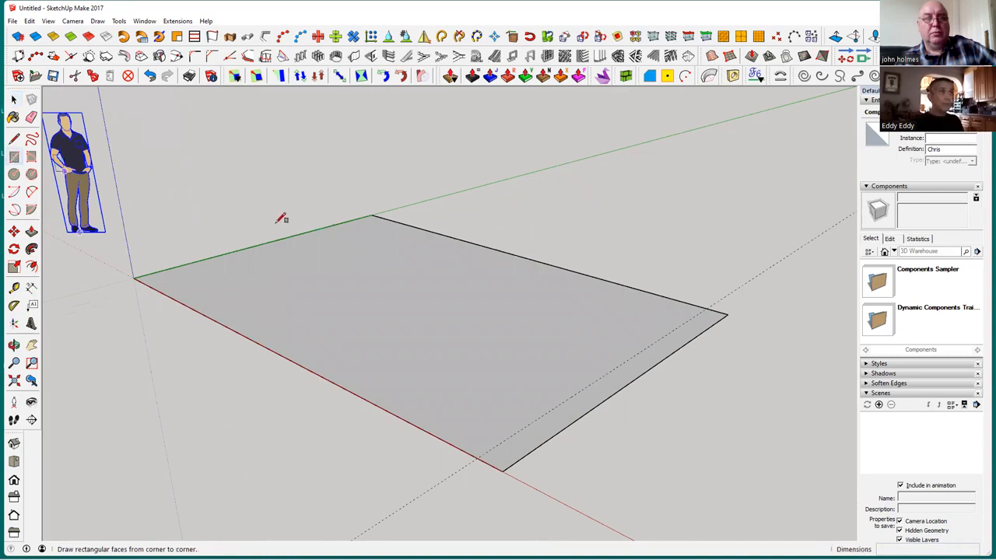
{"action": "left_click", "coordinate": [477, 458]}
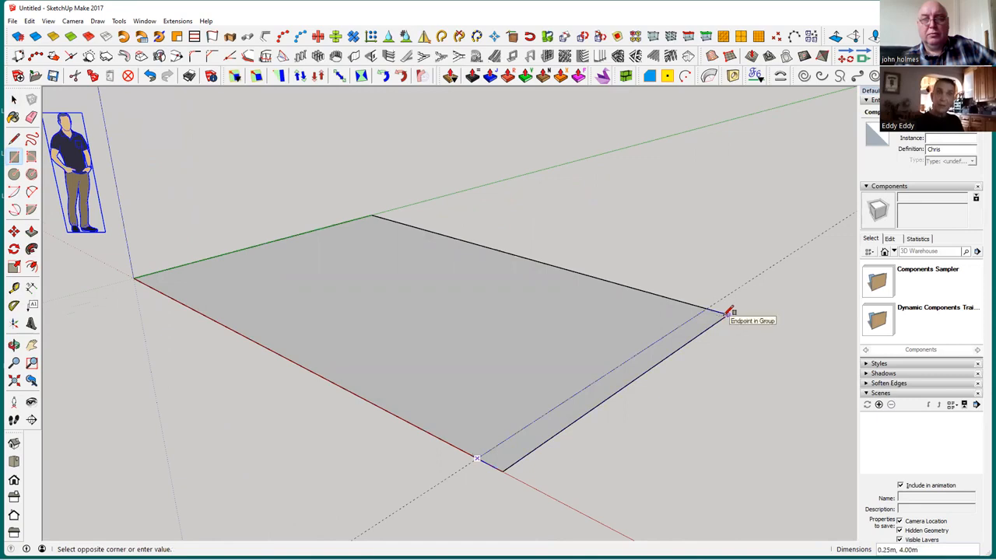
{"action": "left_click", "coordinate": [728, 313]}
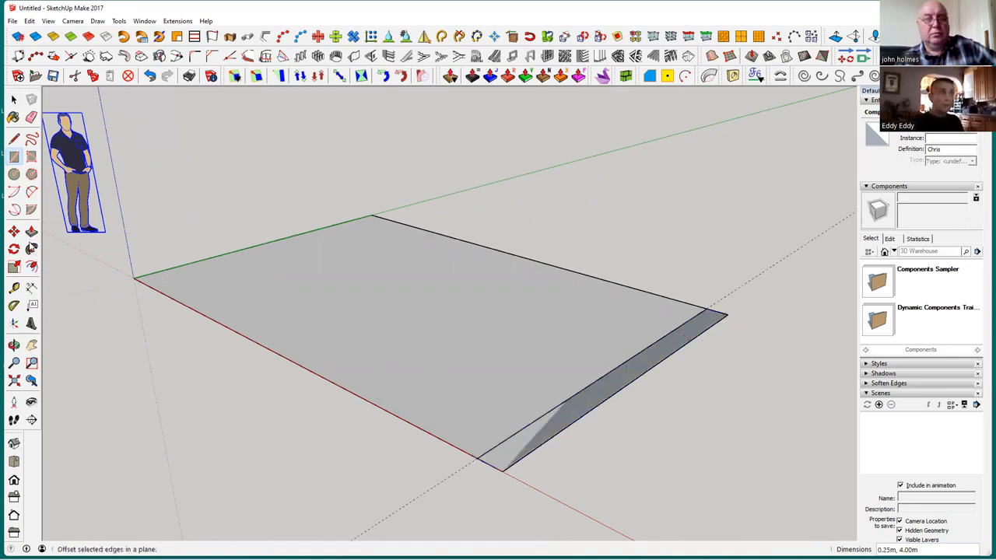
{"action": "left_click", "coordinate": [31, 232]}
{"action": "left_click", "coordinate": [522, 444]}
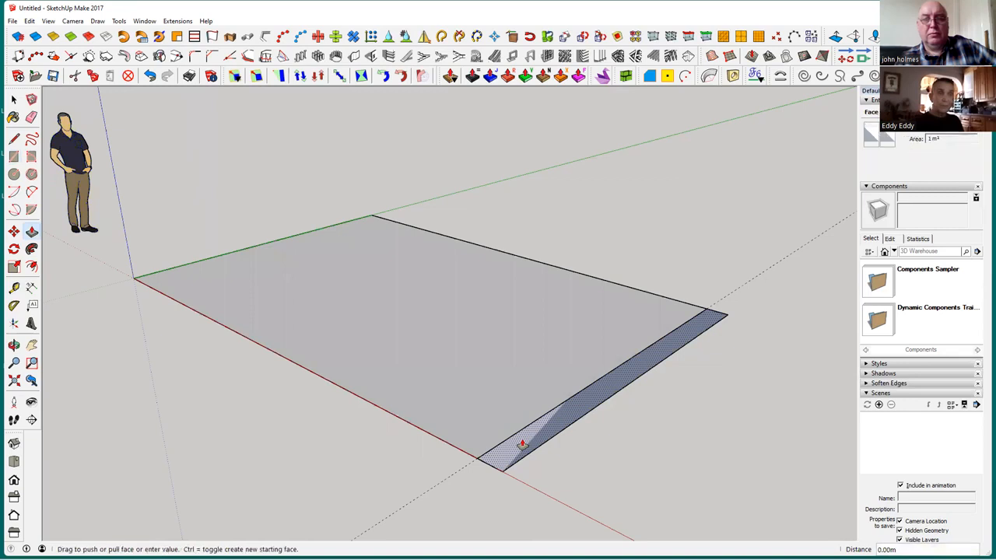
{"action": "key", "text": "Escape"}
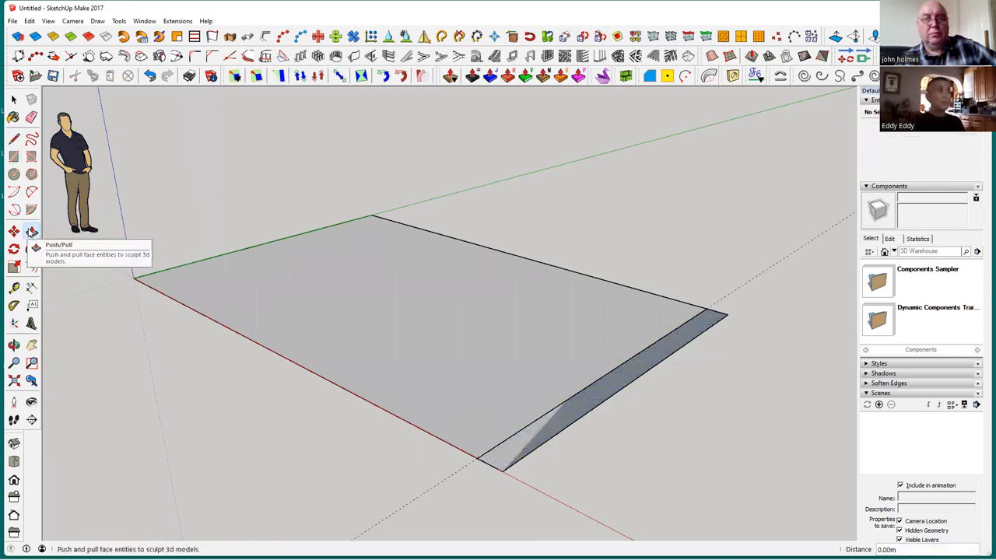
Push/Pull the 0.25 m strip at the floor's short end up into a 9 m high wall
{"action": "left_click", "coordinate": [32, 231]}
{"action": "left_click", "coordinate": [517, 445]}
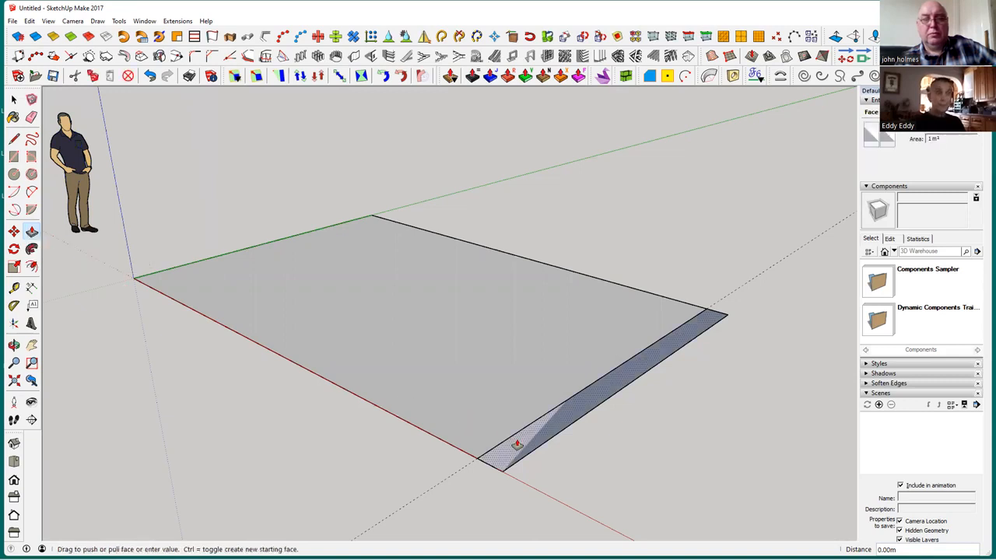
{"action": "scroll", "coordinate": [501, 304], "scroll_direction": "down", "scroll_amount": 1}
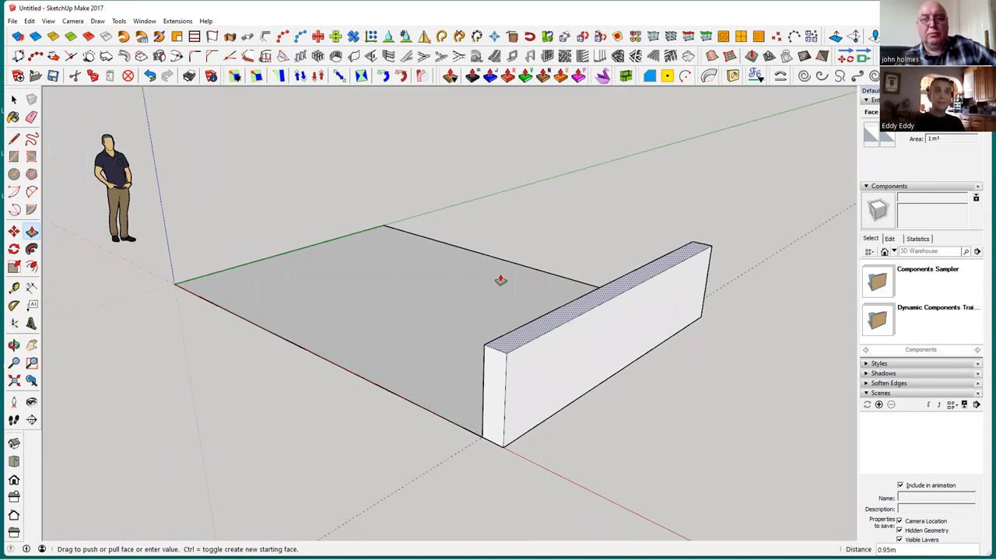
{"action": "scroll", "coordinate": [500, 267], "scroll_direction": "down", "scroll_amount": 1}
{"action": "left_click", "coordinate": [497, 256]}
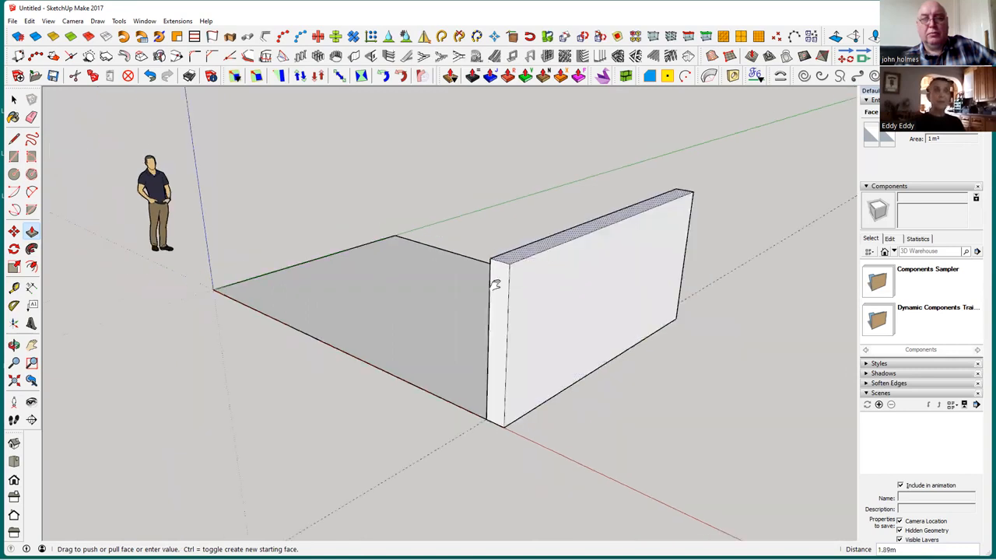
{"action": "middle_click_drag", "start_coordinate": [438, 344], "coordinate": [436, 281]}
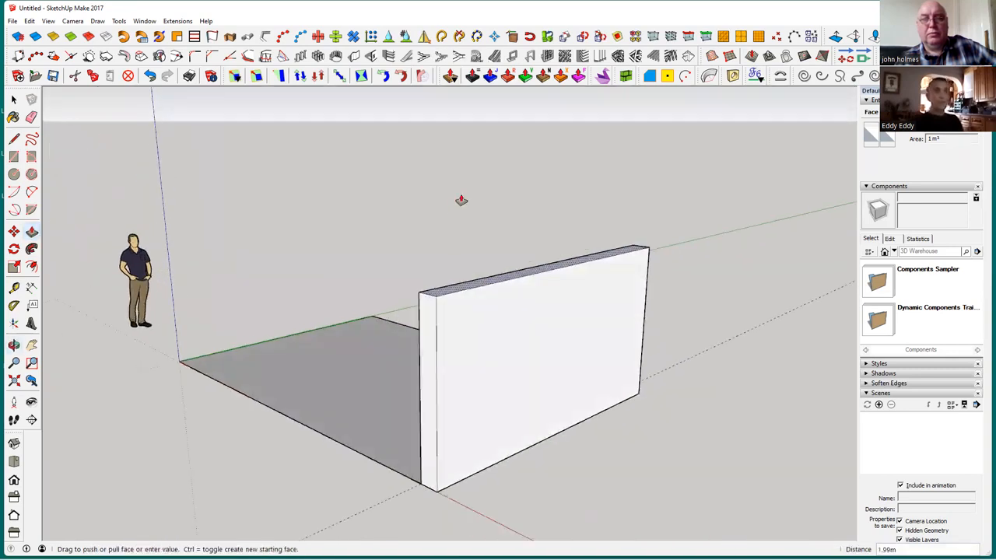
{"action": "middle_click_drag", "start_coordinate": [468, 187], "coordinate": [482, 247], "text": "shift"}
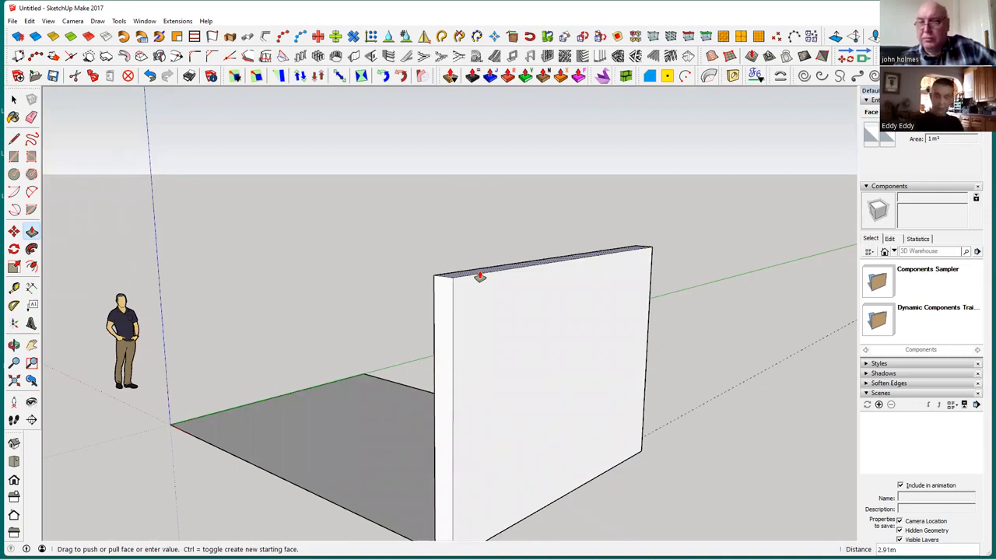
{"action": "key", "text": "Return"}
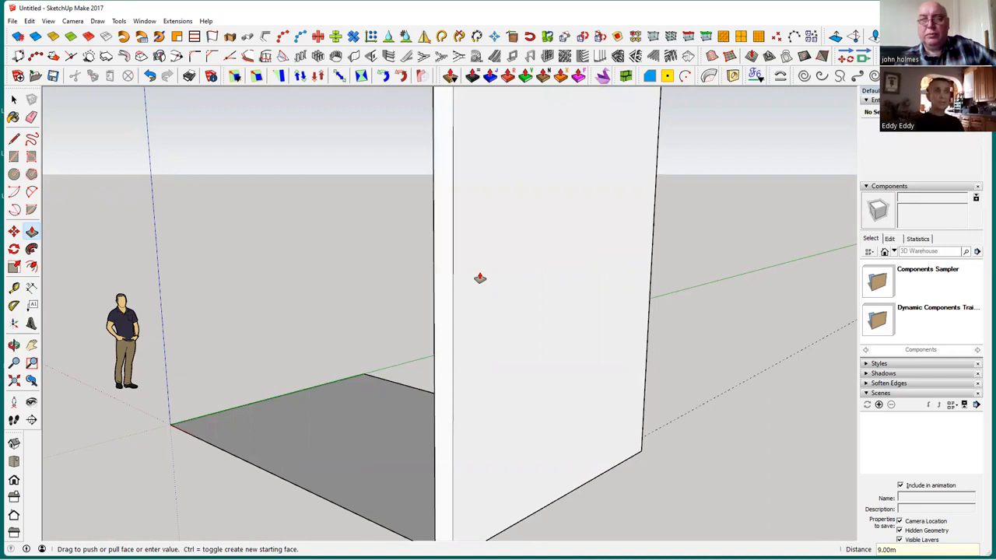
Correct the wall's Push/Pull height to 7 m
{"action": "scroll", "coordinate": [480, 278], "scroll_direction": "down", "scroll_amount": 5}
{"action": "middle_click_drag", "start_coordinate": [503, 400], "coordinate": [478, 369]}
{"action": "scroll", "coordinate": [462, 351], "scroll_direction": "up", "scroll_amount": 1}
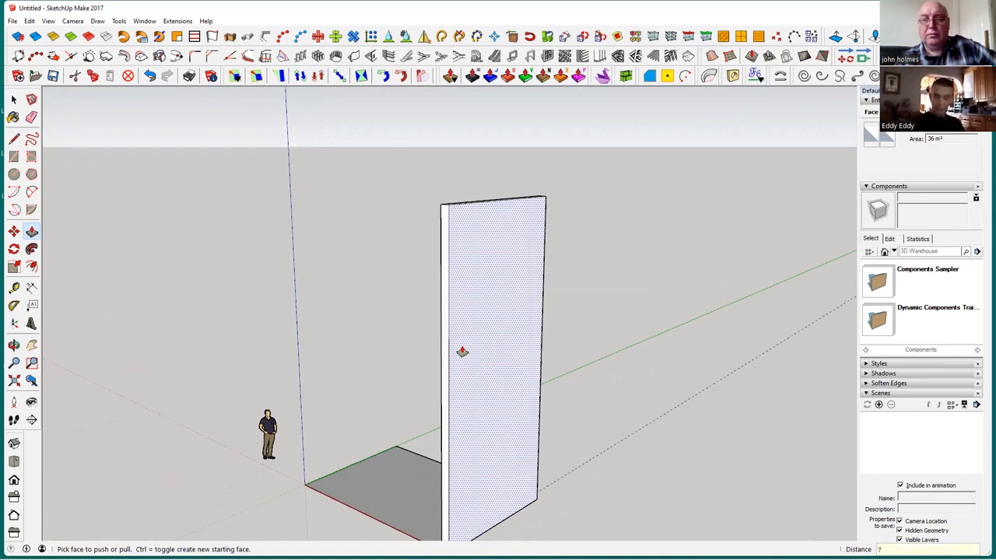
{"action": "key", "text": "Return"}
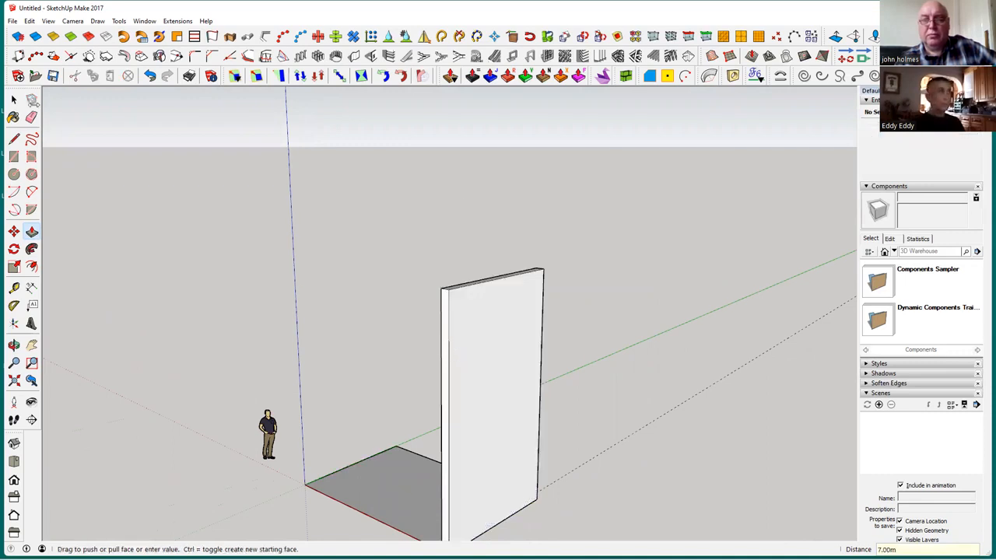
Place a horizontal guide line on the wall's outer face, 2.5 m above its bottom edge
{"action": "left_click", "coordinate": [14, 99]}
{"action": "middle_click_drag", "start_coordinate": [469, 454], "coordinate": [455, 406]}
{"action": "scroll", "coordinate": [521, 462], "scroll_direction": "up", "scroll_amount": 2}
{"action": "left_click", "coordinate": [14, 287]}
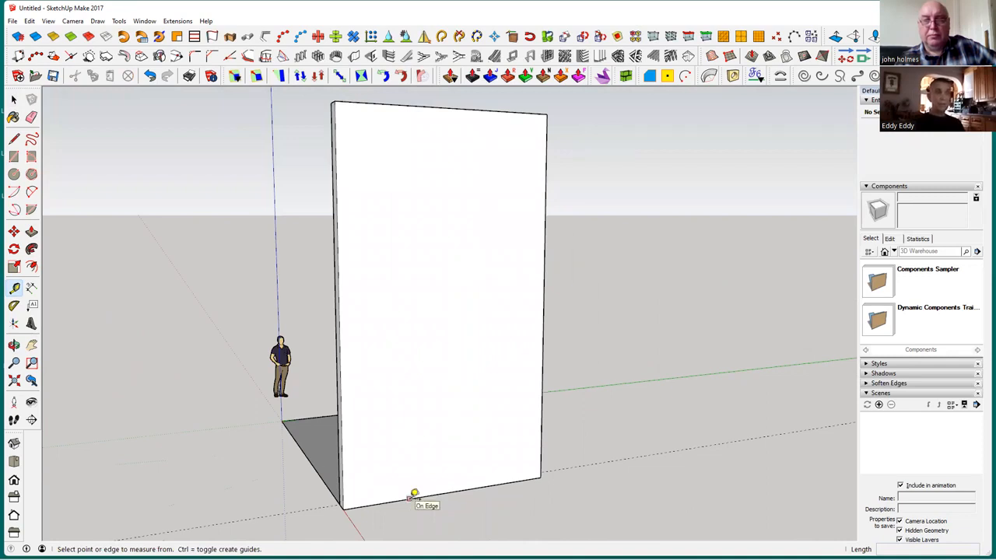
{"action": "left_click", "coordinate": [409, 497]}
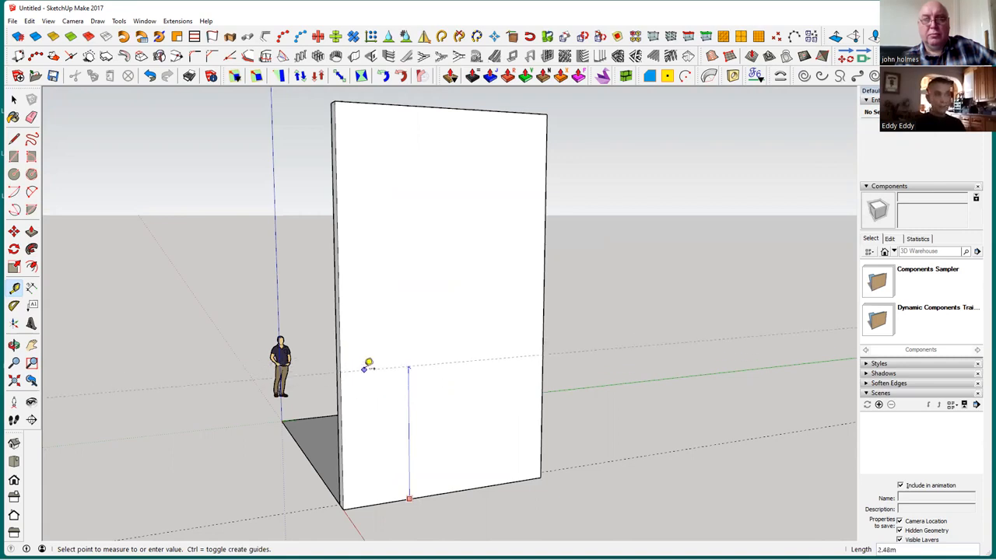
{"action": "left_click", "coordinate": [374, 412]}
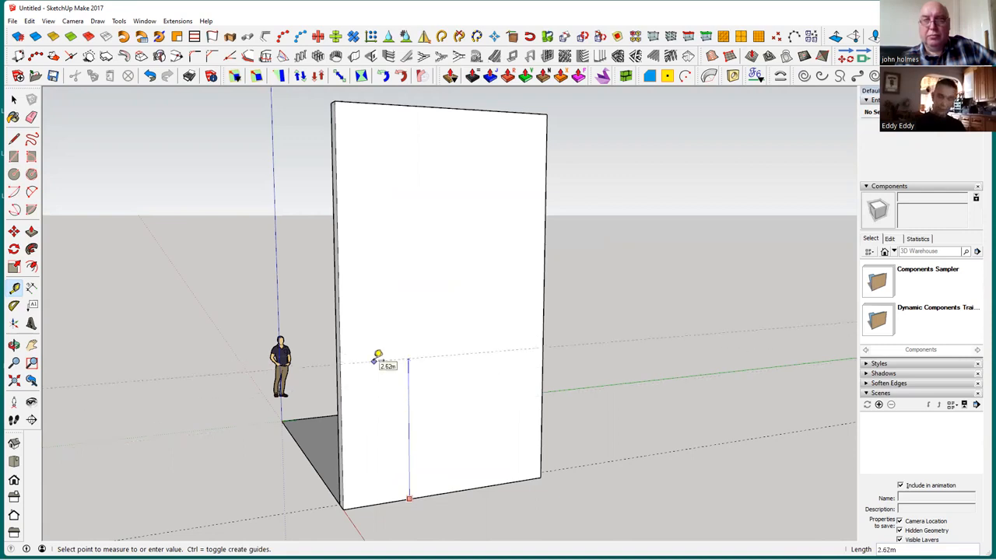
{"action": "left_click", "coordinate": [375, 359]}
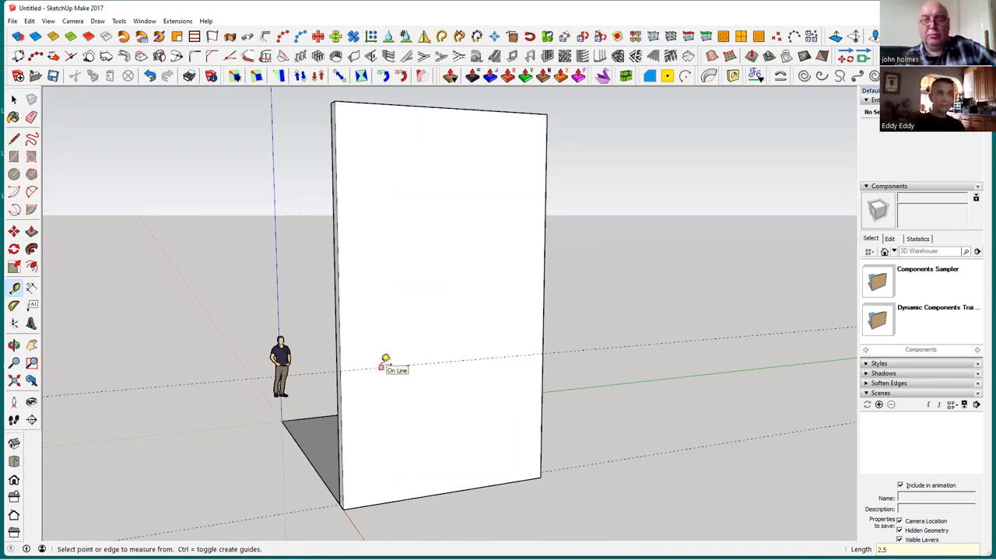
Add a parallel guide line 0.5 m above the first horizontal guide on the wall's outer face
{"action": "scroll", "coordinate": [385, 359], "scroll_direction": "up", "scroll_amount": 2}
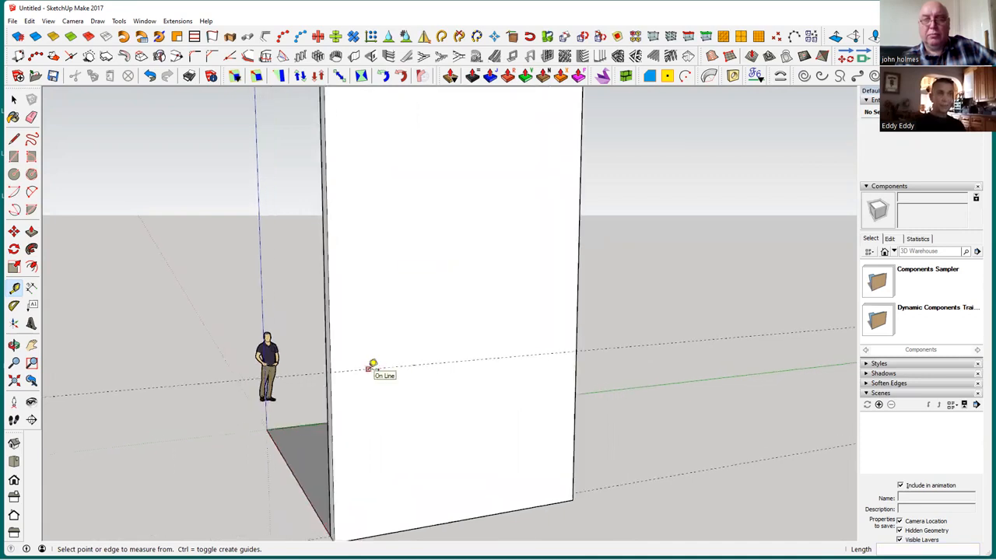
{"action": "left_click", "coordinate": [370, 367]}
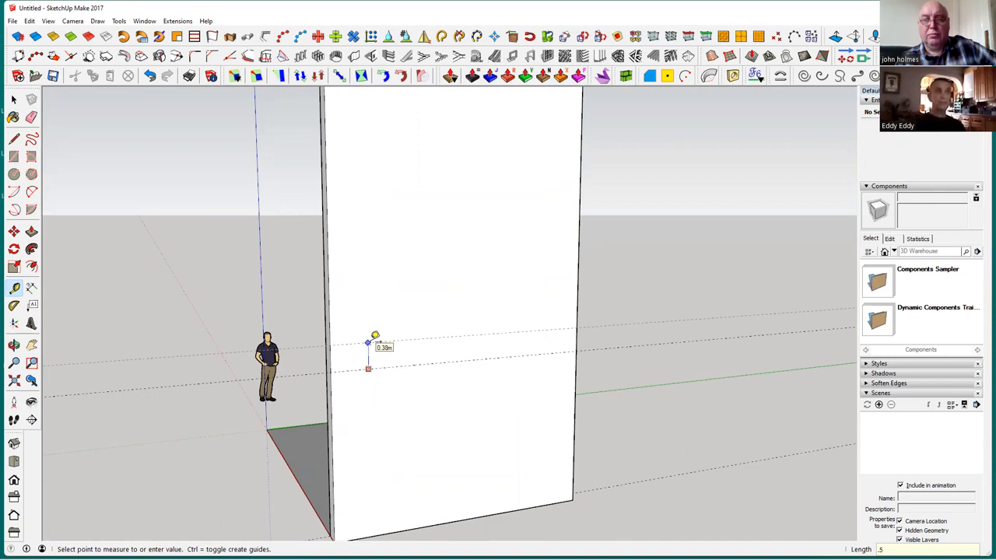
{"action": "type", "text": ".5"}
{"action": "key", "text": "Return"}
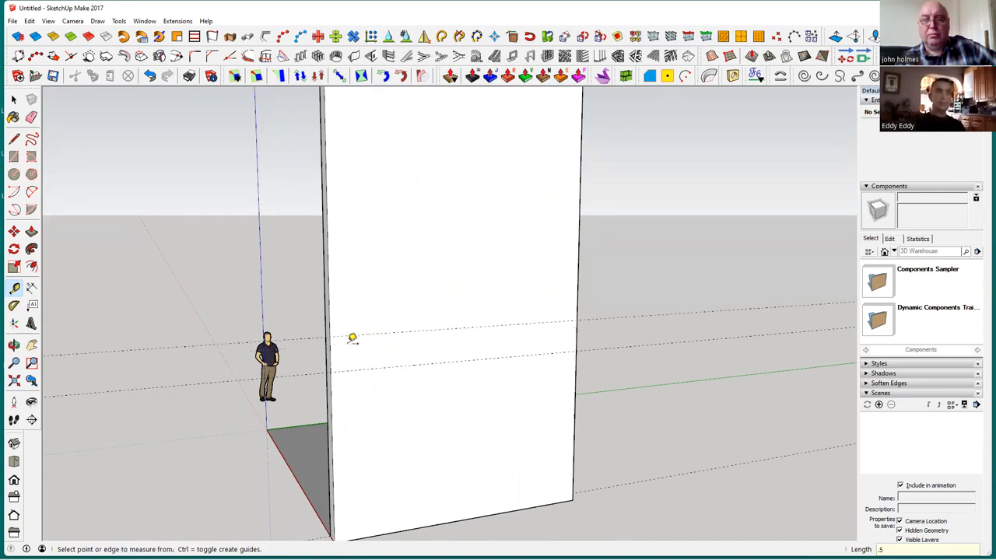
Add a third horizontal guide line on the wall's outer face, 2.5 m above the second one
{"action": "left_click", "coordinate": [380, 333]}
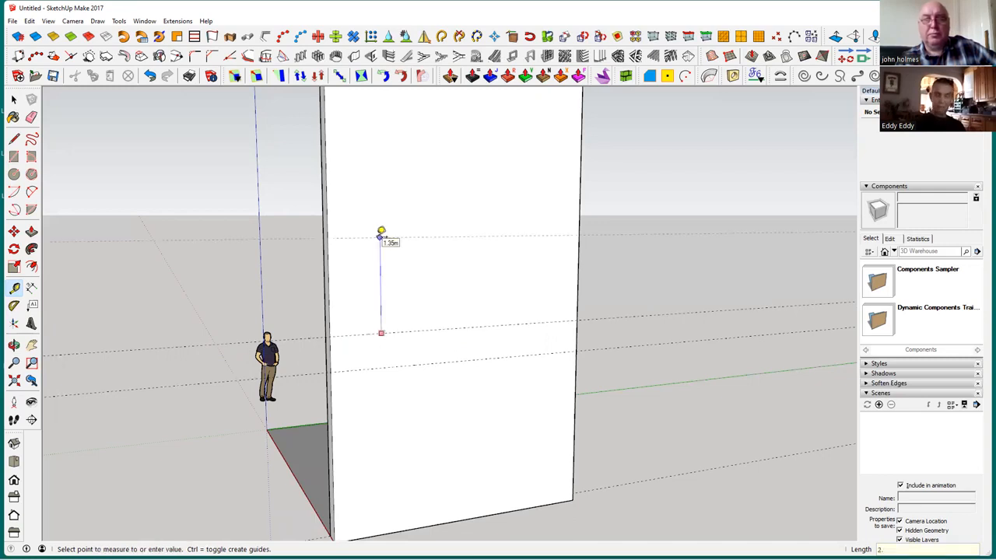
{"action": "type", "text": "2.5"}
{"action": "key", "text": "Return"}
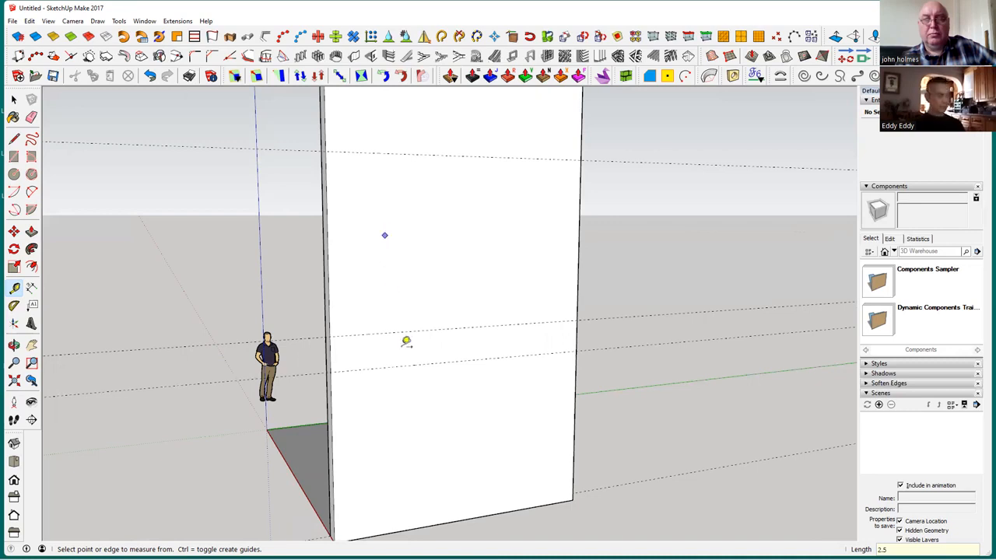
Push/Pull the wall's top face up by 1 m
{"action": "middle_click_drag", "start_coordinate": [447, 461], "coordinate": [458, 233]}
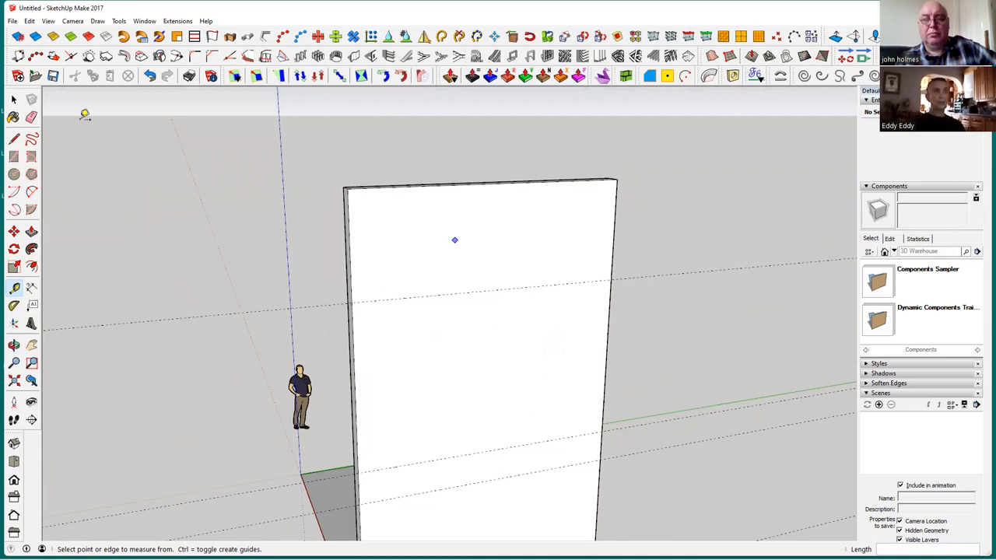
{"action": "left_click", "coordinate": [13, 100]}
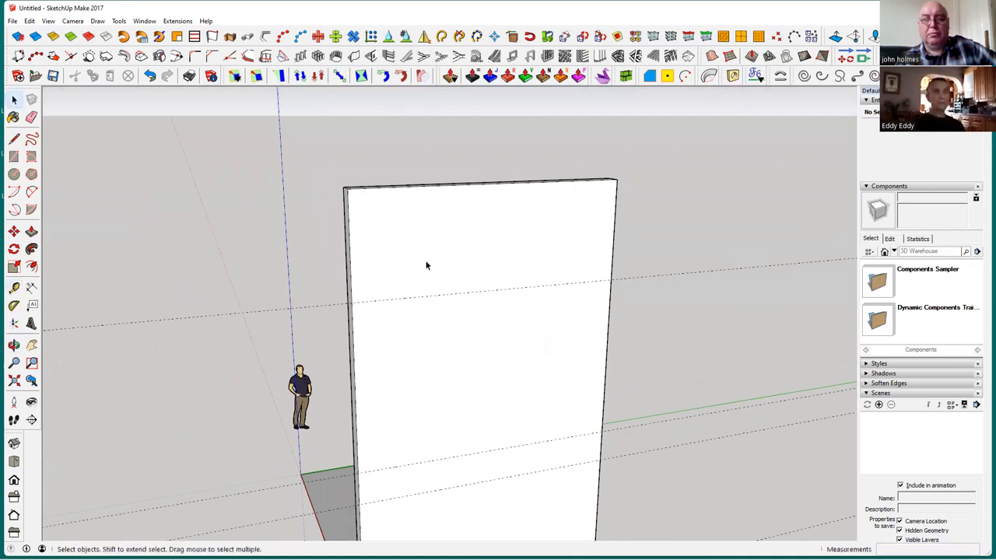
{"action": "left_click", "coordinate": [427, 266]}
{"action": "middle_click_drag", "start_coordinate": [378, 220], "coordinate": [422, 278]}
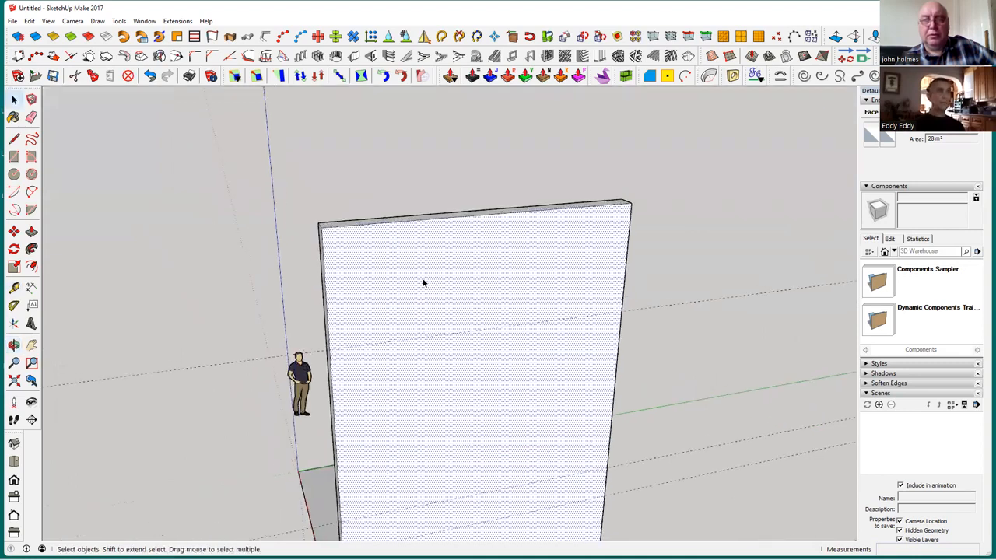
{"action": "left_click", "coordinate": [32, 232]}
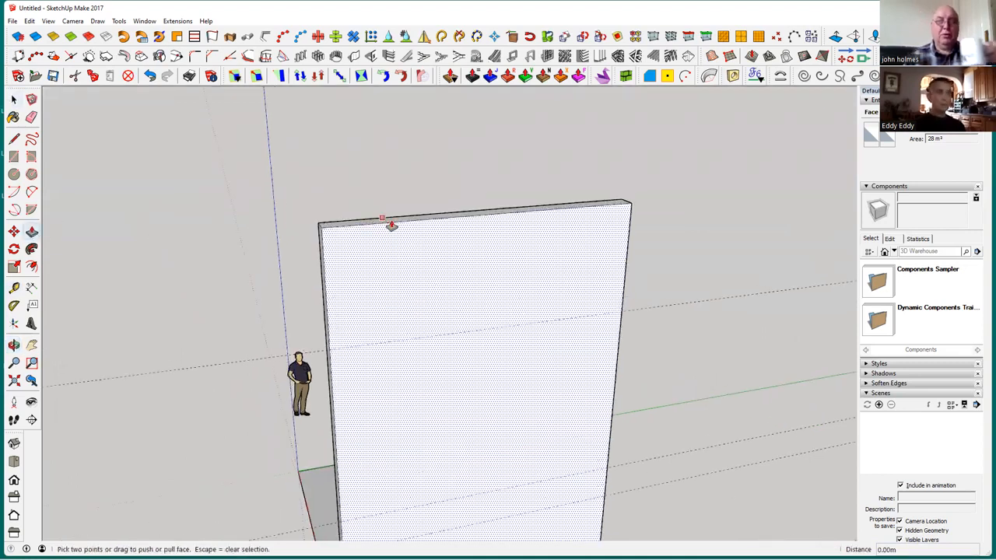
{"action": "middle_click_drag", "start_coordinate": [493, 257], "coordinate": [481, 317]}
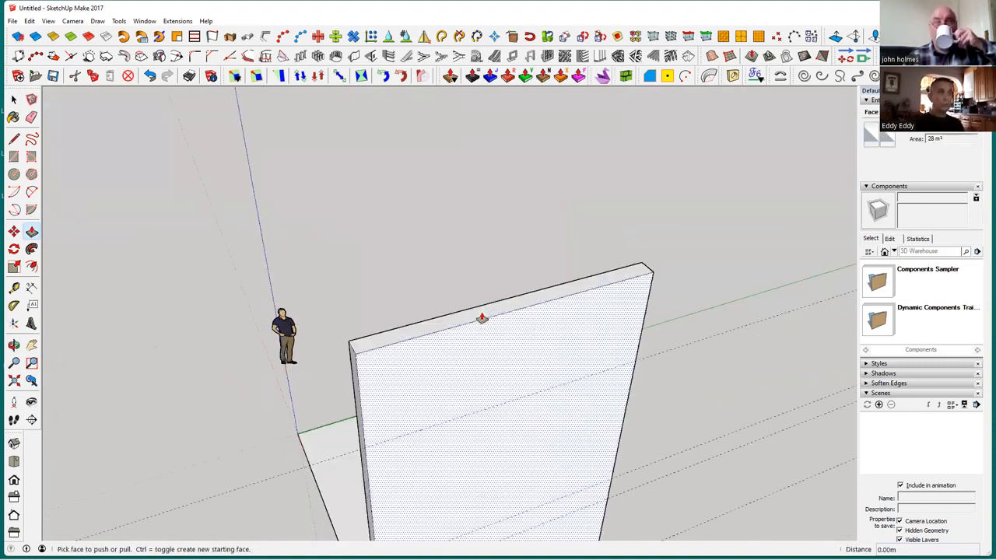
{"action": "left_click", "coordinate": [483, 313]}
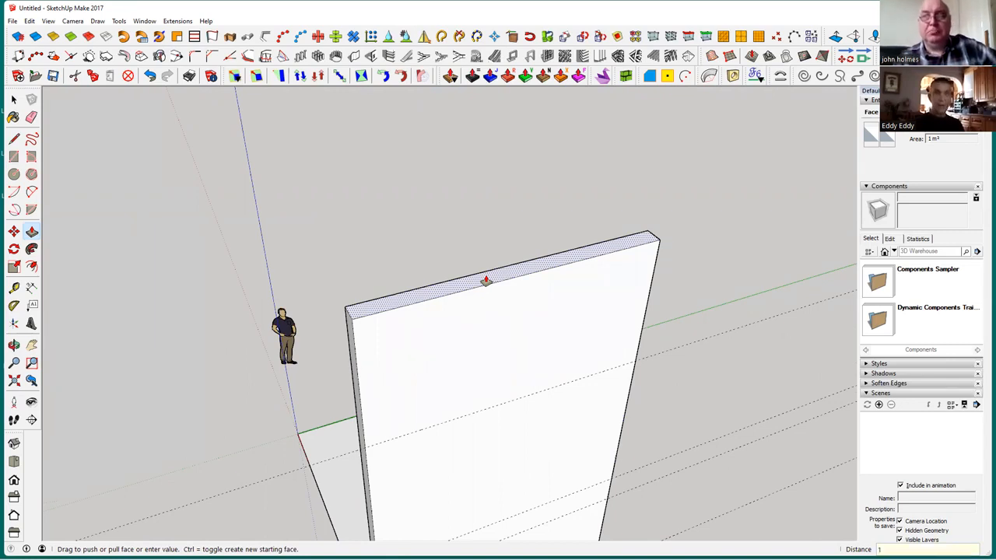
{"action": "type", "text": "1"}
{"action": "key", "text": "Return"}
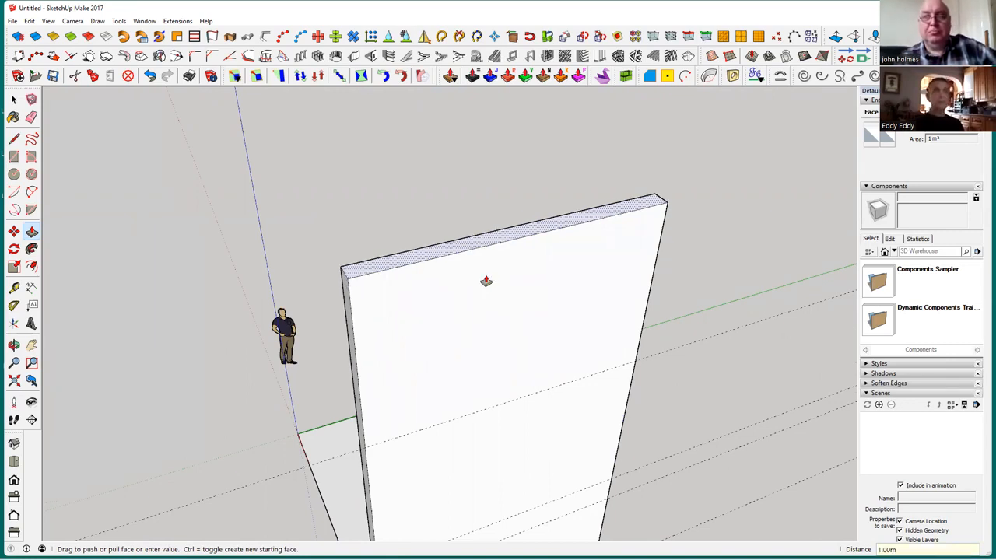
Draw a 4 m line across the wall's outer face along the highest guide, from one side edge to the other
{"action": "scroll", "coordinate": [486, 281], "scroll_direction": "down", "scroll_amount": 1}
{"action": "middle_click_drag", "start_coordinate": [493, 339], "coordinate": [422, 278]}
{"action": "left_click", "coordinate": [13, 140]}
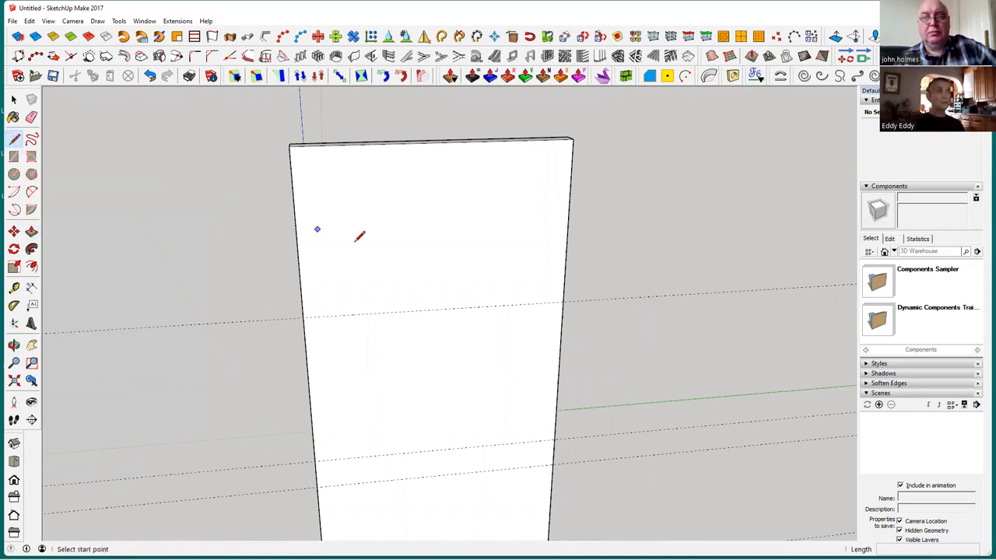
{"action": "left_click", "coordinate": [303, 316]}
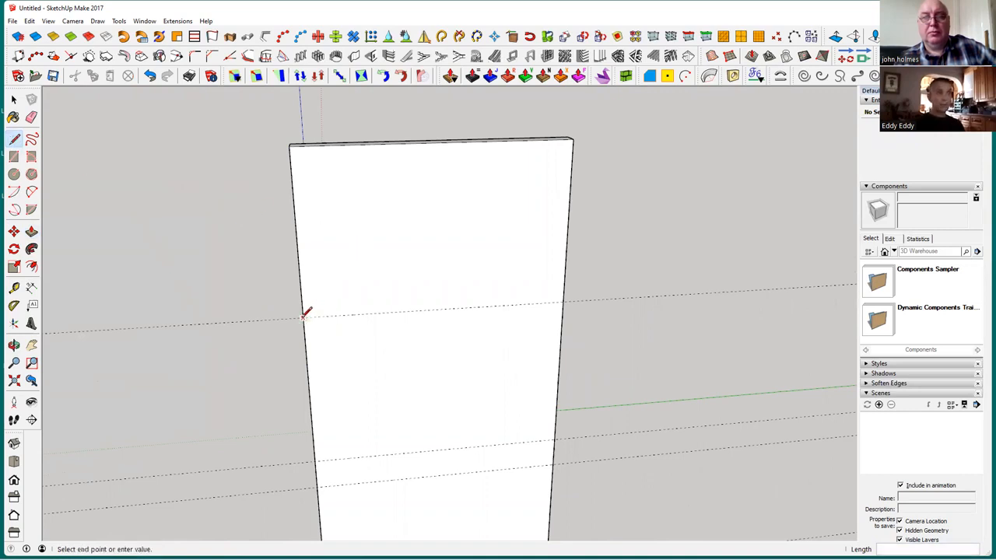
{"action": "left_click", "coordinate": [567, 301]}
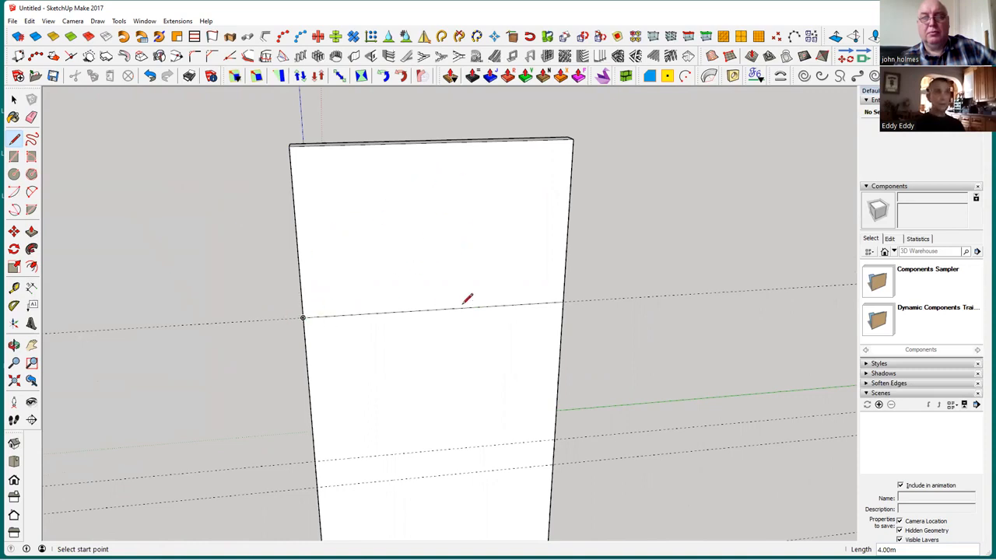
Draw two sloping gable lines from the ends of the horizontal line to the midpoint of the wall's top edge
{"action": "left_click", "coordinate": [303, 317]}
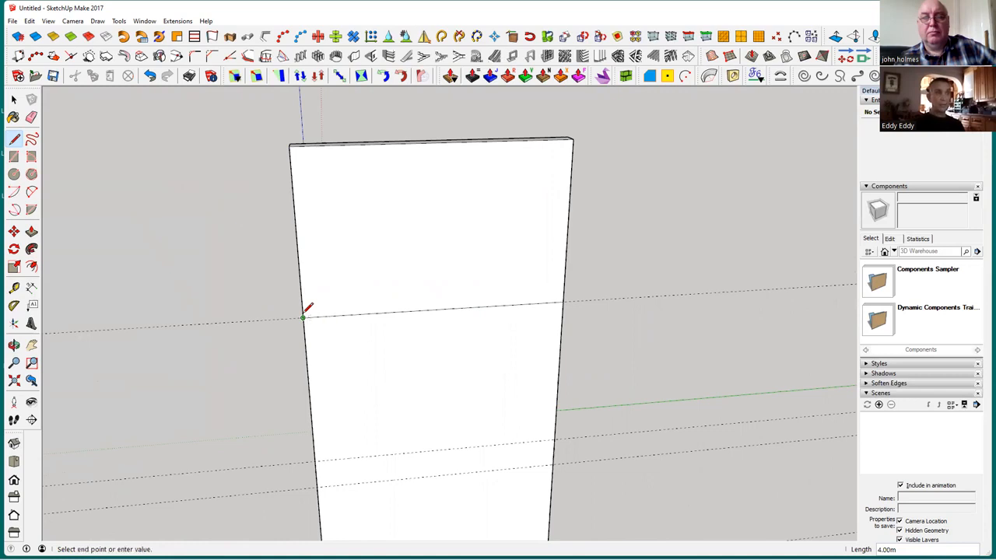
{"action": "left_click", "coordinate": [435, 142]}
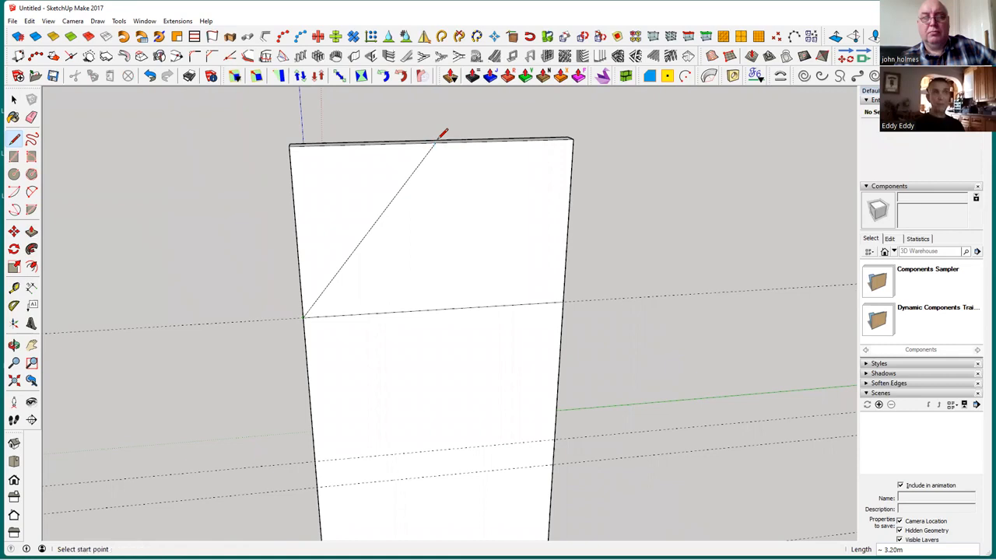
{"action": "left_click", "coordinate": [563, 302]}
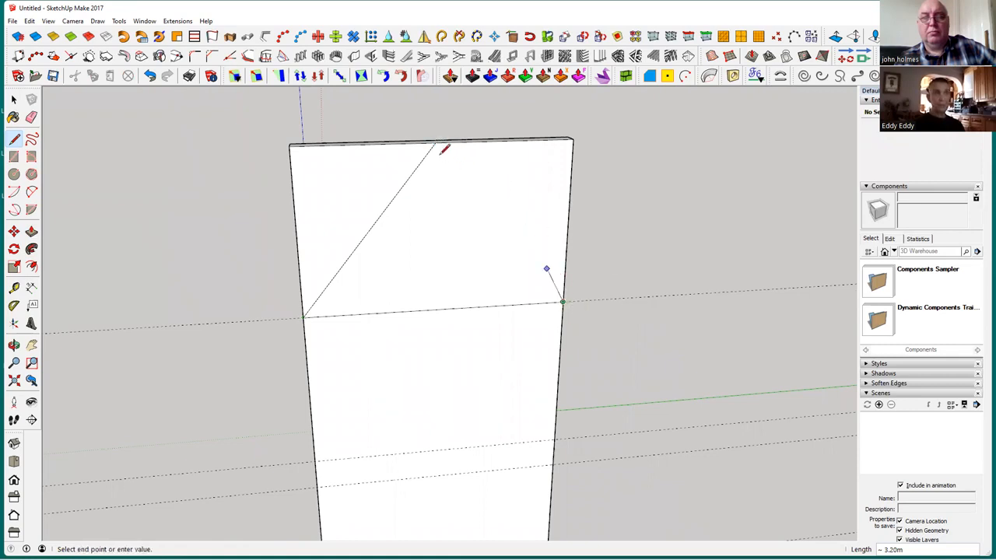
{"action": "left_click", "coordinate": [435, 142]}
Delete the 4 m horizontal line below the two sloping gable lines
{"action": "left_click", "coordinate": [13, 101]}
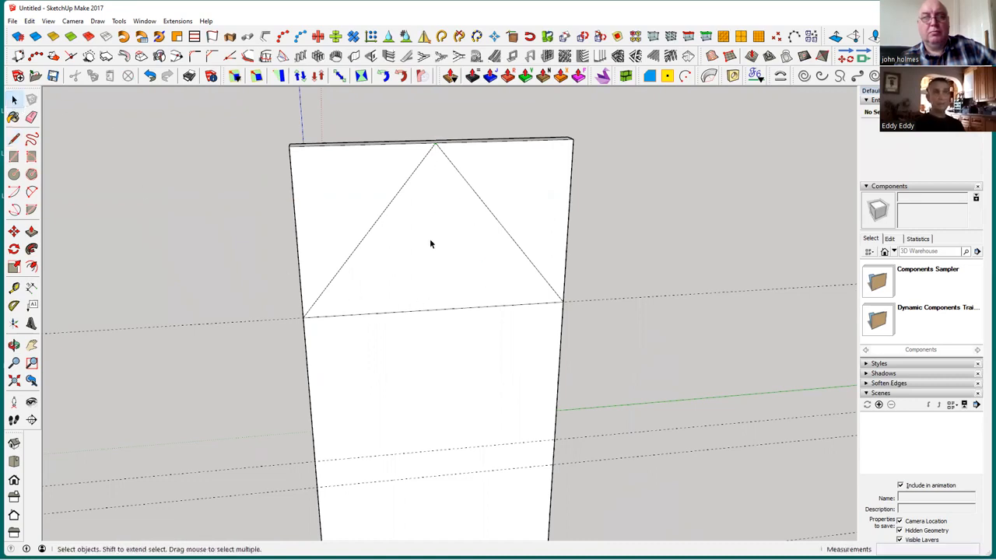
{"action": "mouse_move", "coordinate": [439, 291]}
{"action": "middle_mouse_down"}
{"action": "mouse_move", "coordinate": [457, 258]}
{"action": "mouse_move", "coordinate": [449, 288]}
{"action": "middle_mouse_up"}
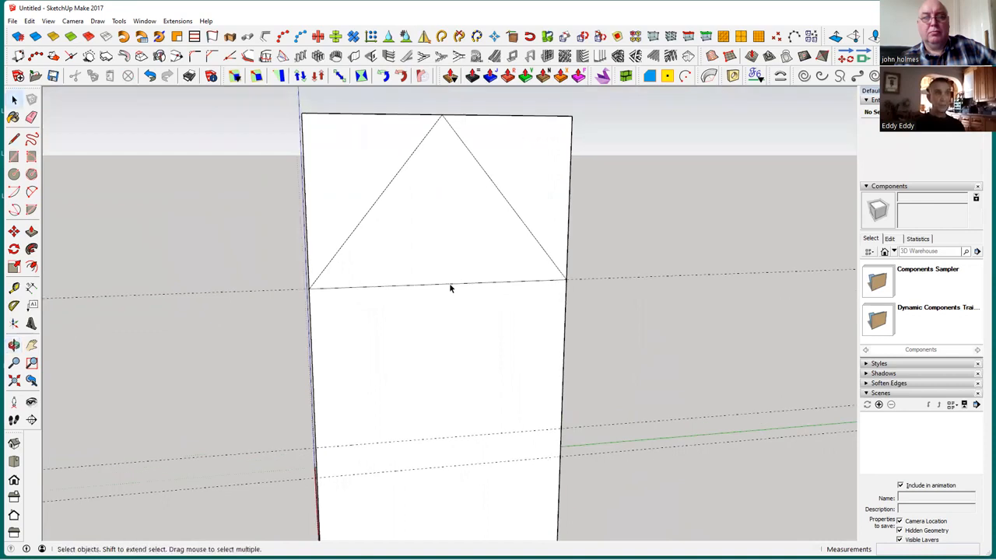
{"action": "left_click", "coordinate": [449, 286]}
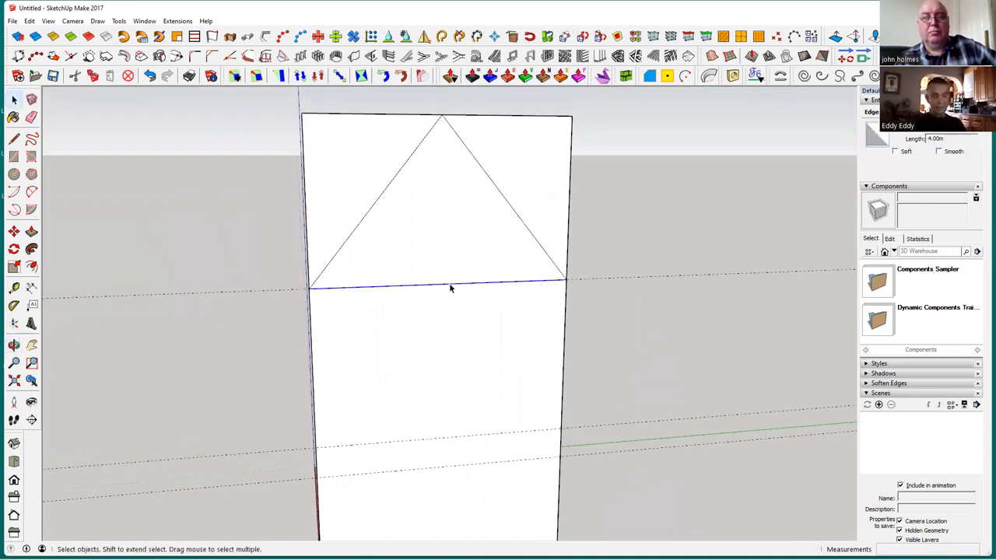
{"action": "left_click", "coordinate": [456, 294]}
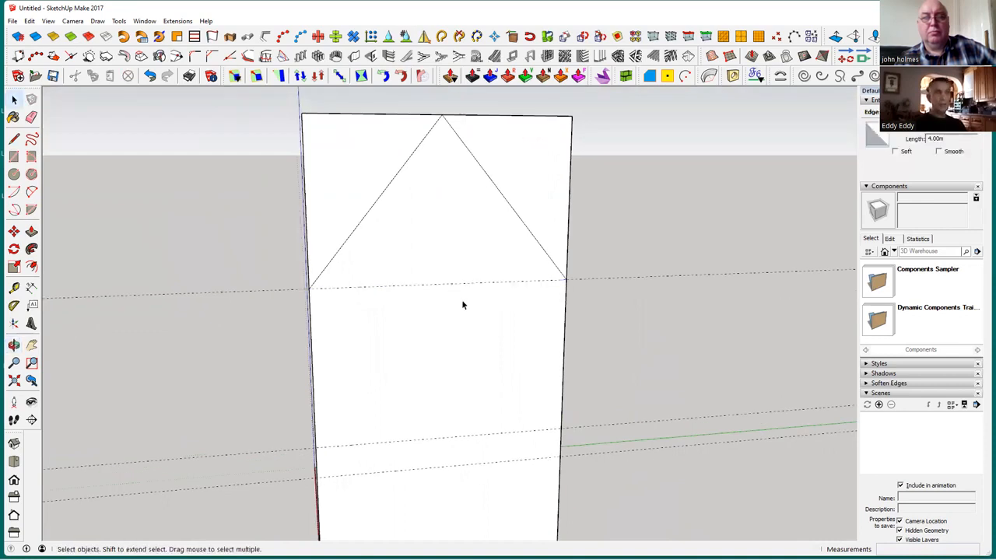
Remove the upper triangle beside the first gable slope by pushing its face 0.25 m through the wall
{"action": "left_click", "coordinate": [358, 190]}
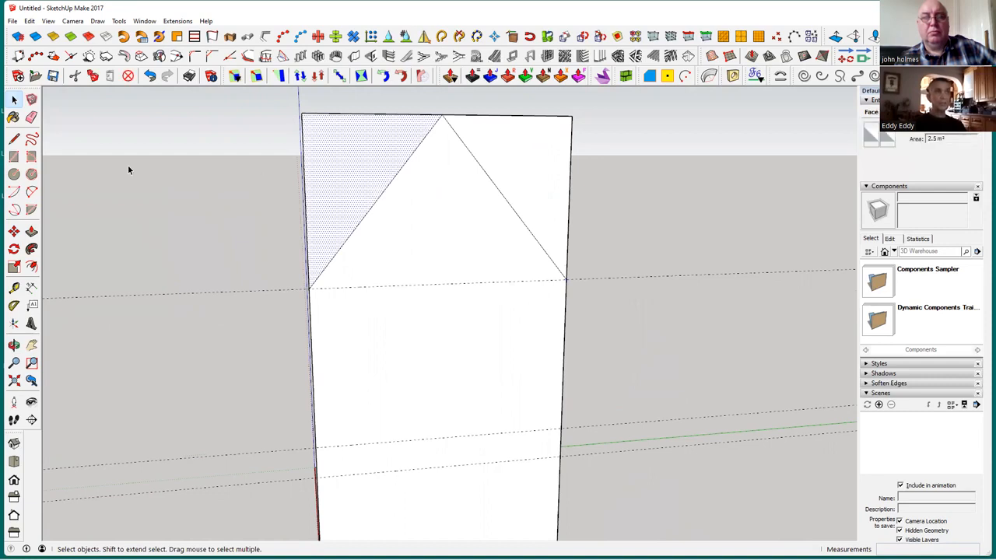
{"action": "left_click", "coordinate": [31, 232]}
{"action": "middle_click_drag", "start_coordinate": [361, 208], "coordinate": [388, 271]}
{"action": "left_click", "coordinate": [388, 271]}
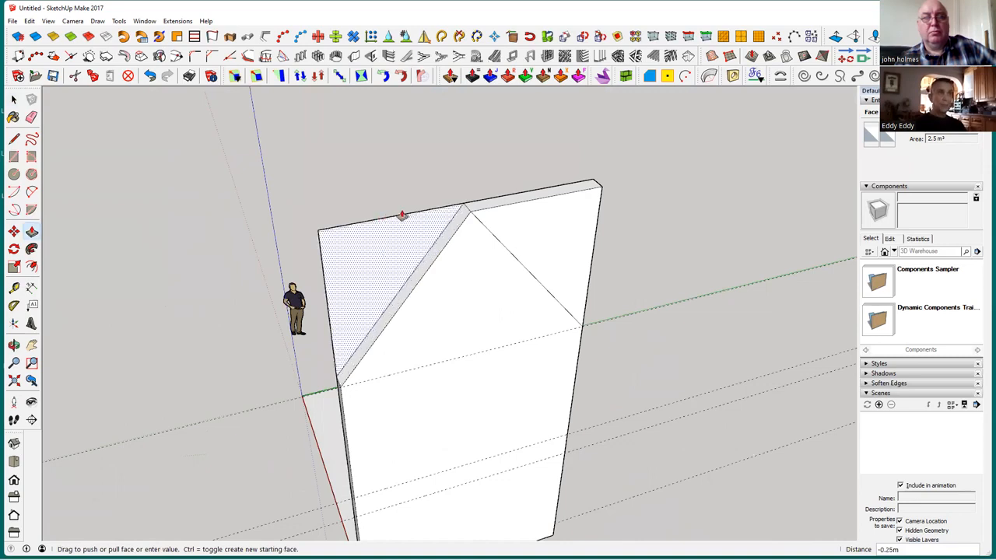
{"action": "left_click", "coordinate": [362, 226]}
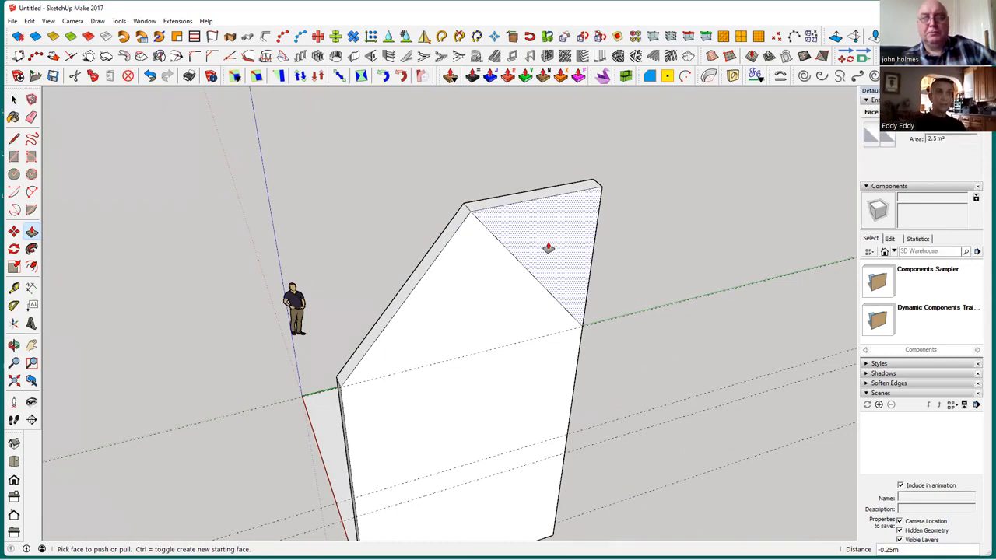
Try cutting away the remaining upper triangle by pushing its face back 0.25 m, and undo the cut
{"action": "middle_click_drag", "start_coordinate": [551, 247], "coordinate": [544, 315]}
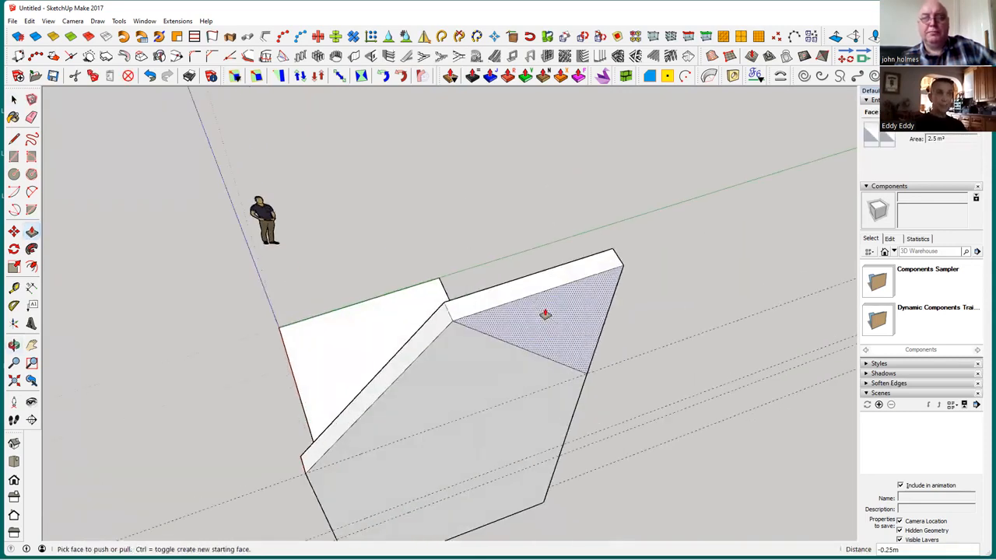
{"action": "scroll", "coordinate": [544, 315], "scroll_direction": "up", "scroll_amount": 2}
{"action": "left_click_drag", "start_coordinate": [527, 309], "coordinate": [445, 278]}
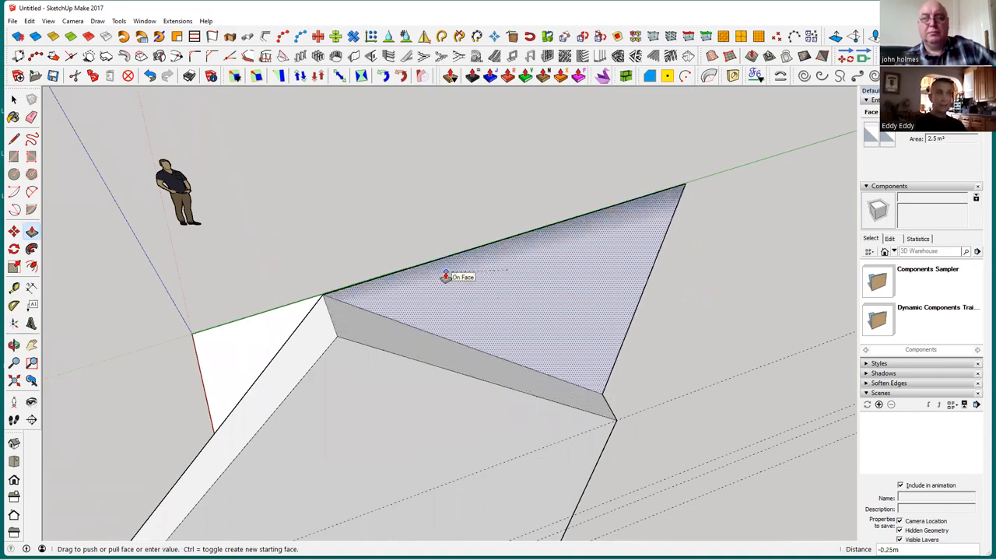
{"action": "left_click_drag", "start_coordinate": [445, 277], "coordinate": [445, 277]}
{"action": "mouse_move", "coordinate": [498, 229]}
{"action": "middle_mouse_down"}
{"action": "mouse_move", "coordinate": [511, 187]}
{"action": "mouse_move", "coordinate": [502, 235]}
{"action": "middle_mouse_up"}
{"action": "scroll", "coordinate": [502, 235], "scroll_direction": "down", "scroll_amount": 2}
{"action": "scroll", "coordinate": [638, 282], "scroll_direction": "down", "scroll_amount": 1}
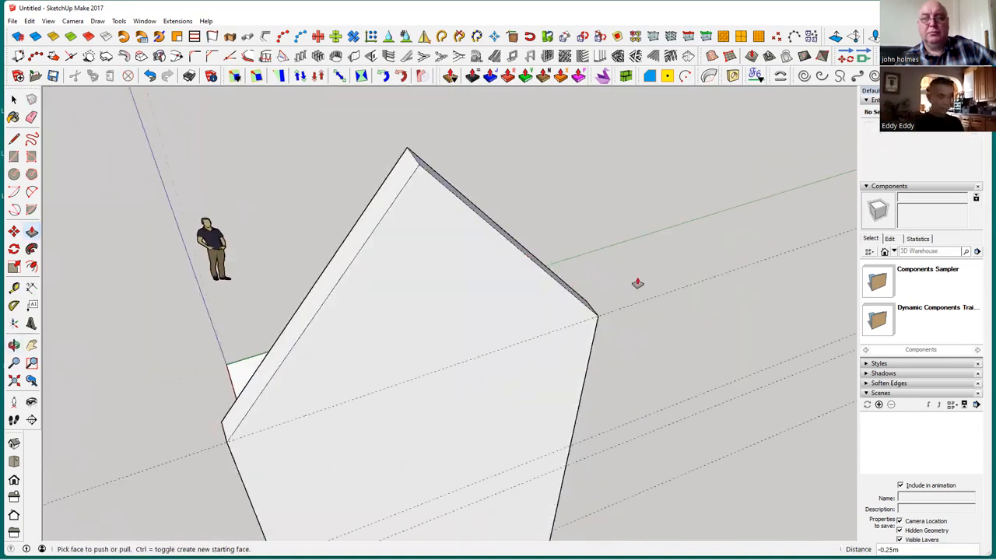
{"action": "key", "text": "ctrl+z"}
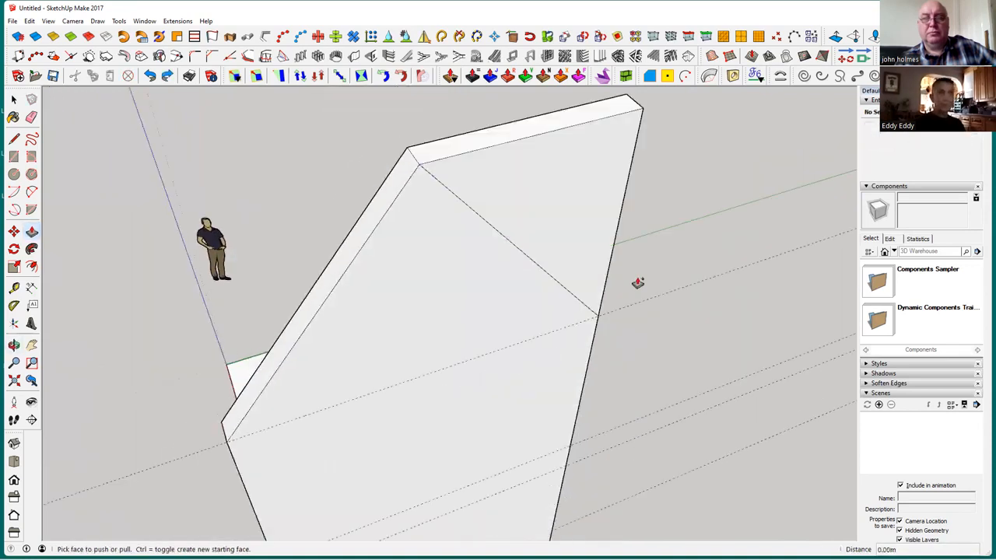
{"action": "left_click", "coordinate": [568, 241]}
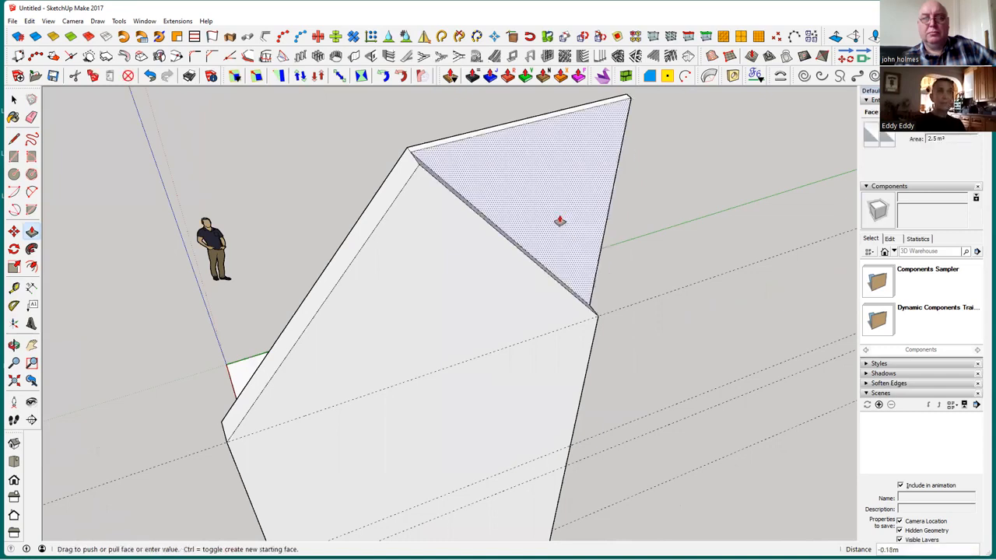
{"action": "left_click", "coordinate": [568, 226]}
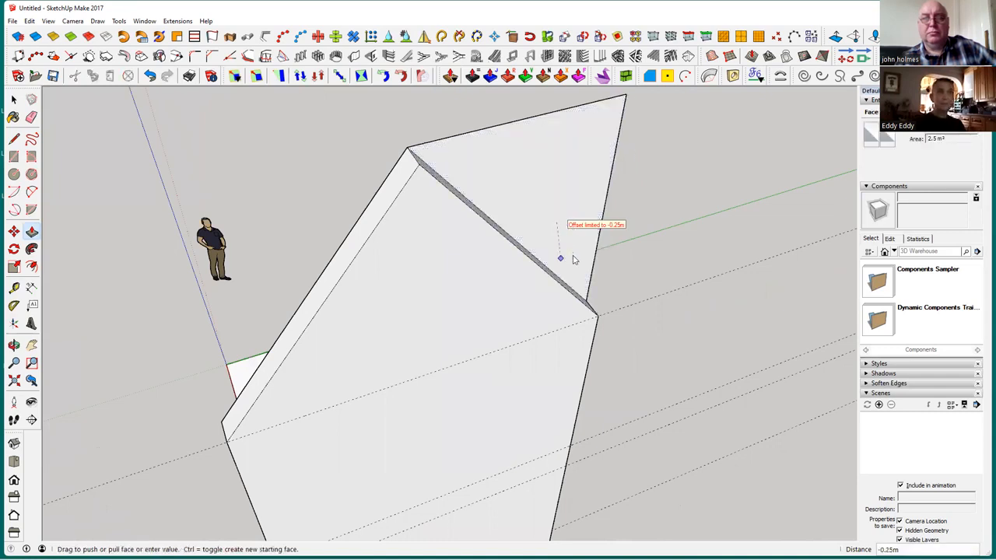
{"action": "left_click", "coordinate": [415, 157]}
{"action": "mouse_move", "coordinate": [572, 303]}
{"action": "middle_mouse_down"}
{"action": "mouse_move", "coordinate": [522, 396]}
{"action": "mouse_move", "coordinate": [518, 287]}
{"action": "middle_mouse_up"}
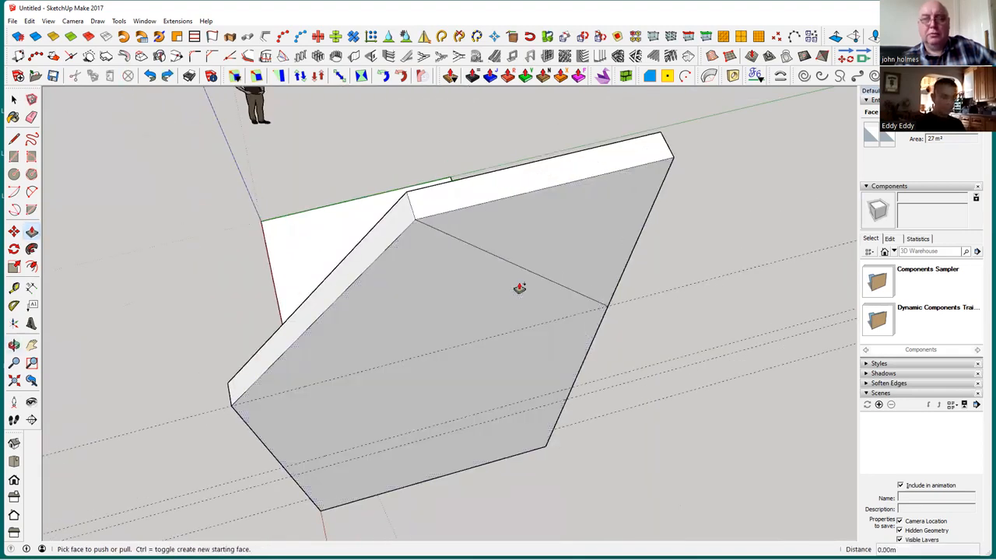
Remove the triangle beside the second gable slope by pushing its face 0.25 m through the wall
{"action": "left_click", "coordinate": [552, 229]}
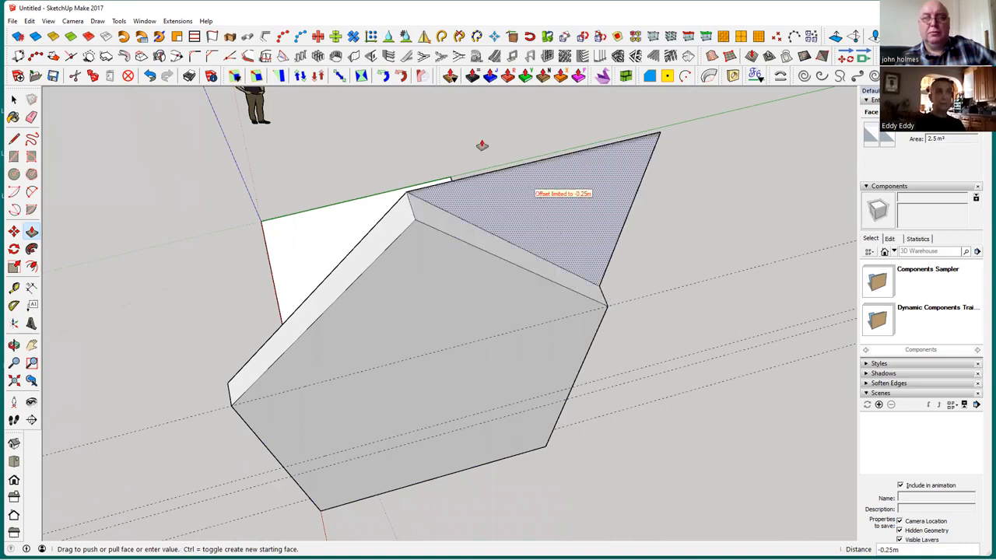
{"action": "middle_click_drag", "start_coordinate": [588, 237], "coordinate": [527, 306]}
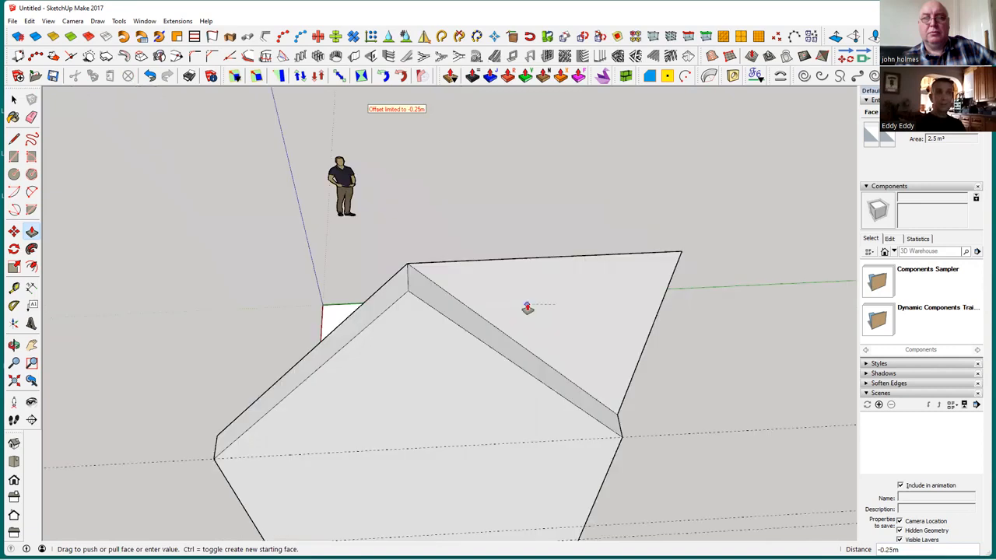
{"action": "left_click", "coordinate": [584, 263]}
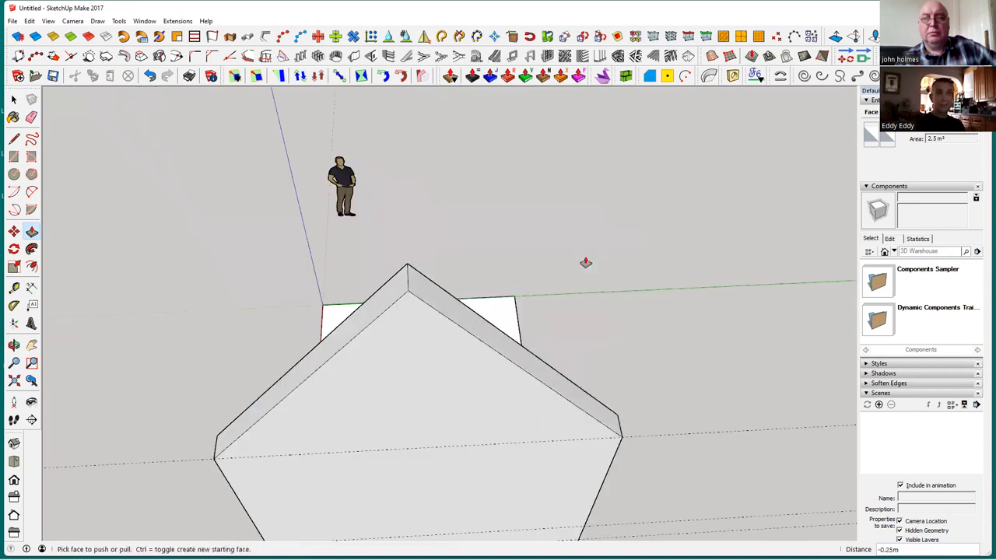
{"action": "key", "text": "space"}
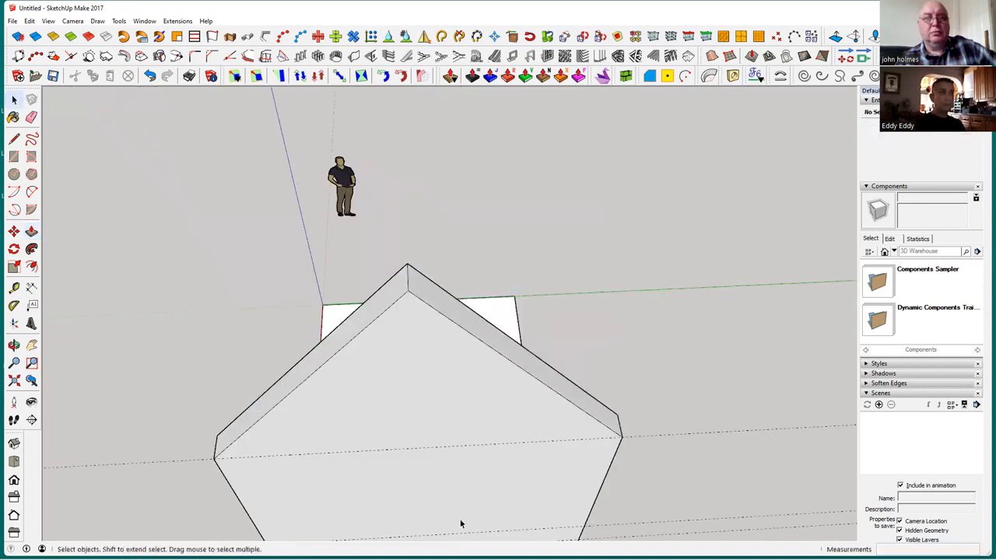
Offset the outline of the gable wall's outer face inward by 0.2 m
{"action": "middle_click_drag", "start_coordinate": [519, 424], "coordinate": [506, 319]}
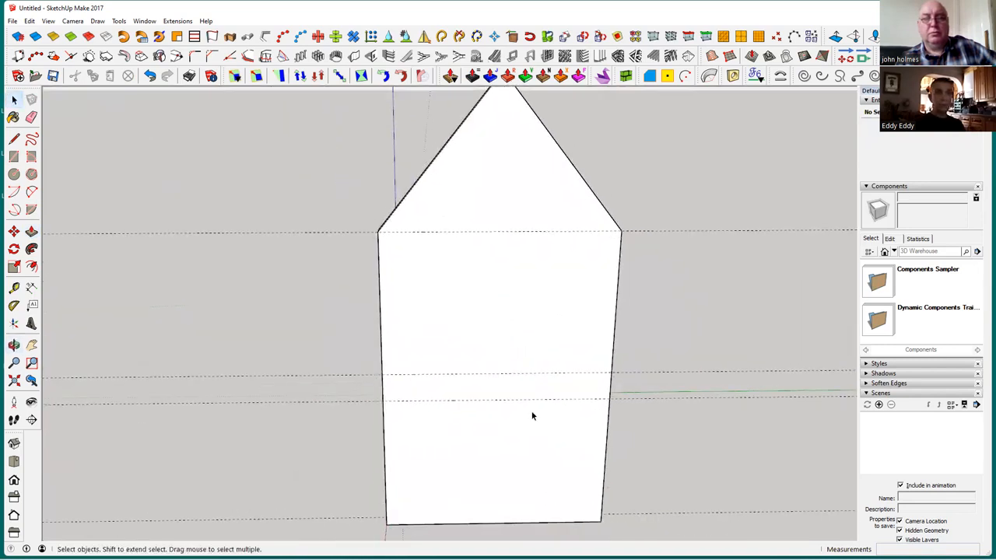
{"action": "middle_click_drag", "start_coordinate": [513, 414], "coordinate": [423, 433]}
{"action": "left_click", "coordinate": [432, 435]}
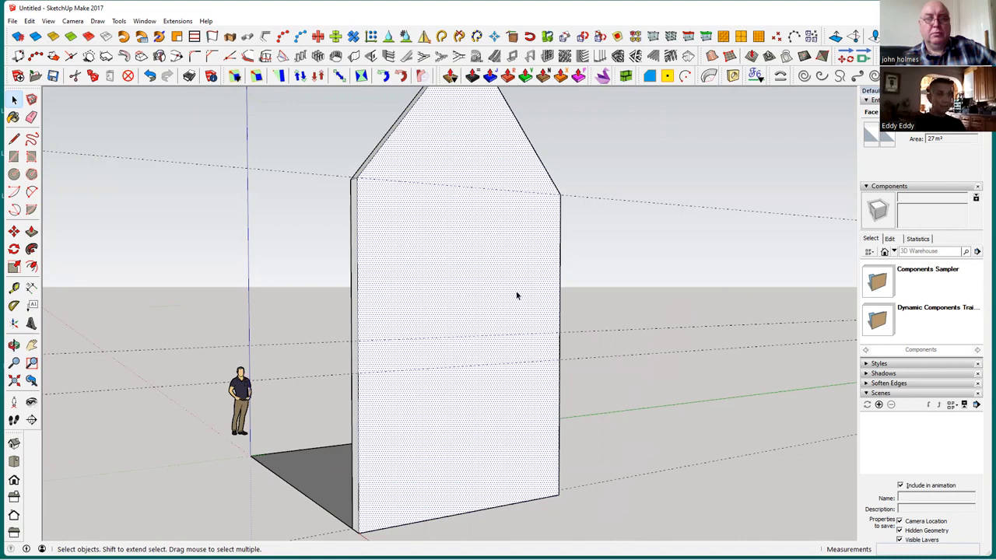
{"action": "left_click", "coordinate": [31, 267]}
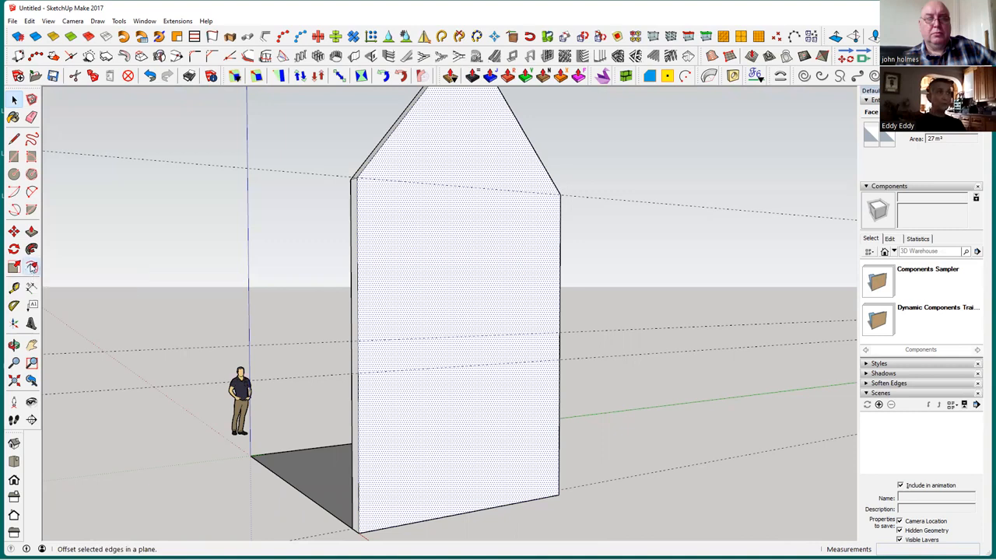
{"action": "left_click", "coordinate": [373, 315]}
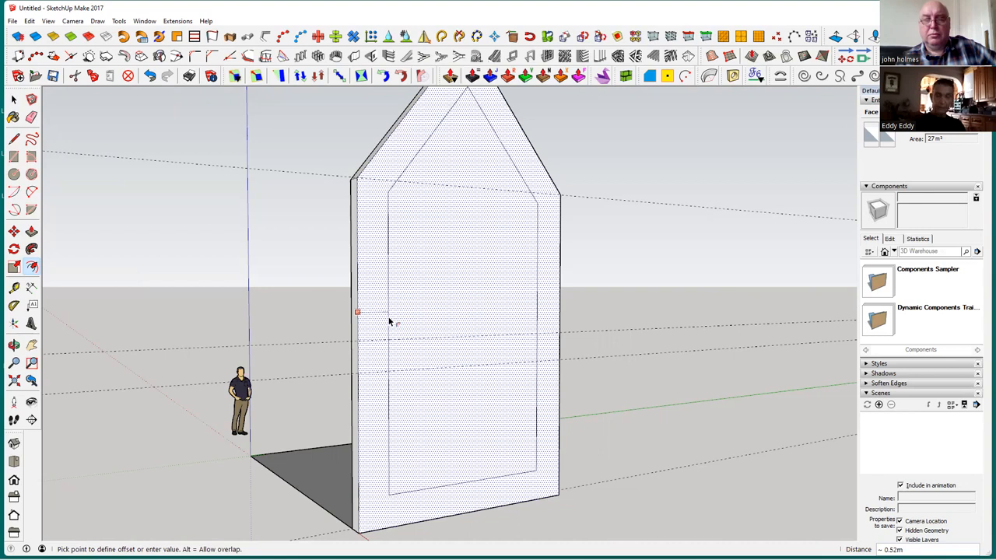
{"action": "key", "text": "Return"}
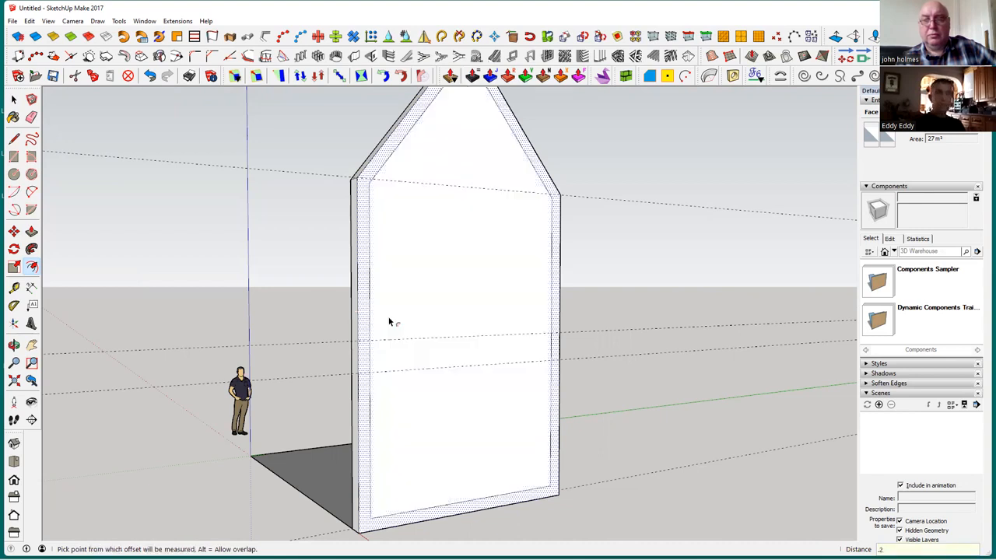
Push the inner gable-shaped face back 0.25 m through the wall's full thickness, leaving an open frame
{"action": "left_click", "coordinate": [13, 99]}
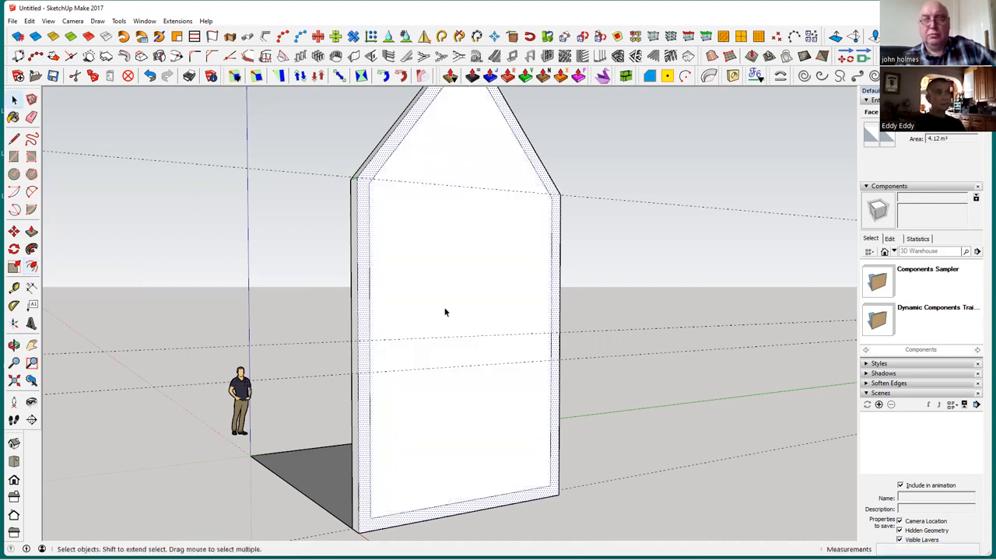
{"action": "left_click", "coordinate": [444, 311]}
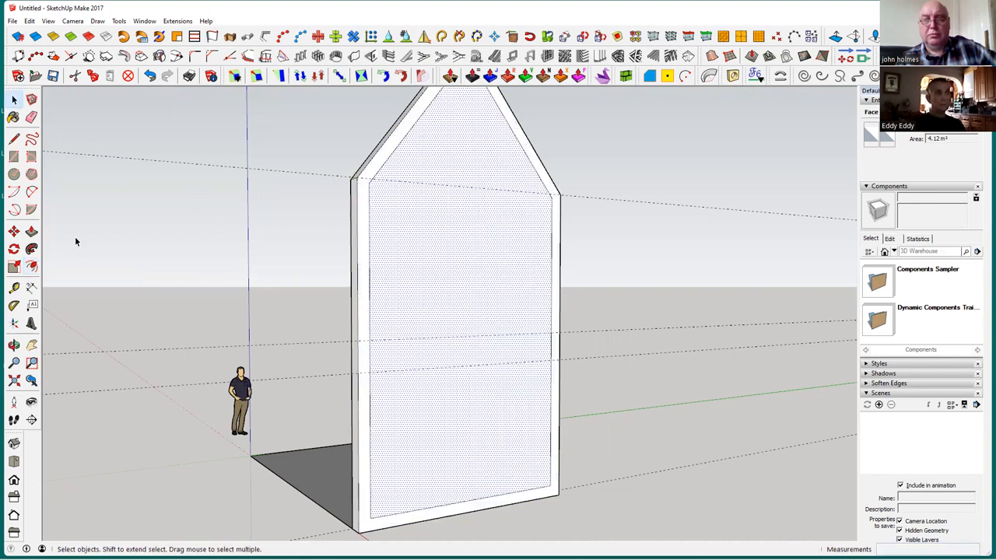
{"action": "left_click", "coordinate": [31, 231]}
{"action": "left_click", "coordinate": [398, 298]}
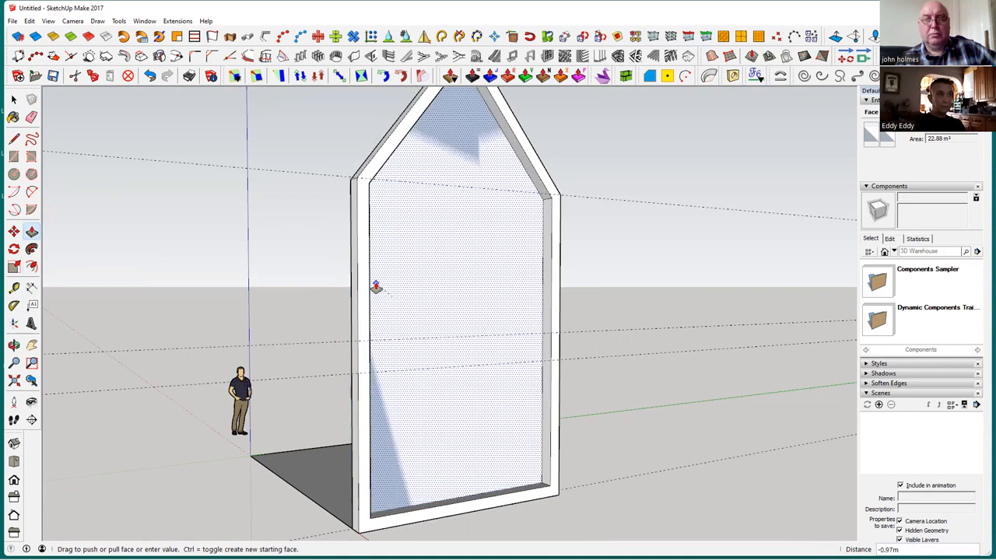
{"action": "left_click", "coordinate": [365, 286]}
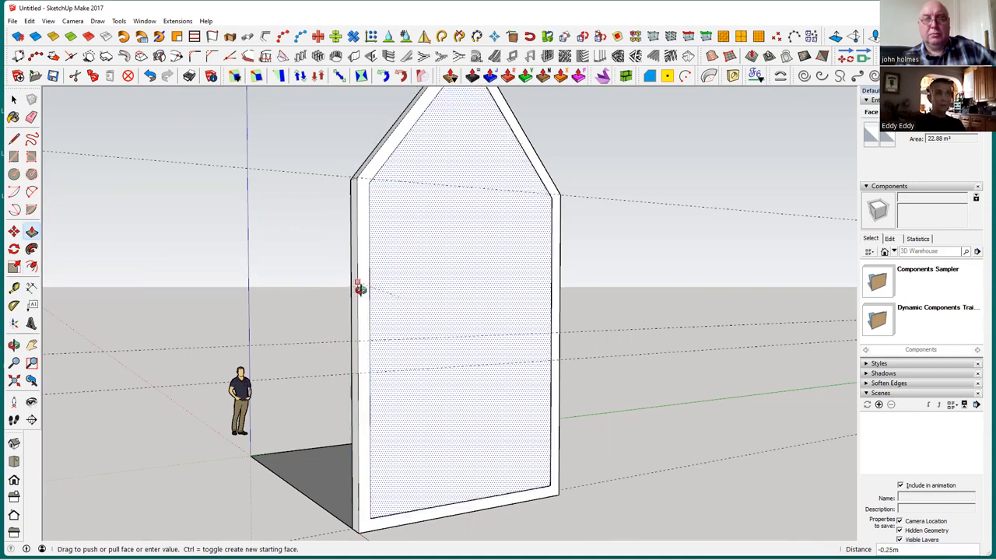
{"action": "middle_click_drag", "start_coordinate": [449, 333], "coordinate": [357, 319]}
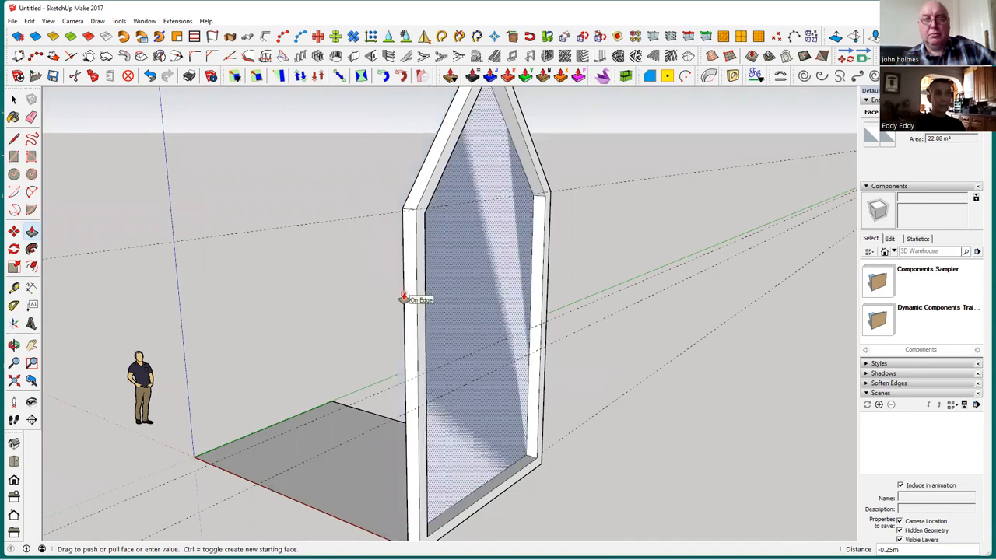
{"action": "left_click", "coordinate": [404, 298]}
{"action": "middle_click_drag", "start_coordinate": [493, 433], "coordinate": [97, 186]}
{"action": "left_click", "coordinate": [14, 100]}
{"action": "left_click", "coordinate": [16, 102]}
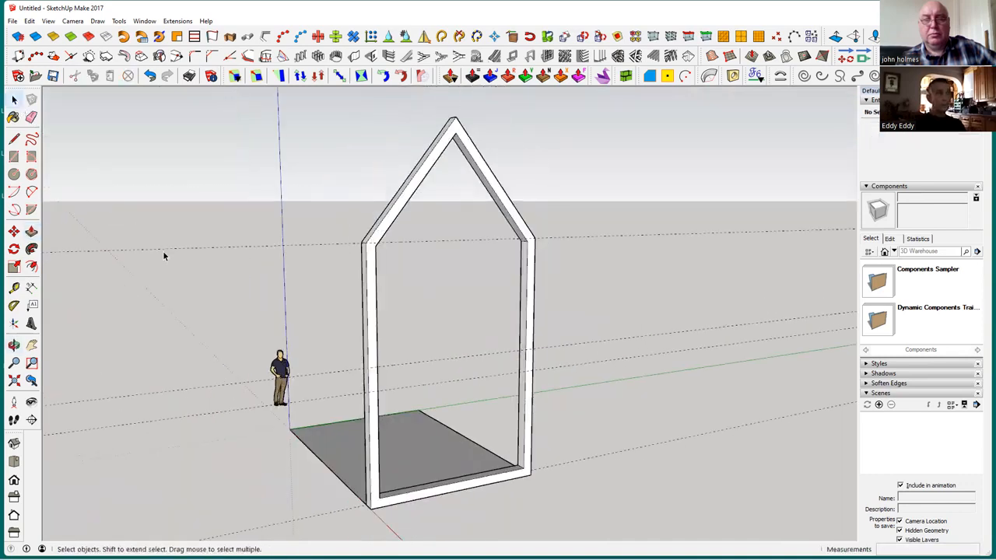
Draw a 0.25 m by 0.25 m square on the inner side of the frame's upright, starting at the upper of the two middle guides
{"action": "middle_click_drag", "start_coordinate": [608, 496], "coordinate": [533, 416]}
{"action": "middle_click_drag", "start_coordinate": [440, 422], "coordinate": [499, 309]}
{"action": "scroll", "coordinate": [469, 431], "scroll_direction": "up", "scroll_amount": 4}
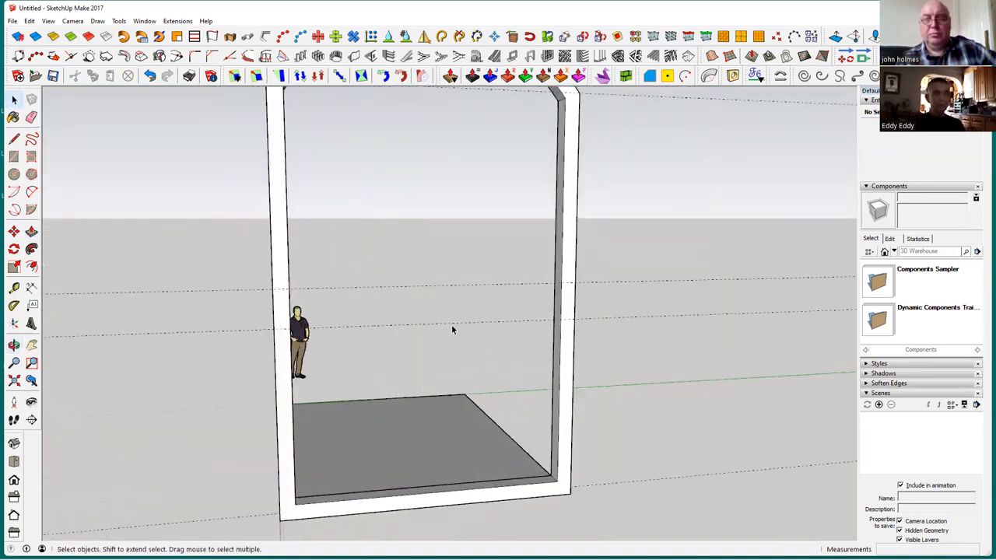
{"action": "middle_click_drag", "start_coordinate": [425, 328], "coordinate": [329, 293]}
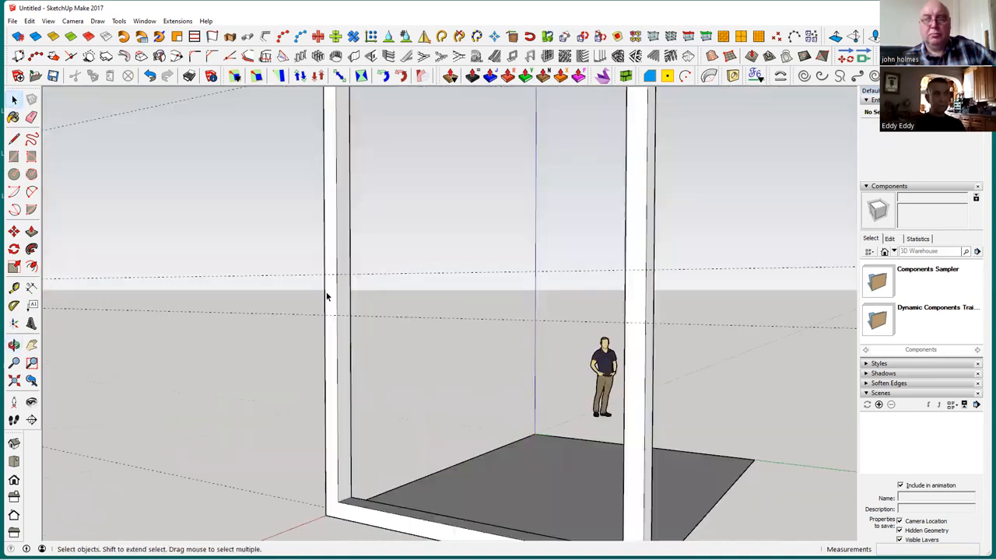
{"action": "scroll", "coordinate": [334, 295], "scroll_direction": "up", "scroll_amount": 3}
{"action": "scroll", "coordinate": [336, 296], "scroll_direction": "down", "scroll_amount": 5}
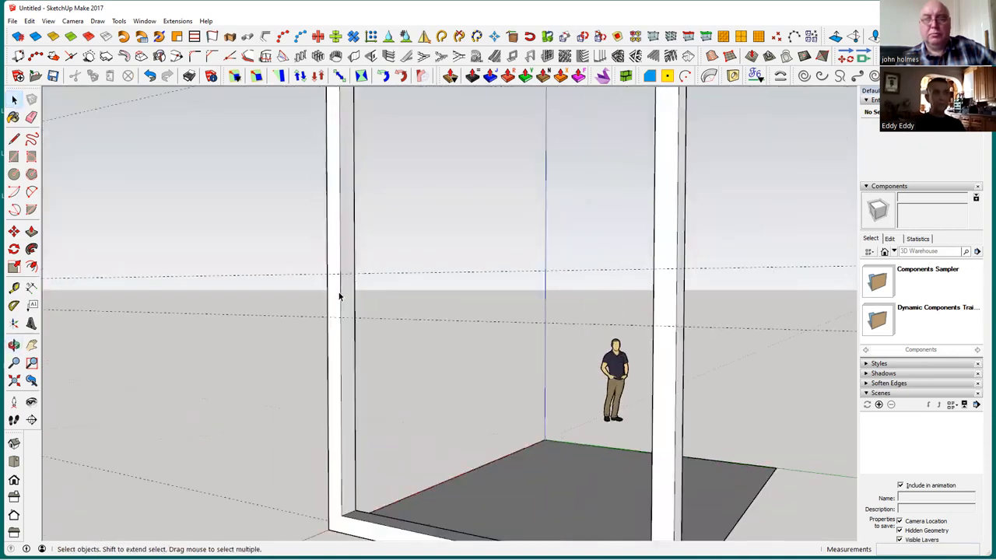
{"action": "scroll", "coordinate": [342, 297], "scroll_direction": "up", "scroll_amount": 1}
{"action": "scroll", "coordinate": [342, 298], "scroll_direction": "up", "scroll_amount": 2}
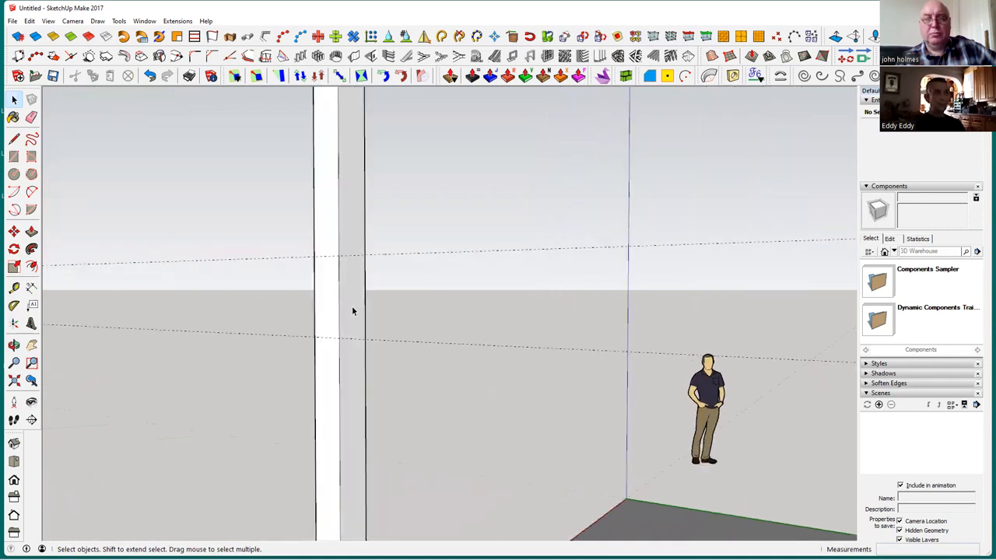
{"action": "left_click", "coordinate": [14, 289]}
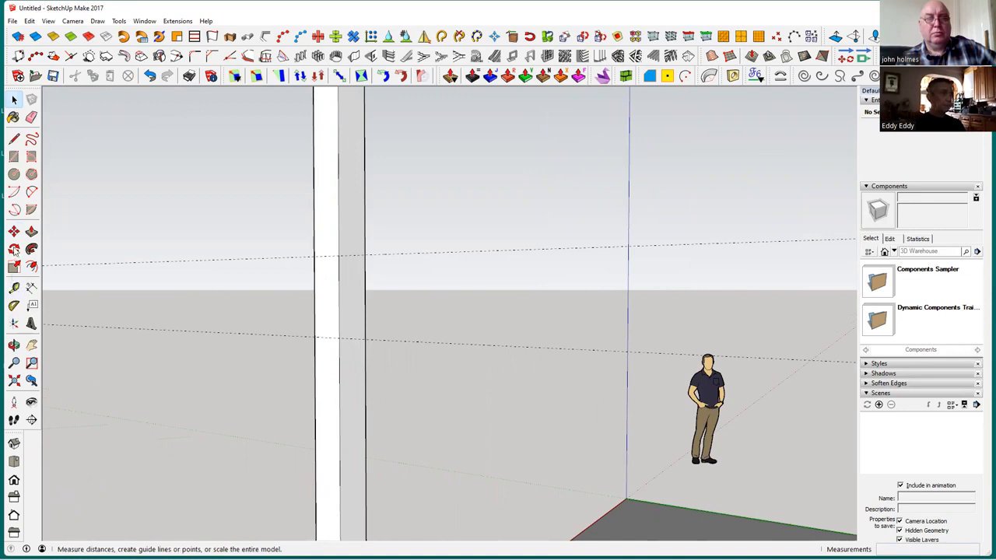
{"action": "left_click", "coordinate": [14, 156]}
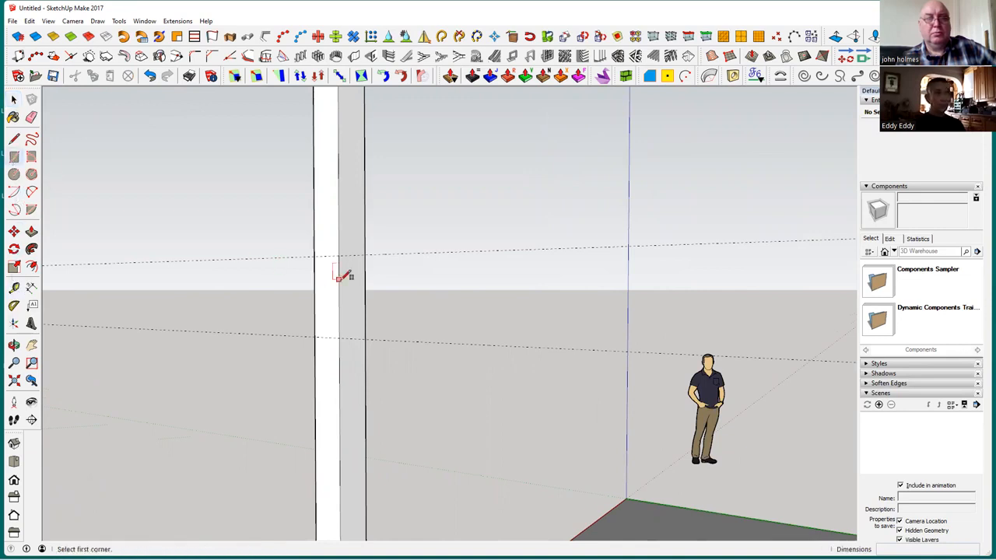
{"action": "left_click", "coordinate": [339, 255]}
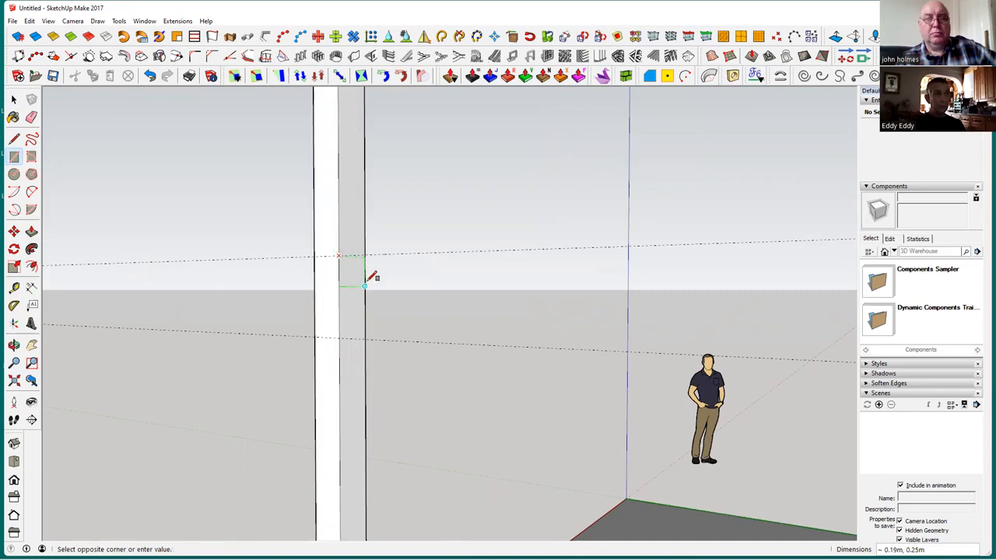
{"action": "middle_click_drag", "start_coordinate": [338, 289], "coordinate": [373, 311]}
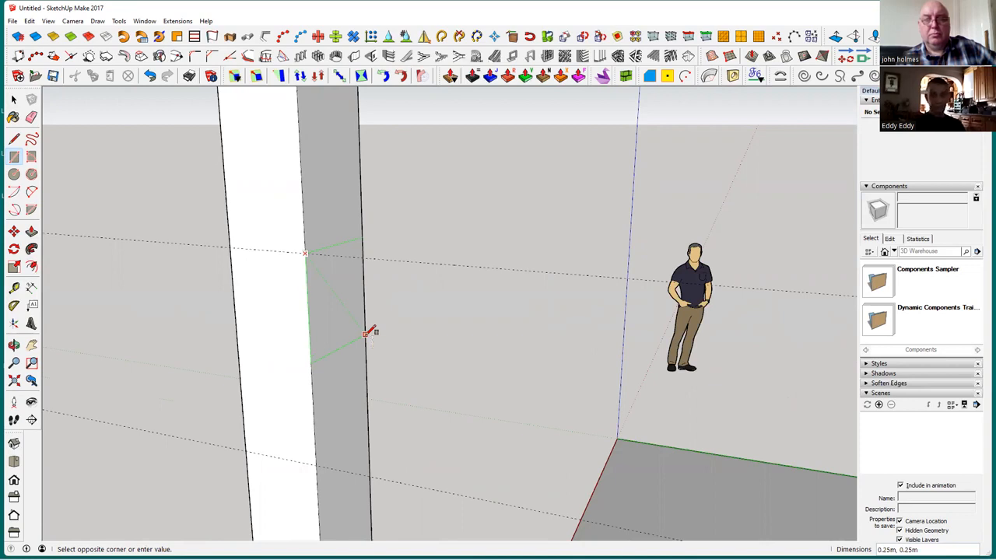
{"action": "left_click", "coordinate": [366, 334]}
Extrude the small square across the open frame to the opposite upright, forming the storey beam
{"action": "left_click", "coordinate": [31, 231]}
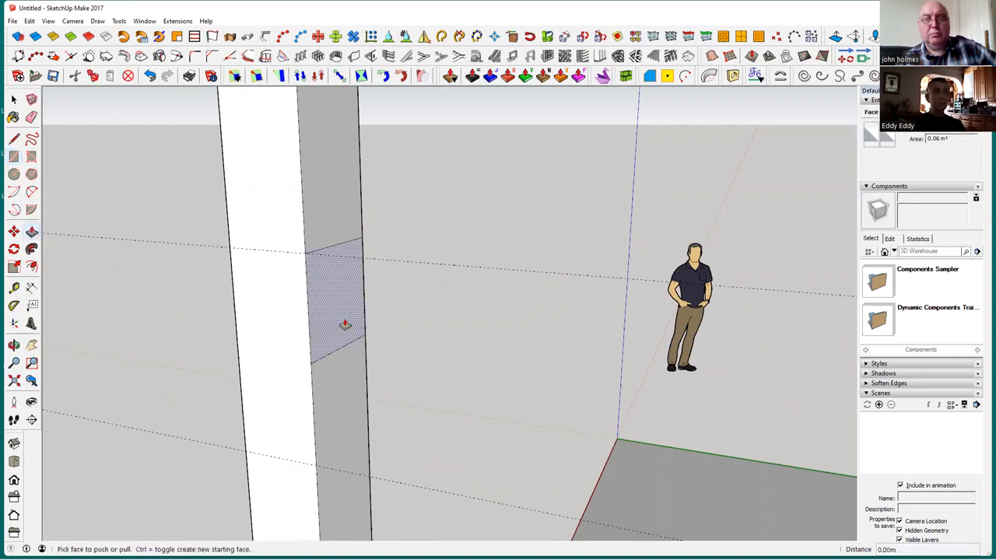
{"action": "scroll", "coordinate": [342, 323], "scroll_direction": "down", "scroll_amount": 5}
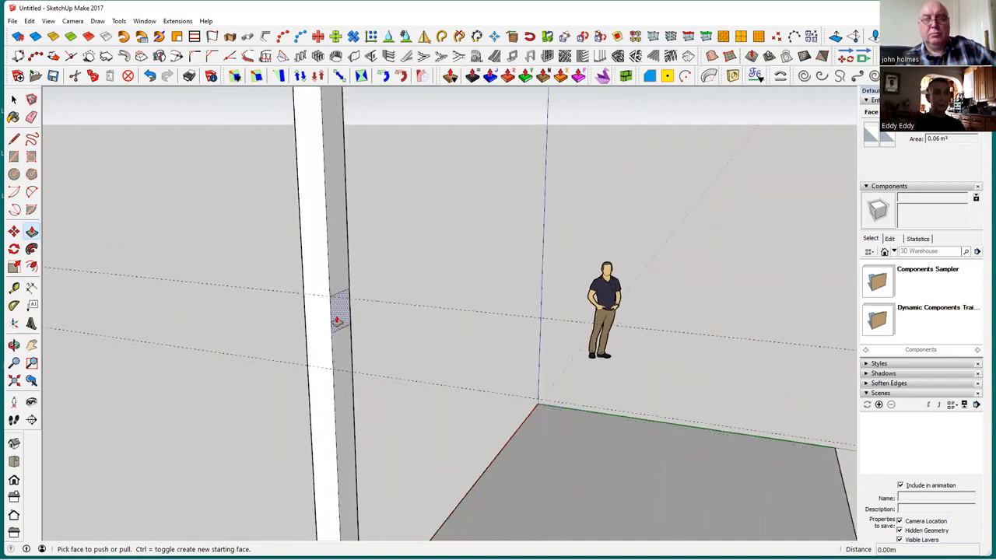
{"action": "left_click", "coordinate": [337, 319]}
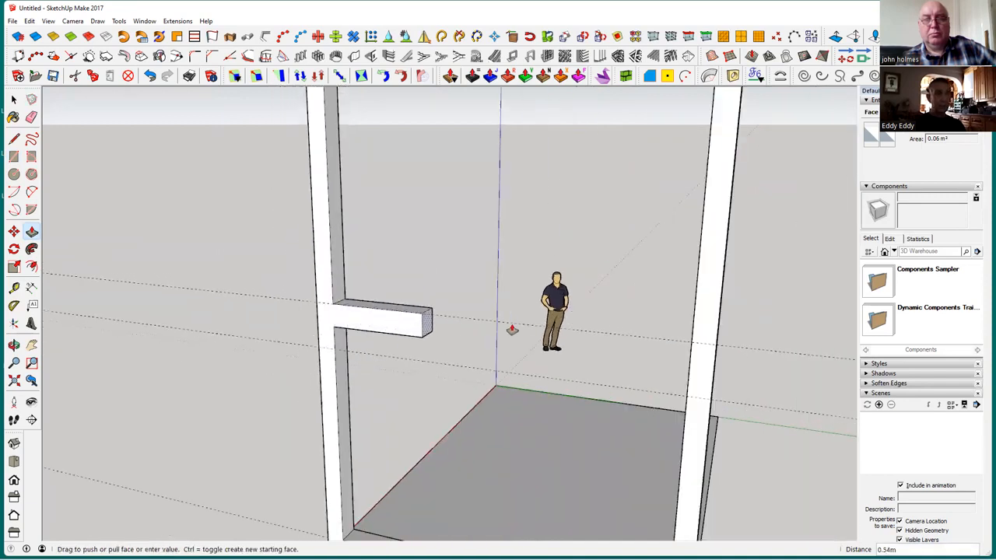
{"action": "left_click", "coordinate": [693, 330]}
{"action": "left_click", "coordinate": [13, 100]}
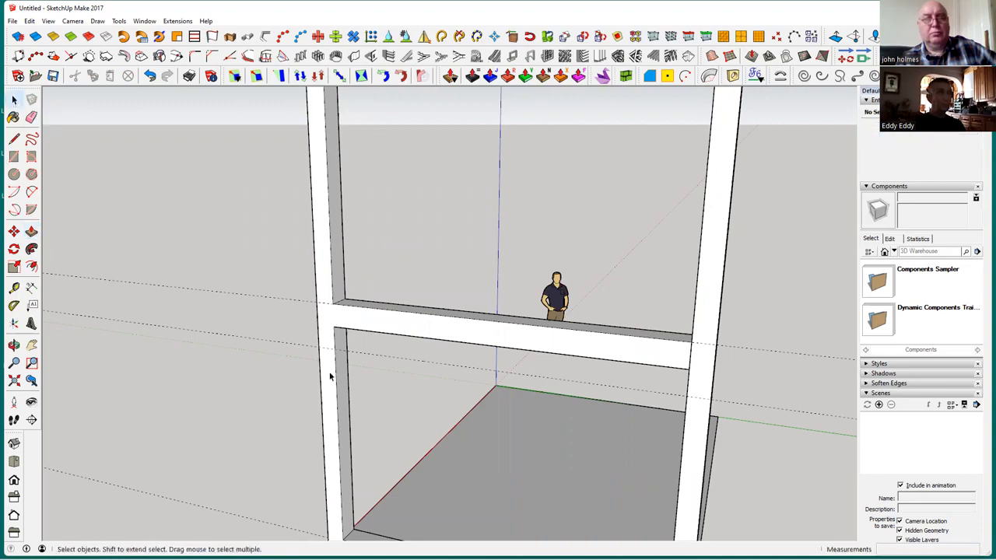
{"action": "middle_click_drag", "start_coordinate": [308, 368], "coordinate": [514, 354]}
{"action": "scroll", "coordinate": [510, 350], "scroll_direction": "down", "scroll_amount": 2}
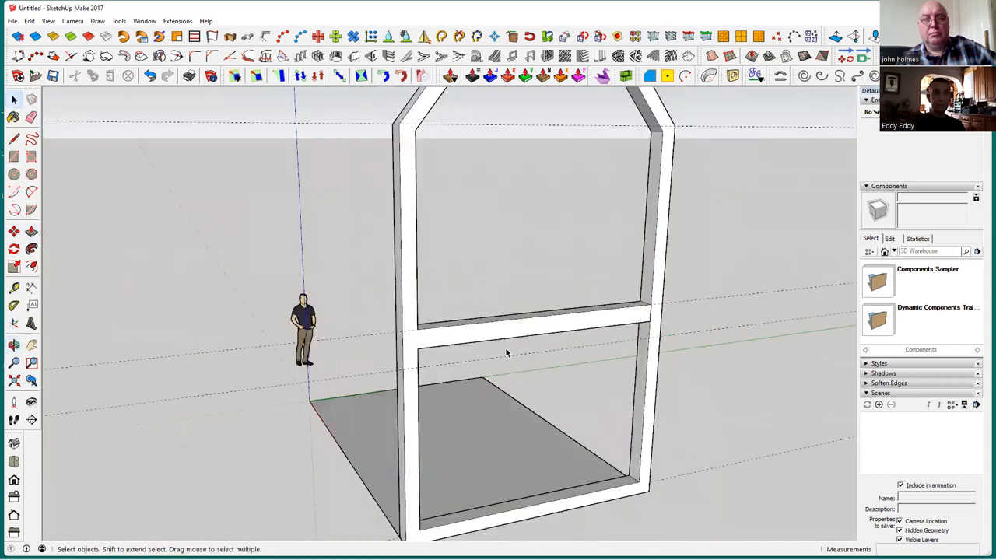
Select all geometry connected to the gable frame with its beam and make it a group
{"action": "middle_click_drag", "start_coordinate": [483, 444], "coordinate": [425, 422]}
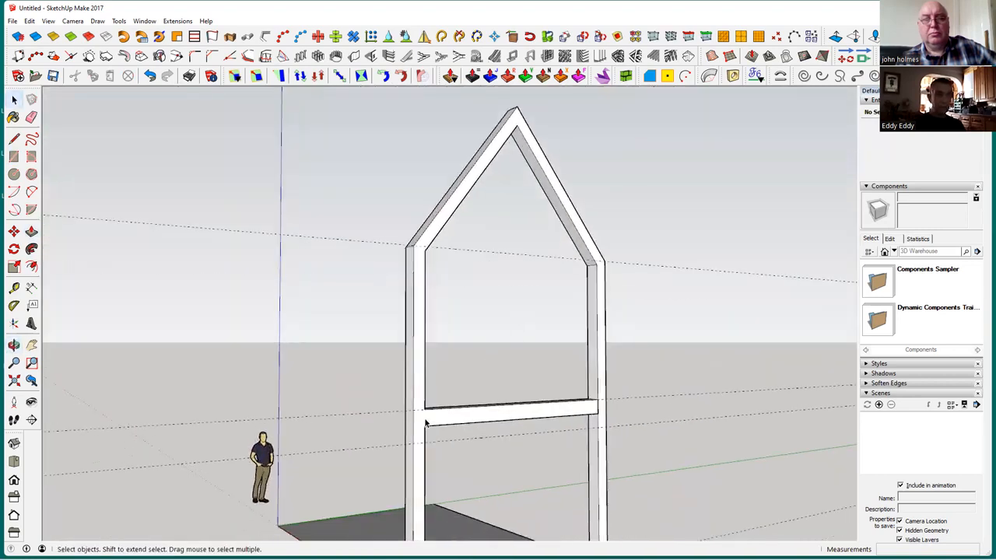
{"action": "left_click", "coordinate": [419, 424]}
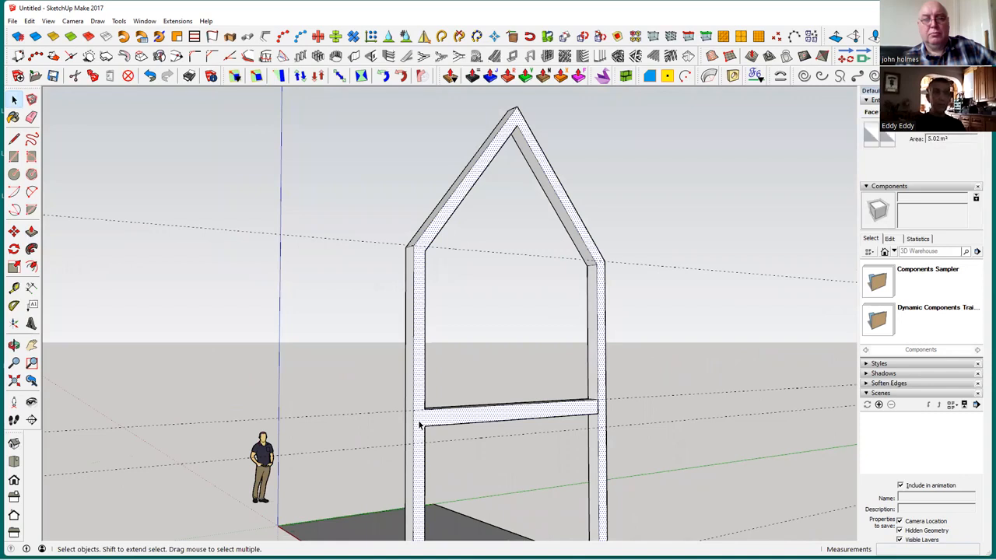
{"action": "triple_click", "coordinate": [419, 425]}
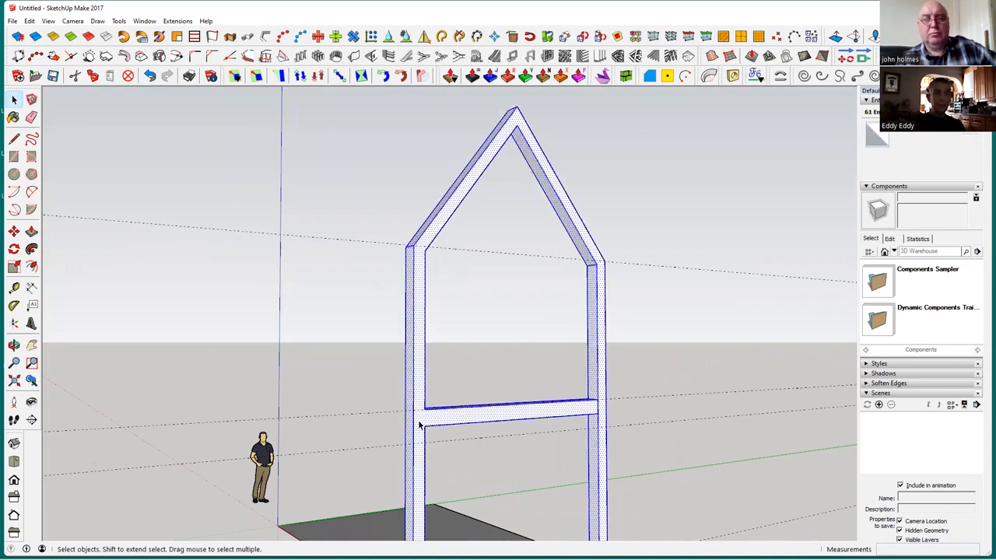
{"action": "right_click", "coordinate": [419, 425]}
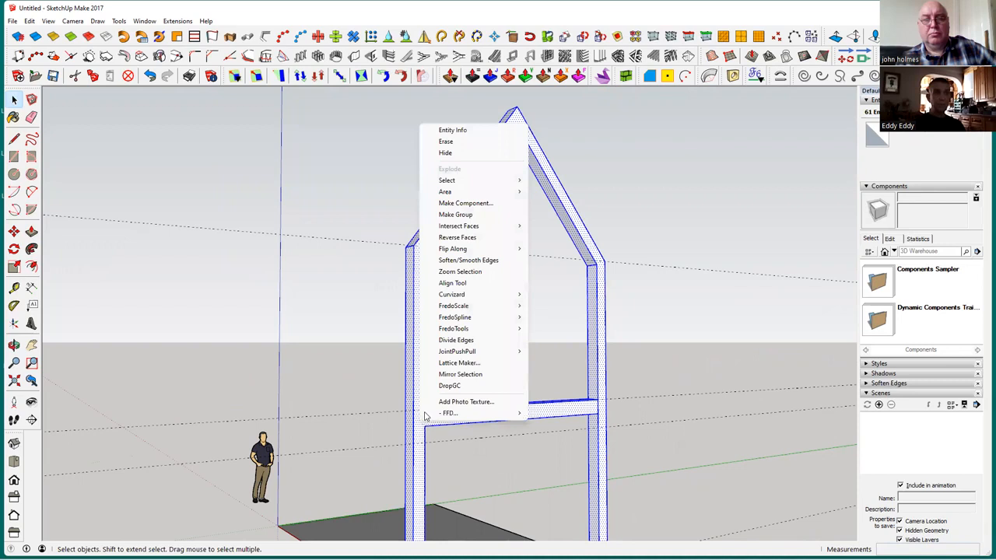
{"action": "left_click", "coordinate": [474, 216]}
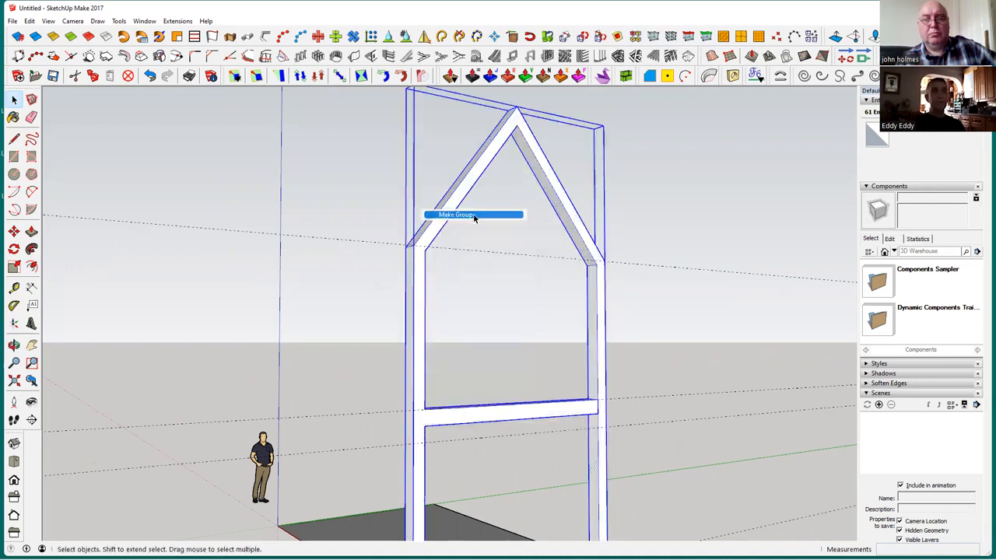
{"action": "left_click", "coordinate": [652, 333]}
Copy the gable frame group along the red axis, placing its outer base corner on the floor corner at the origin
{"action": "middle_click_drag", "start_coordinate": [525, 418], "coordinate": [485, 412]}
{"action": "left_click", "coordinate": [485, 411]}
{"action": "left_click", "coordinate": [424, 466]}
{"action": "middle_click_drag", "start_coordinate": [460, 409], "coordinate": [660, 447]}
{"action": "scroll", "coordinate": [537, 420], "scroll_direction": "down", "scroll_amount": 1}
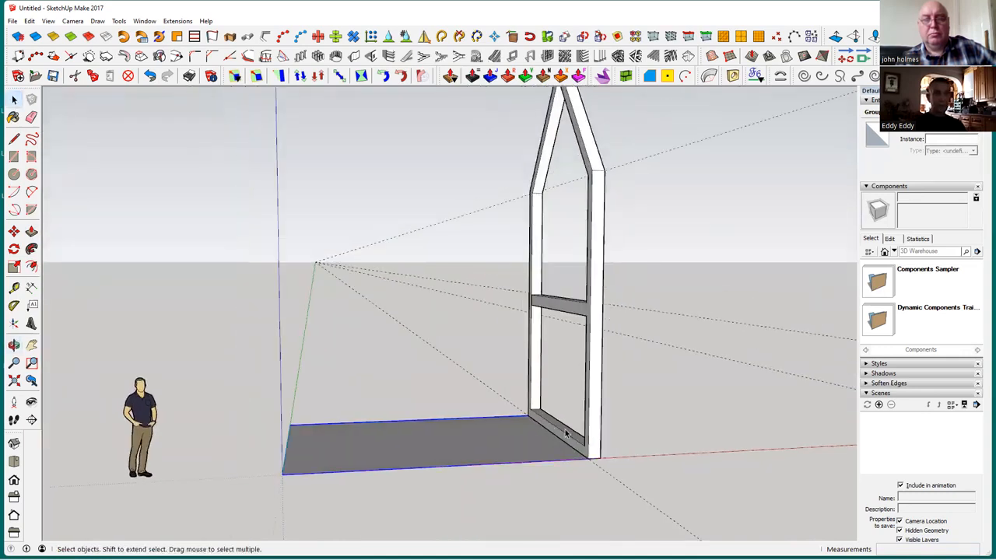
{"action": "left_click", "coordinate": [595, 443]}
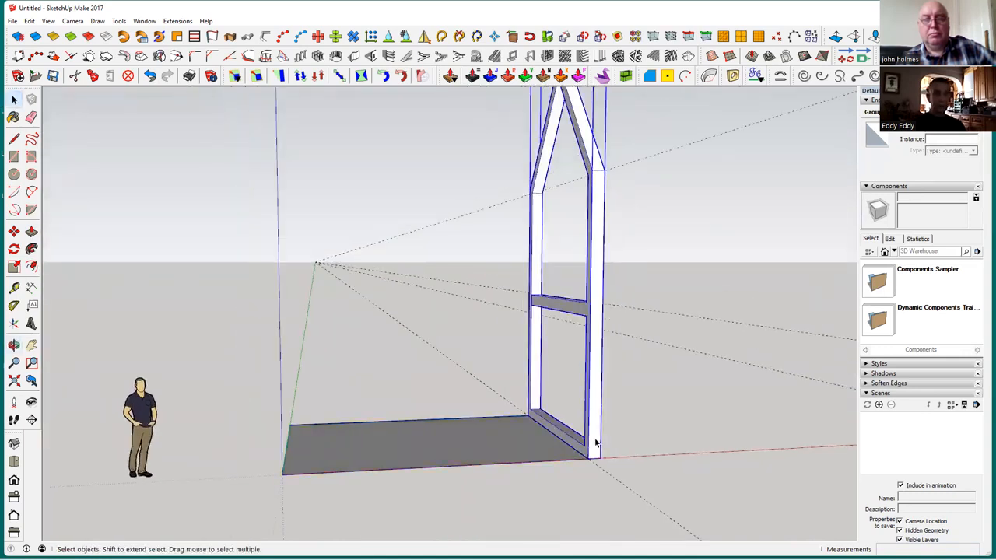
{"action": "left_click", "coordinate": [14, 231]}
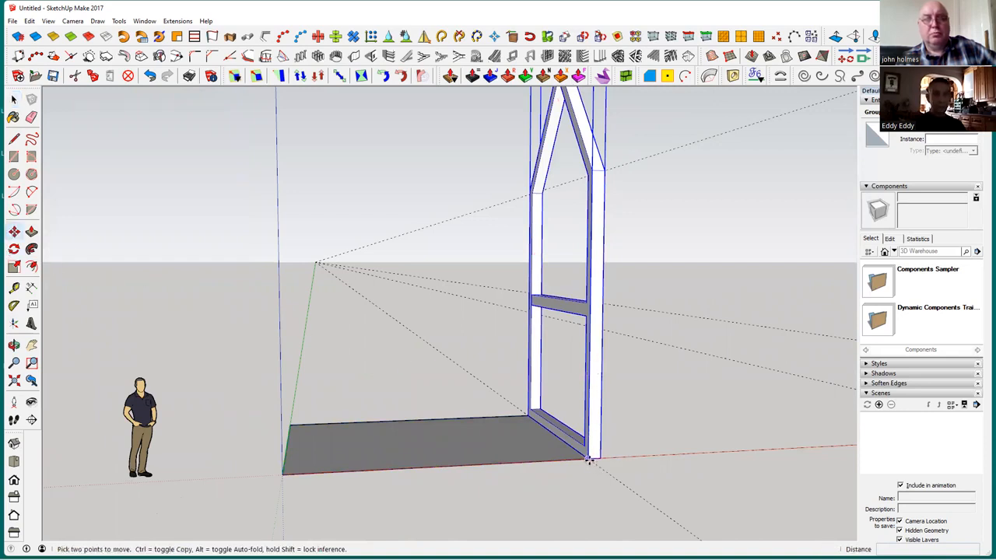
{"action": "scroll", "coordinate": [589, 459], "scroll_direction": "up", "scroll_amount": 3}
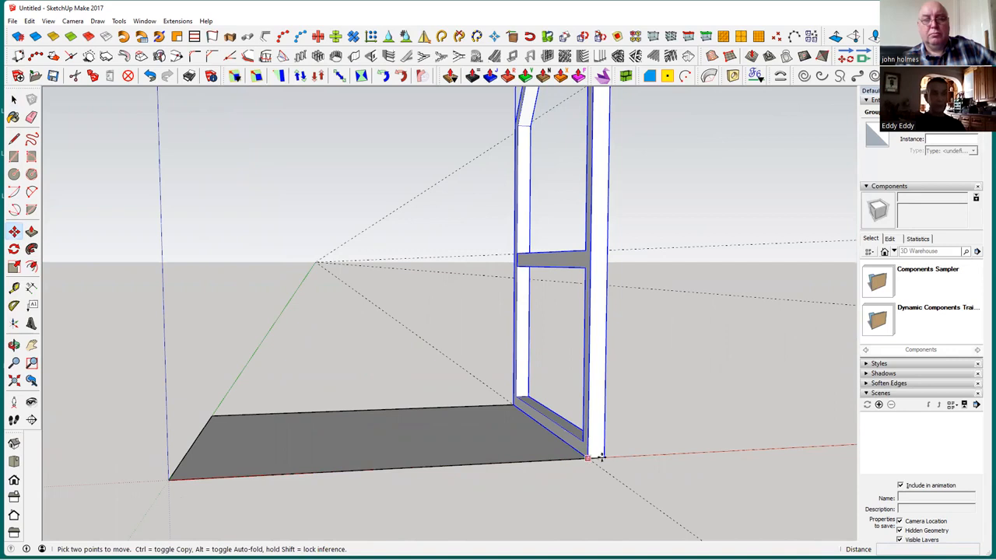
{"action": "left_click", "coordinate": [599, 458]}
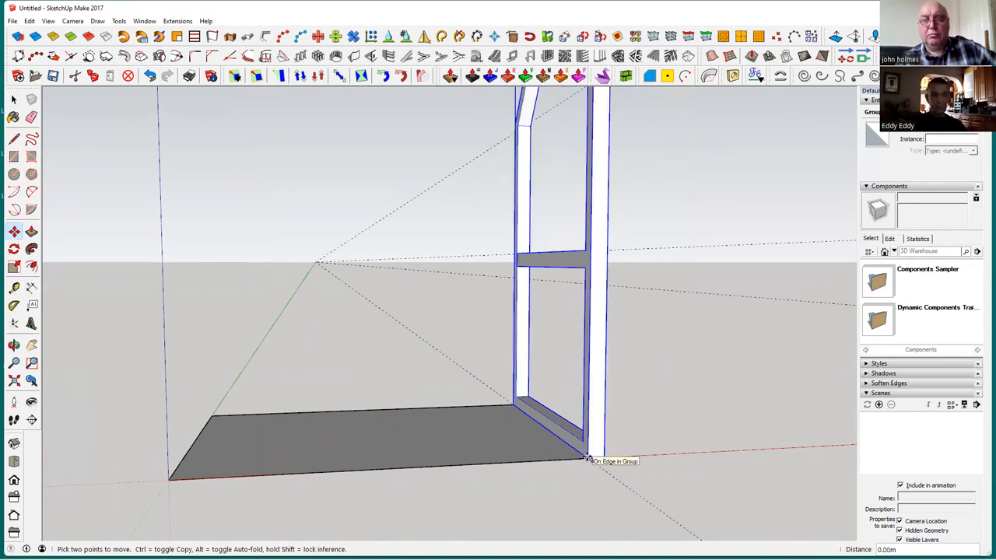
{"action": "key", "text": "ctrl"}
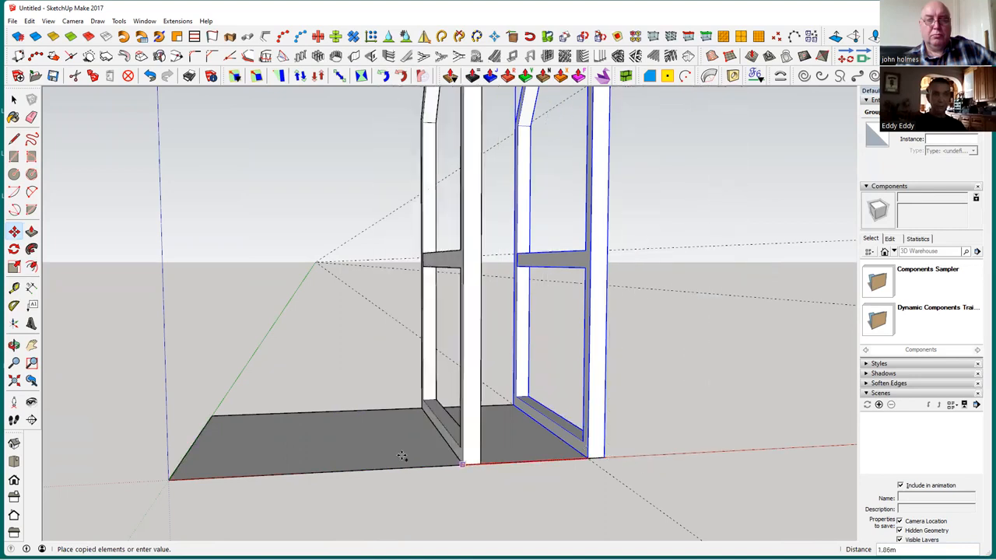
{"action": "middle_click_drag", "start_coordinate": [432, 463], "coordinate": [646, 423]}
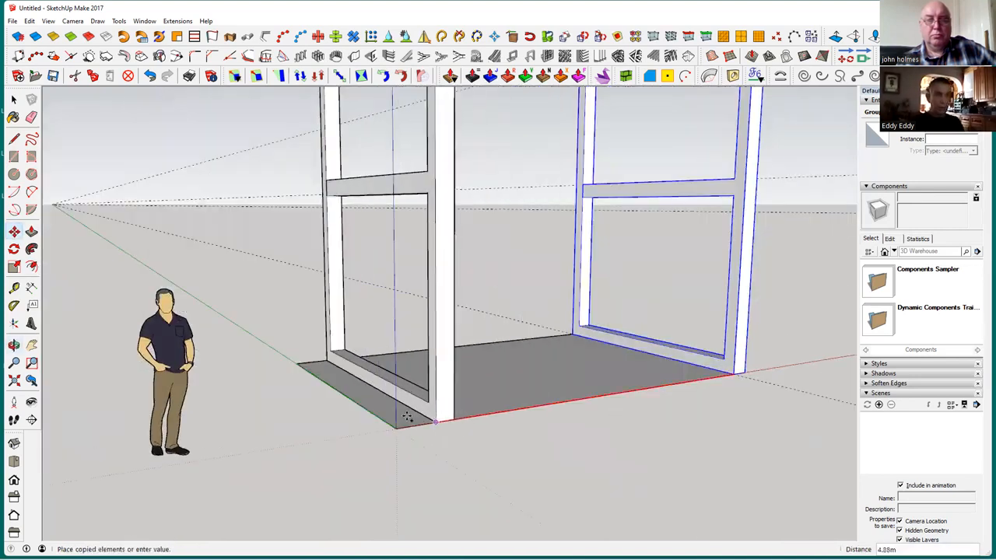
{"action": "left_click", "coordinate": [396, 426]}
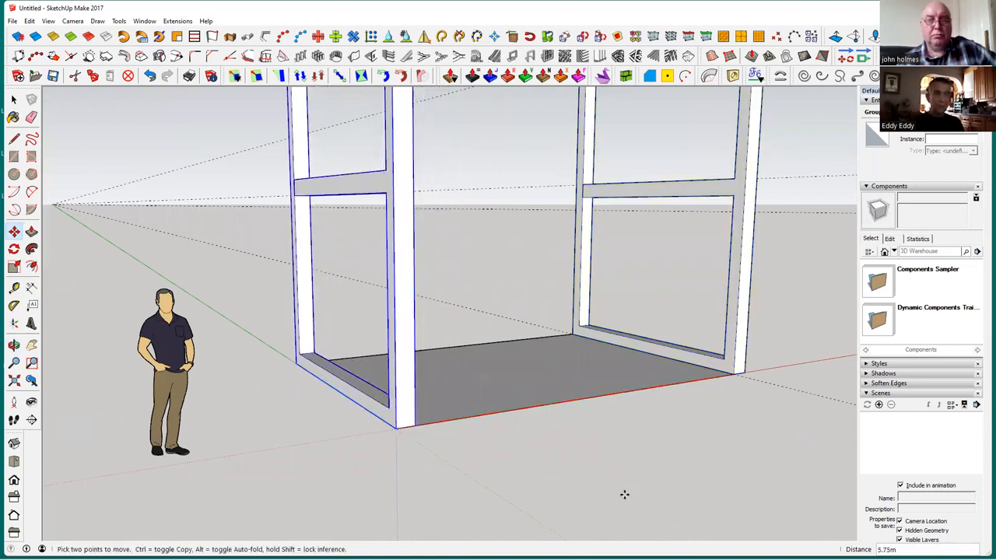
{"action": "middle_click_drag", "start_coordinate": [596, 475], "coordinate": [483, 495]}
{"action": "key", "text": "m"}
{"action": "left_click", "coordinate": [14, 100]}
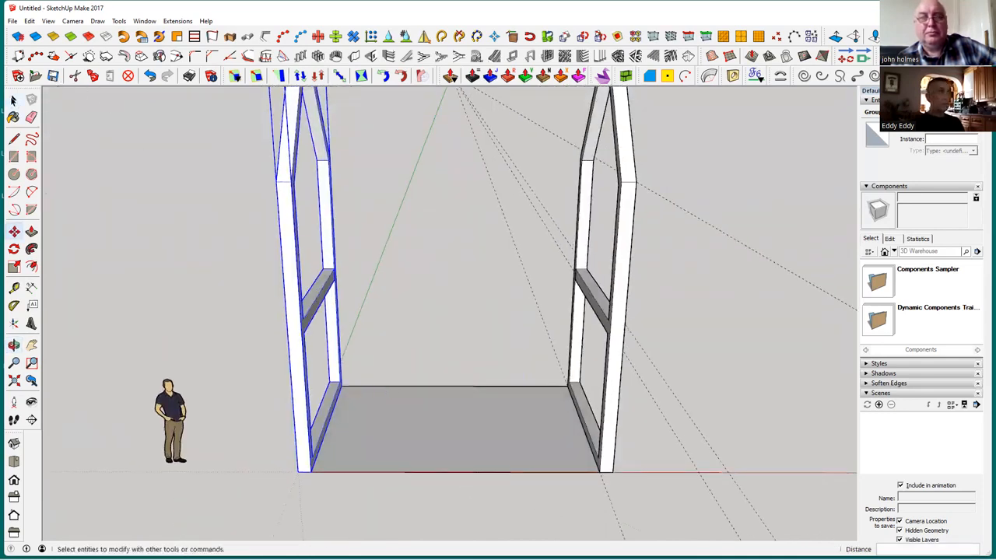
{"action": "left_click", "coordinate": [232, 288]}
{"action": "middle_click_drag", "start_coordinate": [322, 334], "coordinate": [304, 275]}
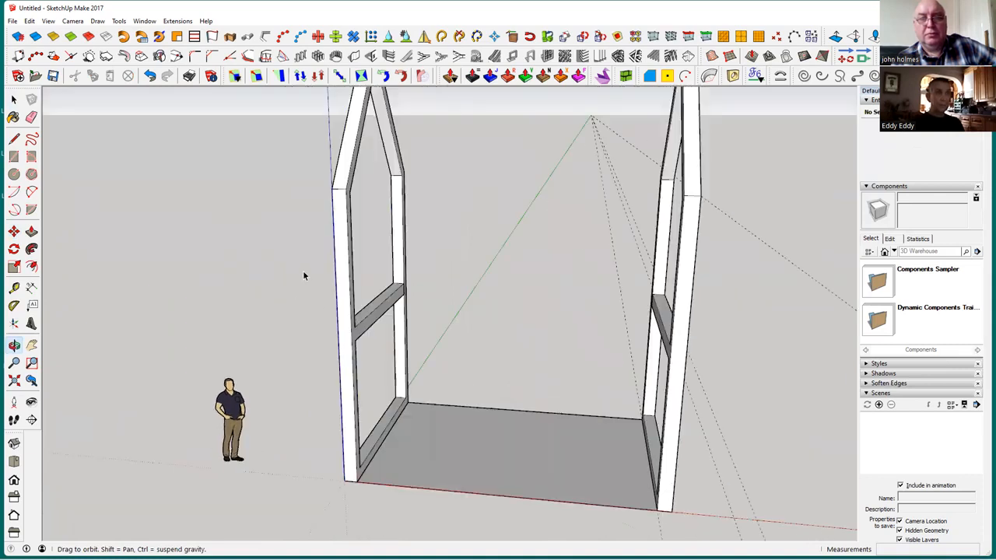
{"action": "scroll", "coordinate": [375, 298], "scroll_direction": "up", "scroll_amount": 2}
{"action": "middle_click_drag", "start_coordinate": [361, 320], "coordinate": [36, 68]}
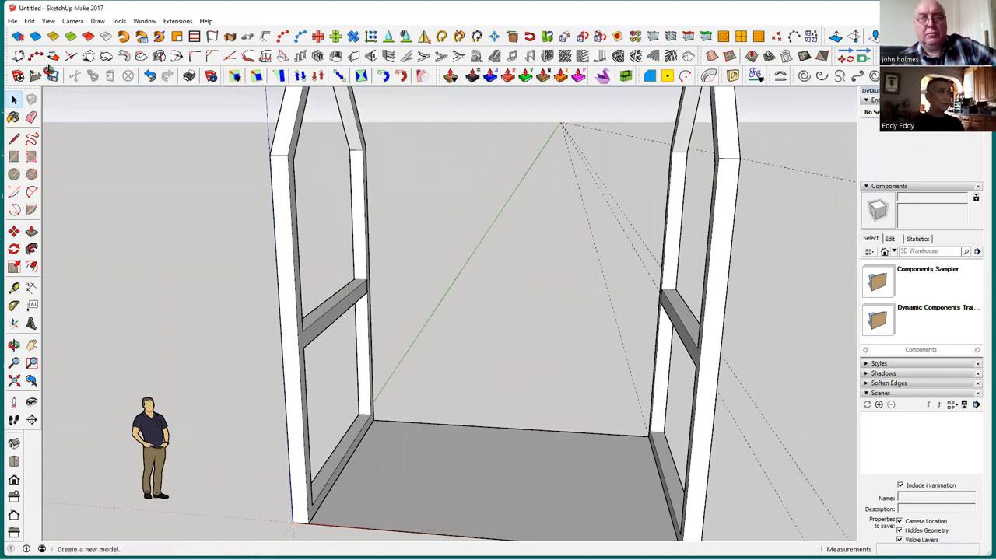
{"action": "left_click", "coordinate": [53, 76]}
{"action": "left_click", "coordinate": [735, 530]}
{"action": "middle_click_drag", "start_coordinate": [245, 253], "coordinate": [49, 147]}
Draw a vertical rectangle between the two gable frames, from one frame's inner eaves corner to the other frame's inner base corner
{"action": "left_click", "coordinate": [19, 157]}
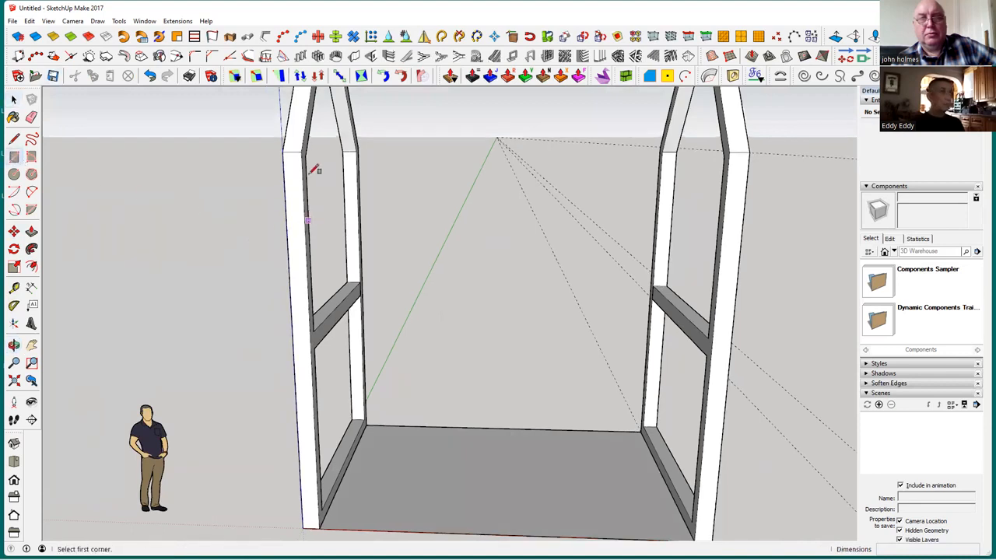
{"action": "left_click", "coordinate": [304, 149]}
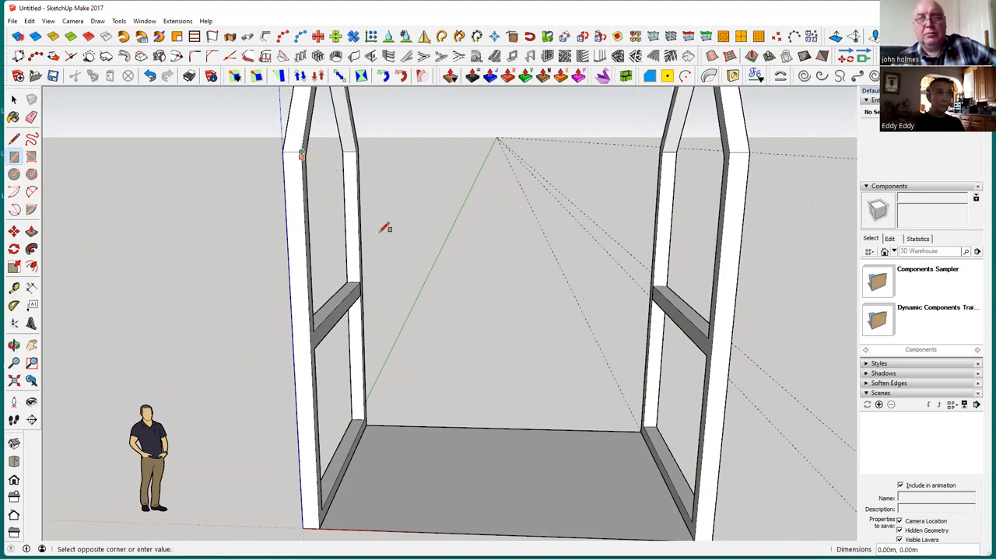
{"action": "middle_click_drag", "start_coordinate": [573, 409], "coordinate": [497, 286], "text": "shift"}
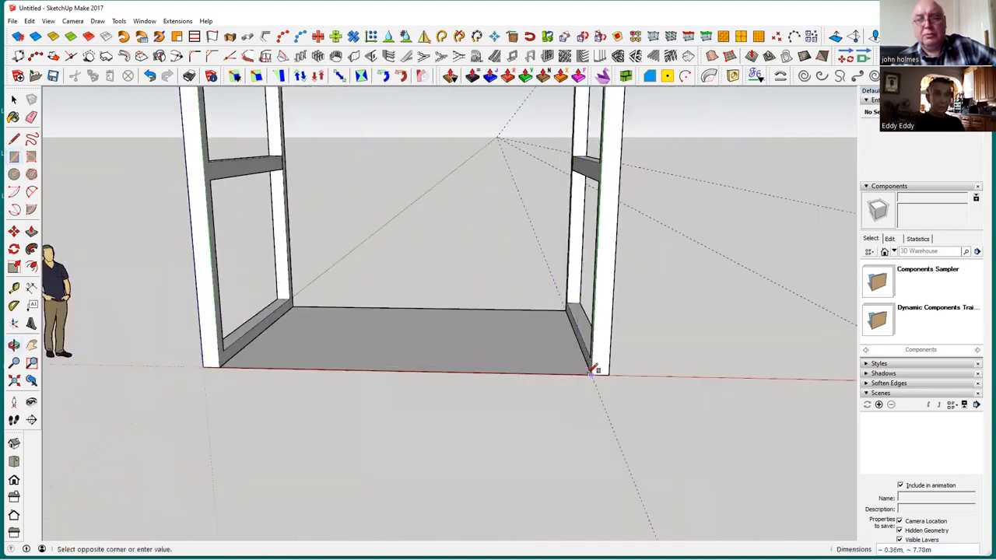
{"action": "left_click", "coordinate": [593, 375]}
{"action": "middle_click_drag", "start_coordinate": [449, 311], "coordinate": [558, 455]}
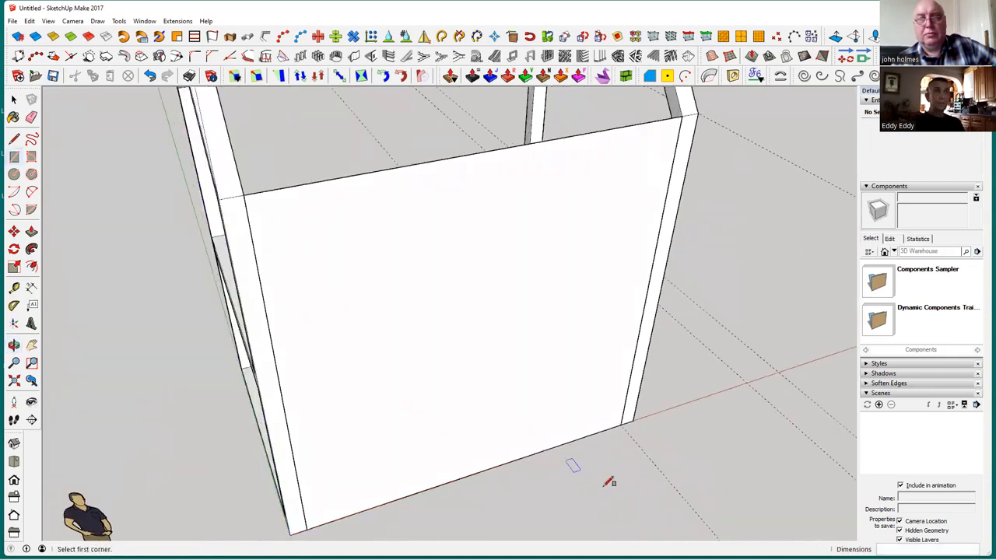
Extrude the side rectangle inward by 0.2 m, matching the inner edge of the frame's upright
{"action": "left_click", "coordinate": [31, 232]}
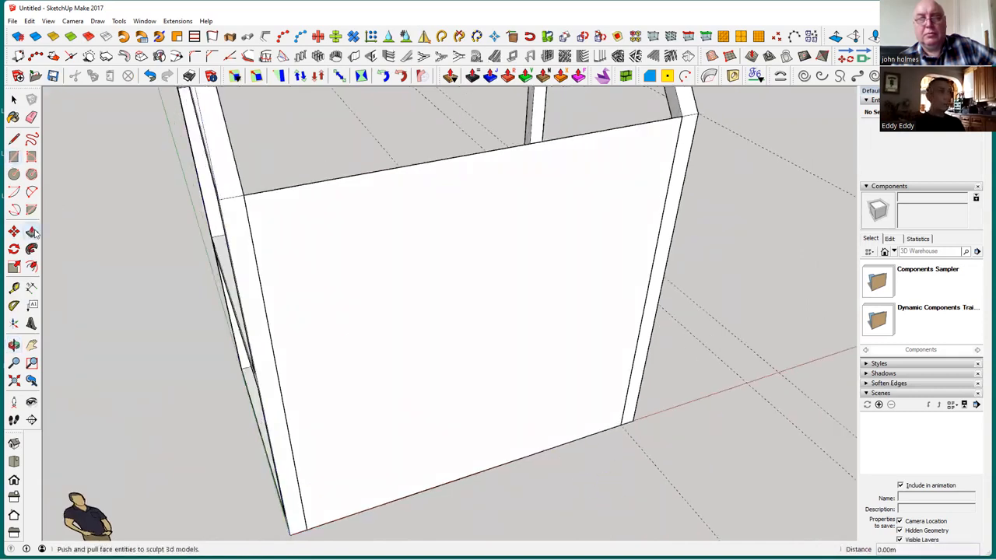
{"action": "middle_click_drag", "start_coordinate": [306, 324], "coordinate": [526, 327]}
{"action": "left_click_drag", "start_coordinate": [526, 327], "coordinate": [482, 282]}
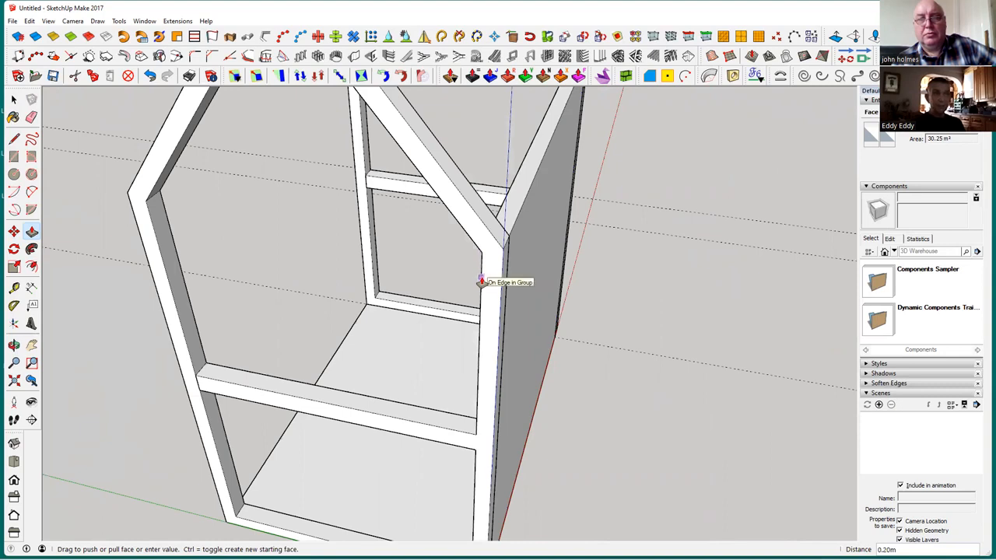
{"action": "left_click_drag", "start_coordinate": [483, 282], "coordinate": [483, 282]}
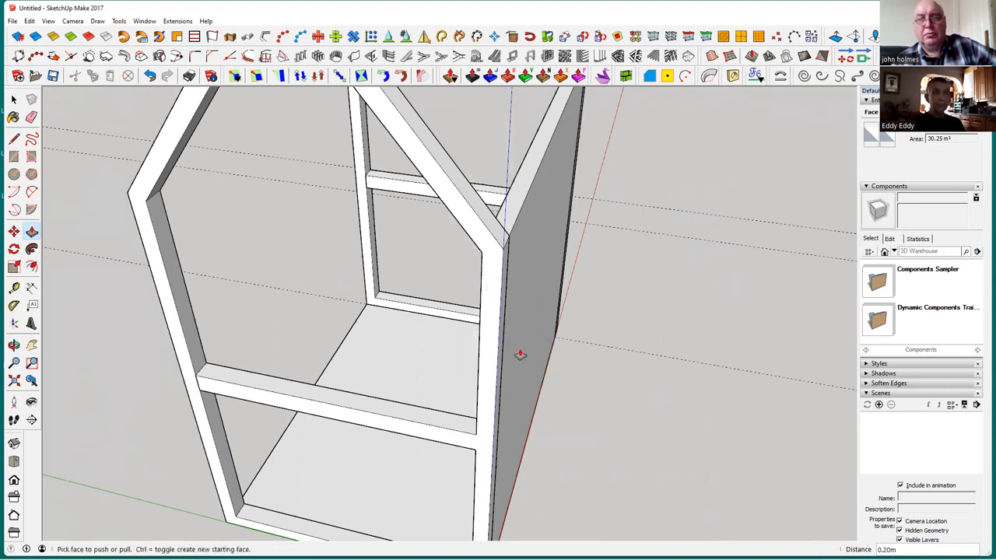
{"action": "mouse_move", "coordinate": [536, 392]}
{"action": "middle_mouse_down"}
{"action": "mouse_move", "coordinate": [542, 519]}
{"action": "mouse_move", "coordinate": [599, 536]}
{"action": "mouse_move", "coordinate": [542, 473]}
{"action": "mouse_move", "coordinate": [549, 124]}
{"action": "mouse_move", "coordinate": [474, 133]}
{"action": "mouse_move", "coordinate": [513, 360]}
{"action": "mouse_move", "coordinate": [549, 391]}
{"action": "mouse_move", "coordinate": [537, 416]}
{"action": "middle_mouse_up"}
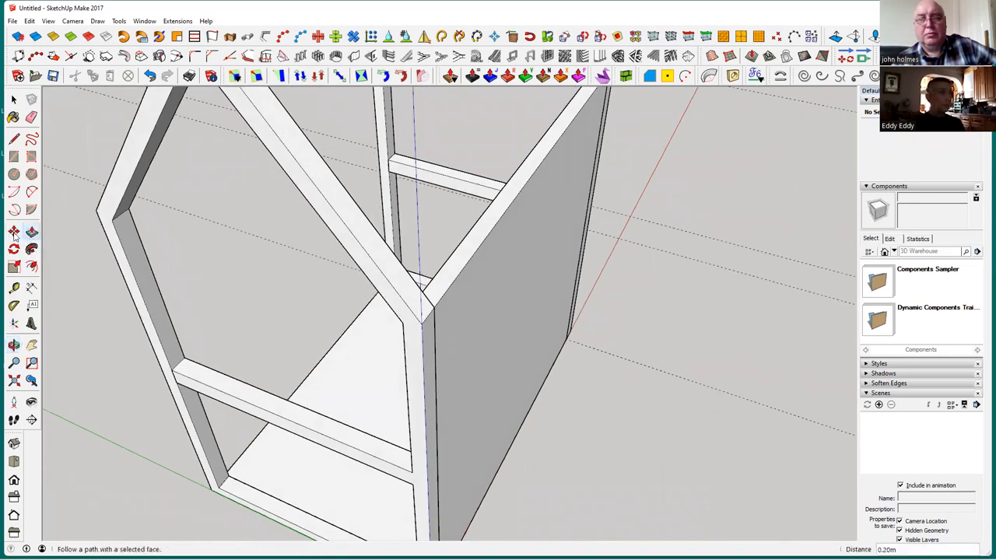
{"action": "left_click", "coordinate": [14, 232]}
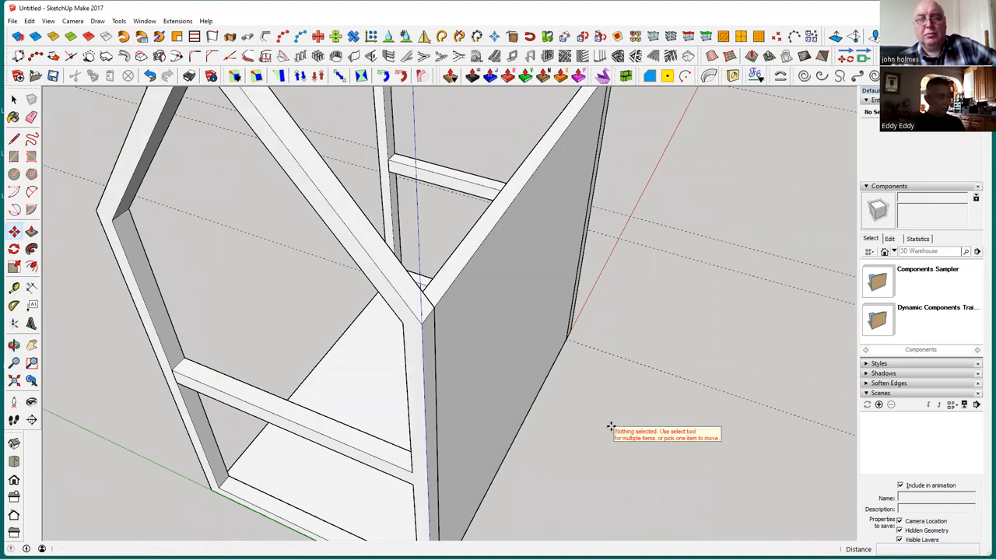
{"action": "key", "text": "space"}
{"action": "left_click", "coordinate": [508, 282]}
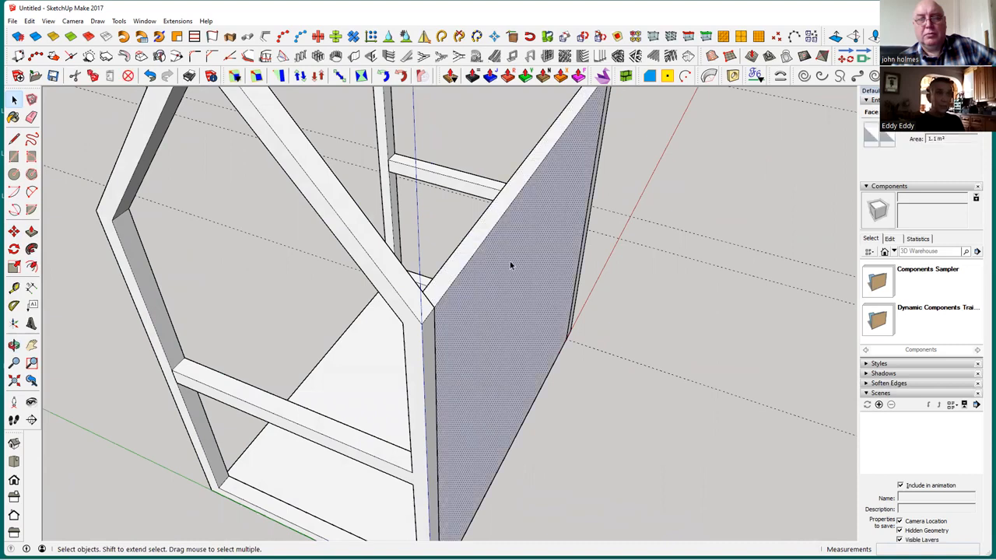
Move the side wall's inner top edge up 0.25 m so the wall top slopes in line with the gable frame's rafter
{"action": "middle_click_drag", "start_coordinate": [455, 255], "coordinate": [448, 277]}
{"action": "scroll", "coordinate": [439, 262], "scroll_direction": "up", "scroll_amount": 1}
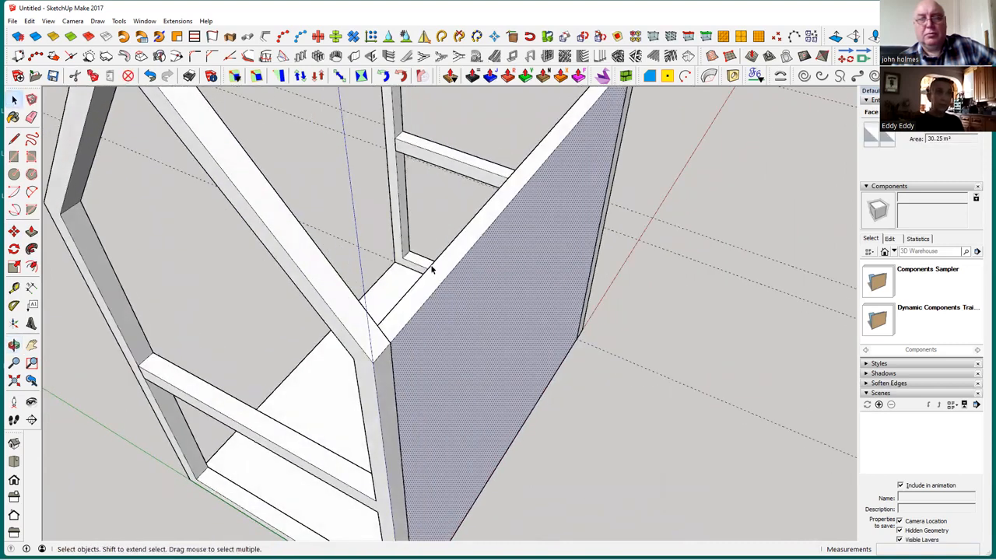
{"action": "left_click", "coordinate": [434, 266]}
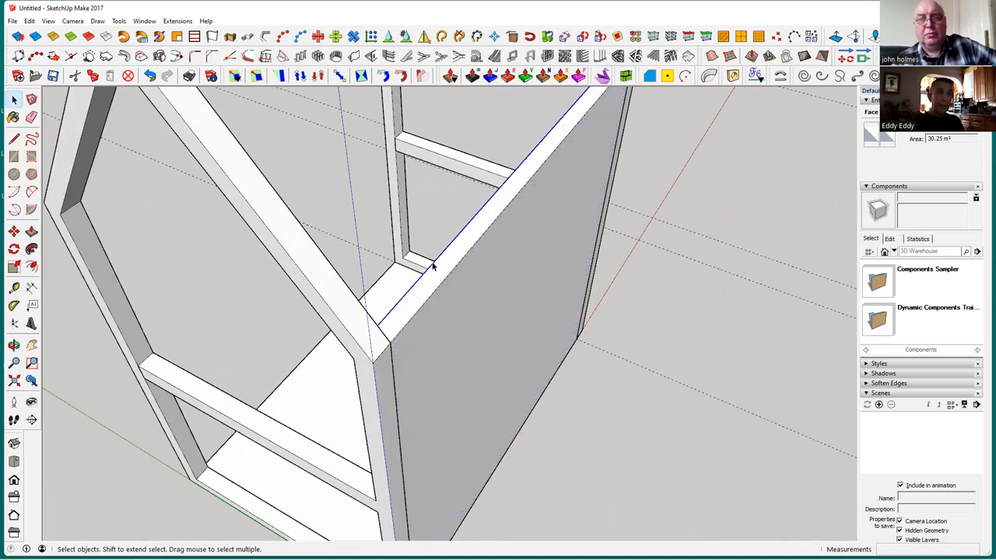
{"action": "scroll", "coordinate": [433, 263], "scroll_direction": "up", "scroll_amount": 1}
{"action": "middle_click_drag", "start_coordinate": [434, 263], "coordinate": [199, 192]}
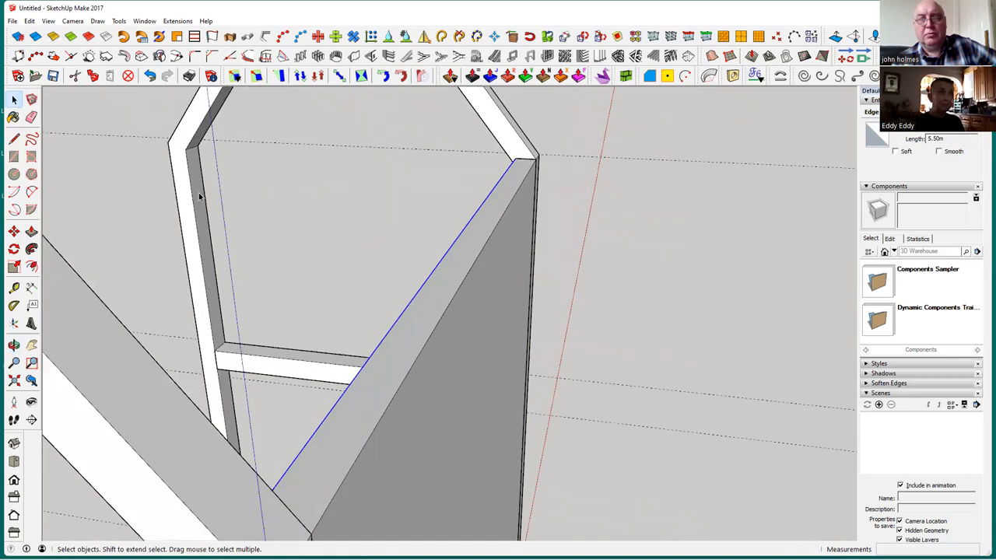
{"action": "left_click", "coordinate": [13, 231]}
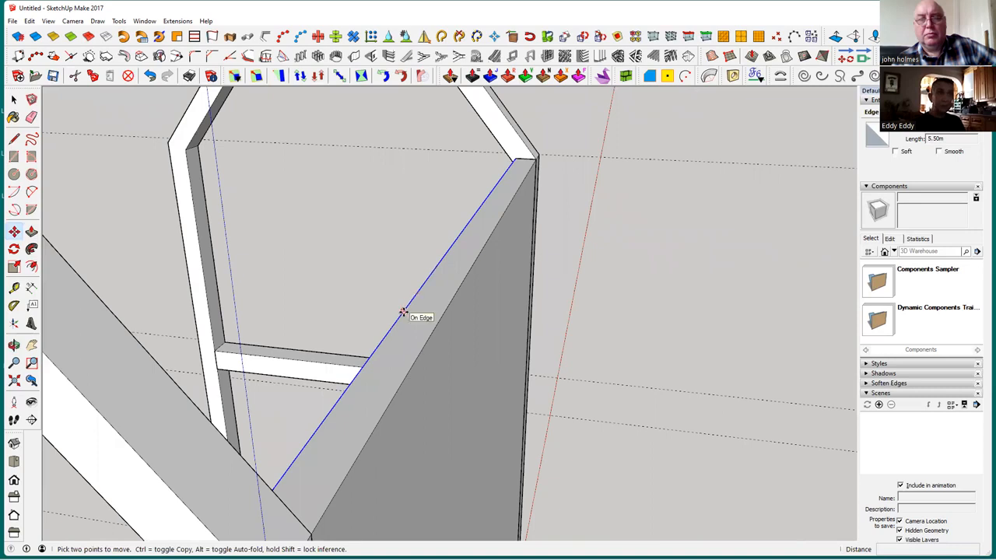
{"action": "middle_click_drag", "start_coordinate": [311, 440], "coordinate": [363, 330]}
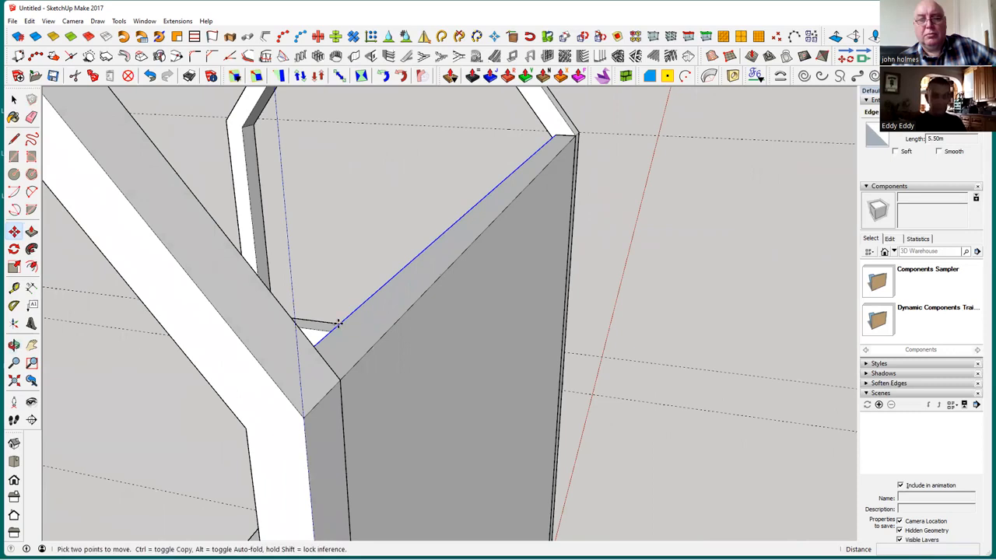
{"action": "left_click", "coordinate": [338, 324]}
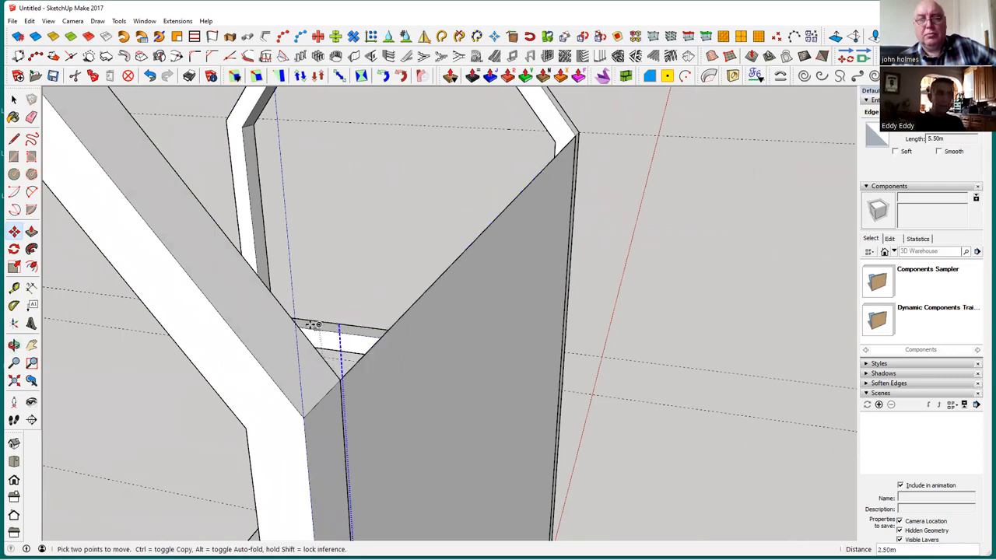
{"action": "left_click", "coordinate": [272, 298]}
{"action": "key", "text": "space"}
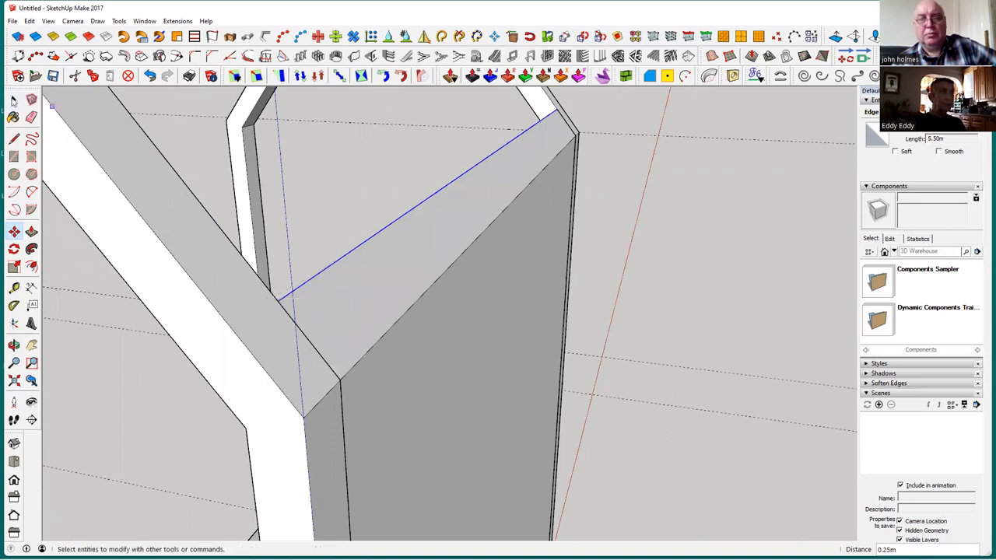
{"action": "middle_click_drag", "start_coordinate": [397, 323], "coordinate": [277, 298]}
{"action": "middle_click_drag", "start_coordinate": [372, 287], "coordinate": [349, 327]}
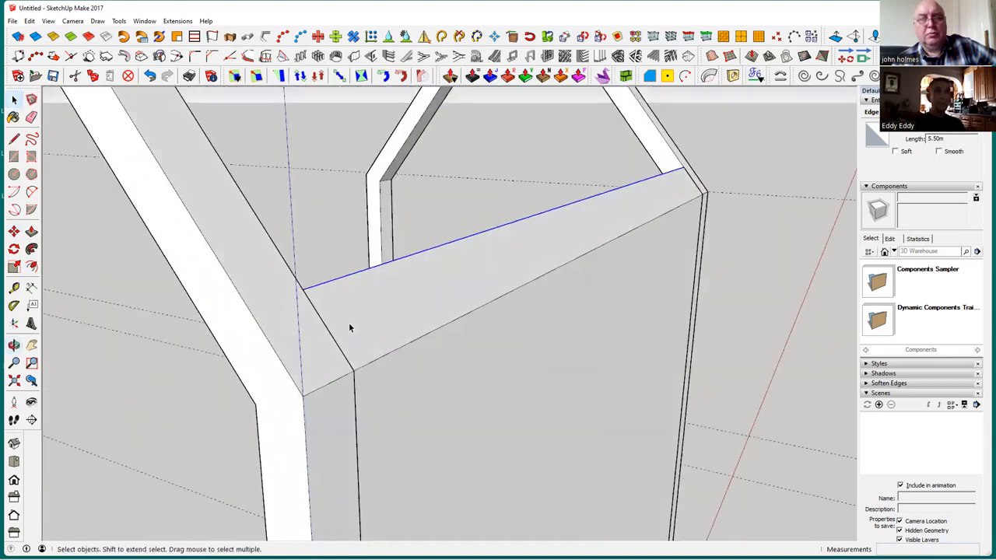
{"action": "scroll", "coordinate": [348, 322], "scroll_direction": "down", "scroll_amount": 5}
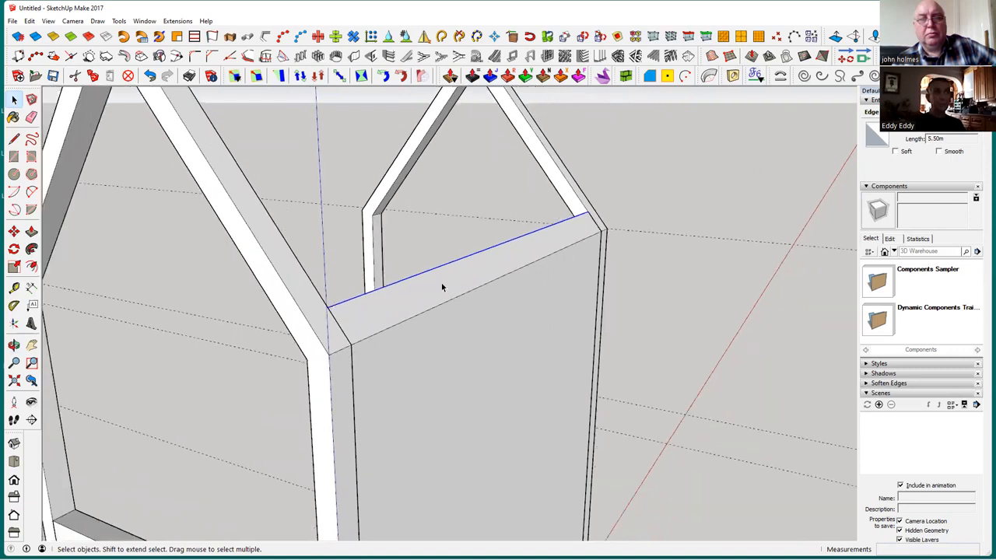
{"action": "left_click", "coordinate": [626, 365]}
Measure the width of the gable frame's upright beside the side wall
{"action": "middle_click_drag", "start_coordinate": [558, 335], "coordinate": [233, 296]}
{"action": "scroll", "coordinate": [503, 380], "scroll_direction": "down", "scroll_amount": 2}
{"action": "scroll", "coordinate": [370, 335], "scroll_direction": "up", "scroll_amount": 2}
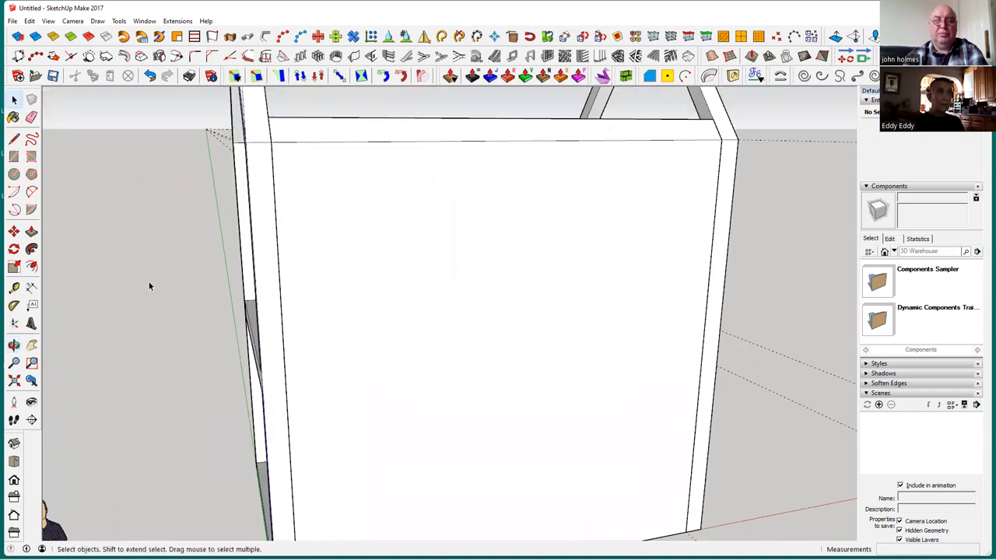
{"action": "left_click", "coordinate": [15, 289]}
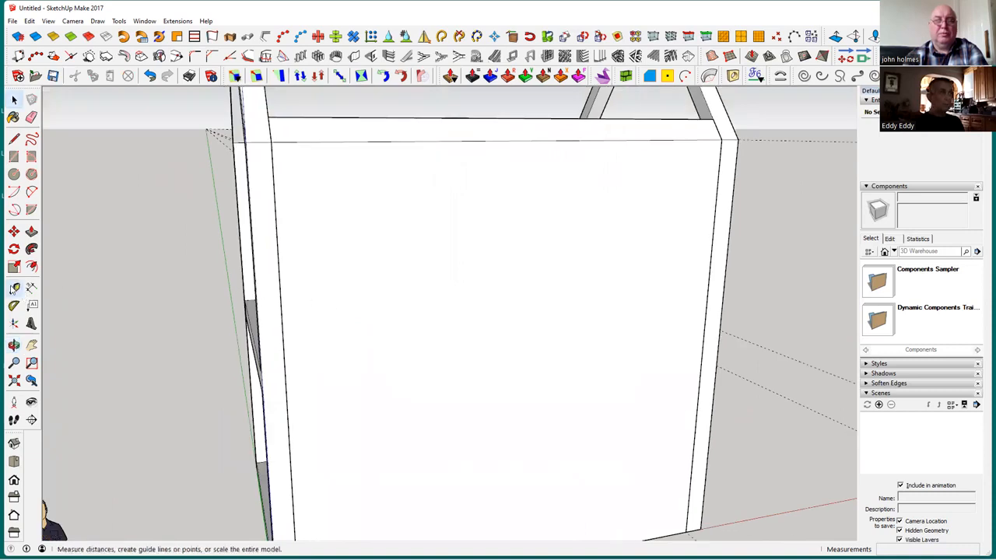
{"action": "left_click", "coordinate": [256, 277]}
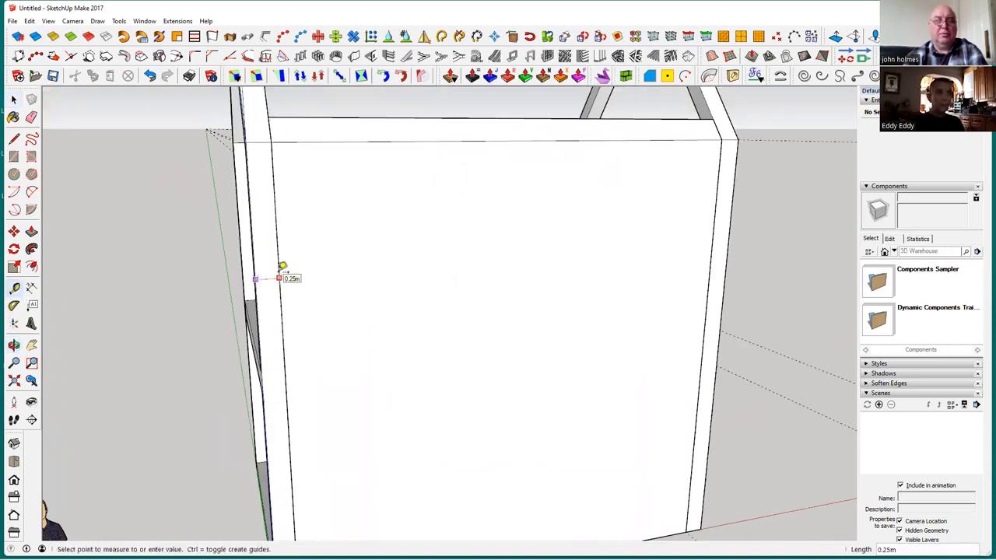
{"action": "left_click", "coordinate": [283, 266]}
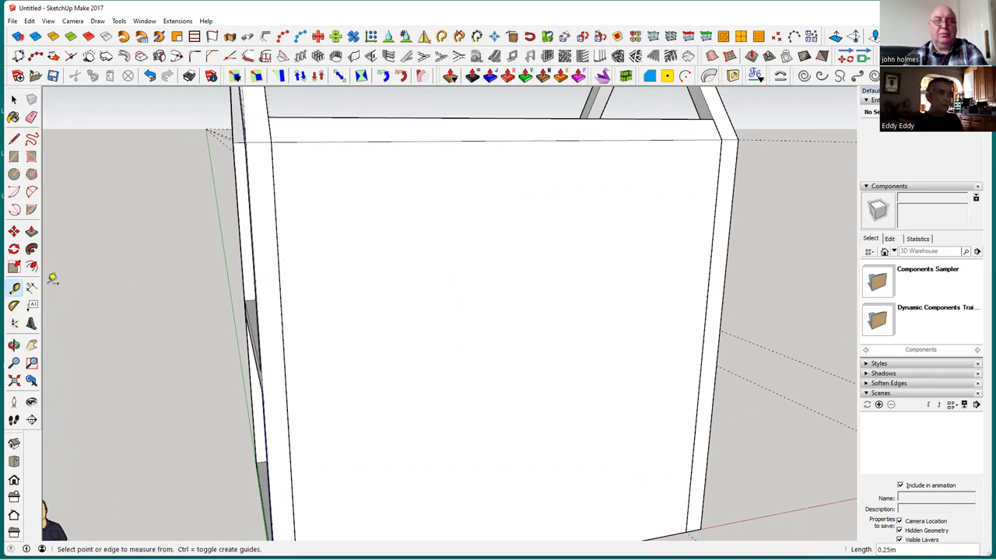
{"action": "key", "text": "space"}
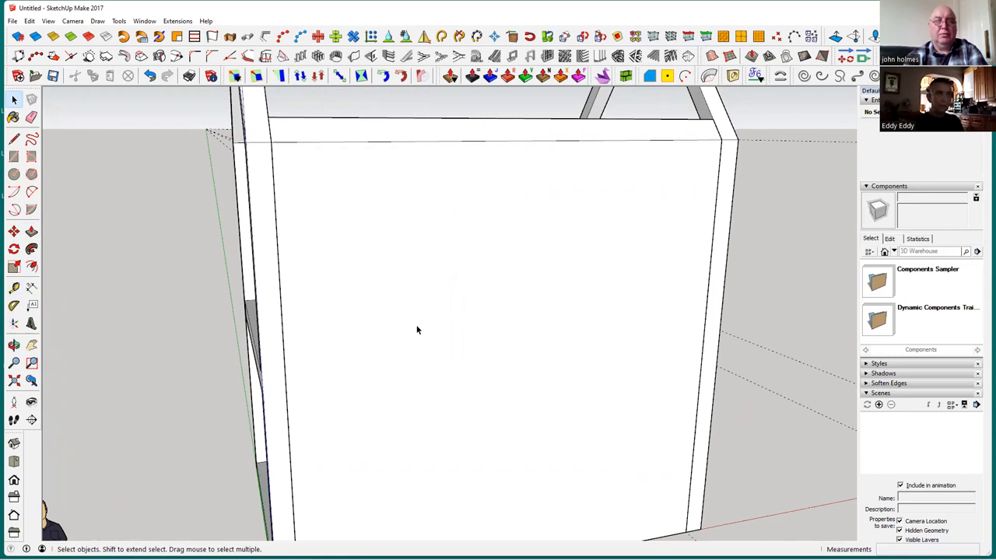
Try to offset the outline of the side wall's outer face inward by 2.5 m, and undo it
{"action": "left_click", "coordinate": [417, 330]}
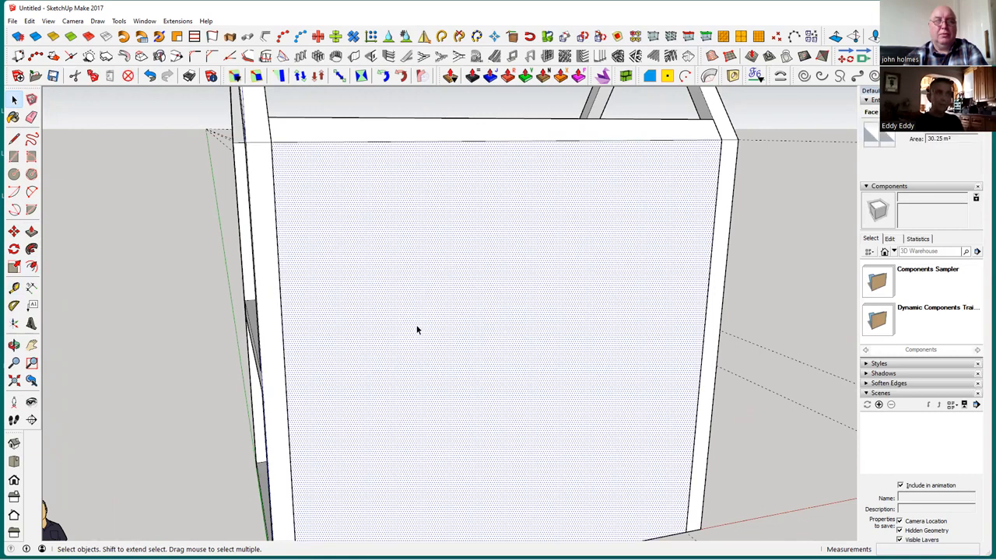
{"action": "left_click", "coordinate": [32, 267]}
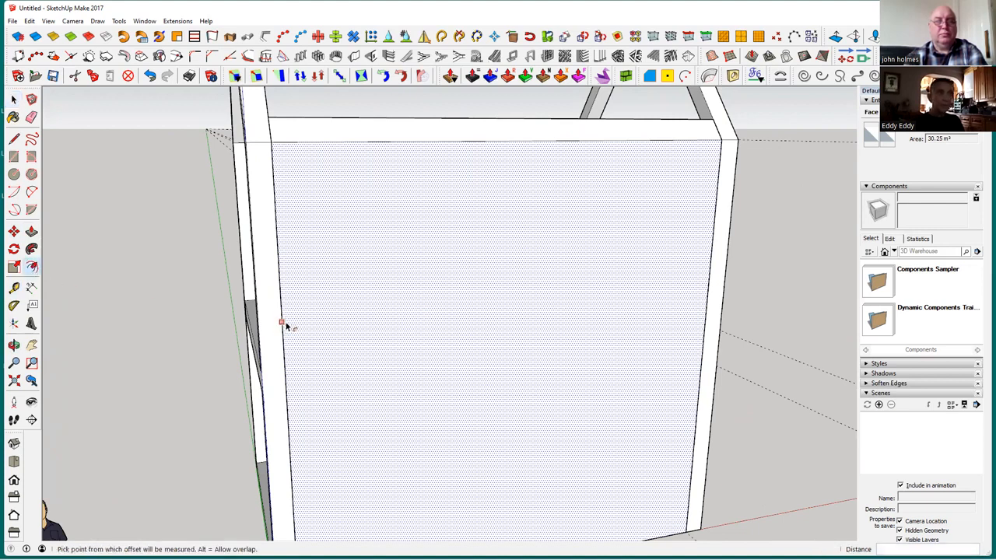
{"action": "left_click", "coordinate": [286, 325]}
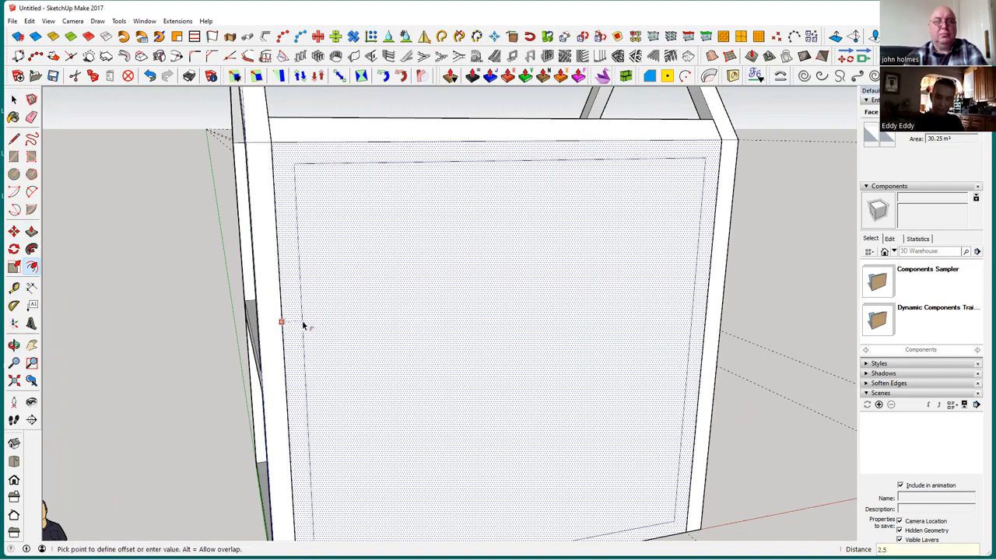
{"action": "key", "text": "Return"}
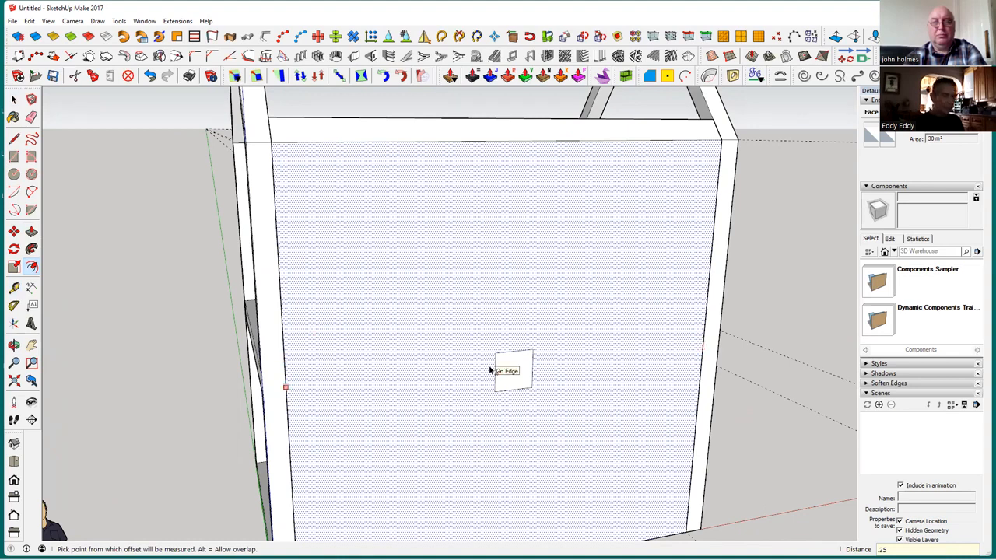
{"action": "key", "text": "ctrl+z"}
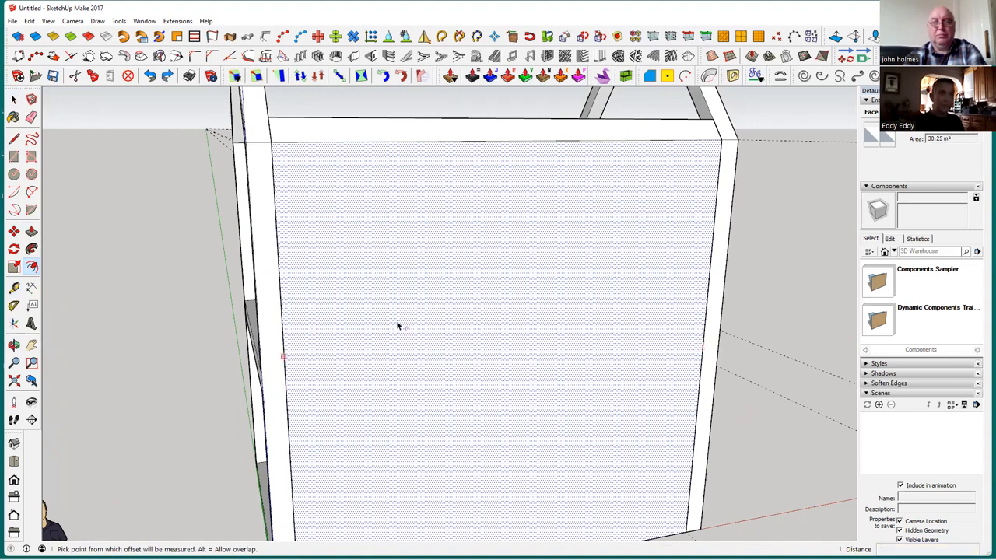
Offset the outline of the side wall's outer face inward by 0.25 m
{"action": "left_click", "coordinate": [301, 331]}
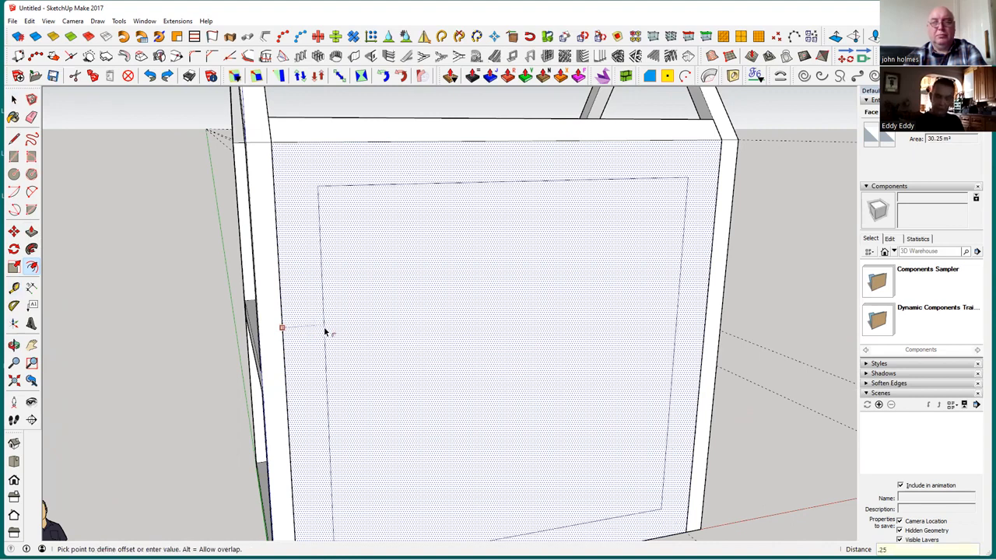
{"action": "type", "text": ".25"}
{"action": "key", "text": "Return"}
Push the inner rectangle of the side wall through its 0.2 m thickness to cut an opening
{"action": "left_click", "coordinate": [14, 100]}
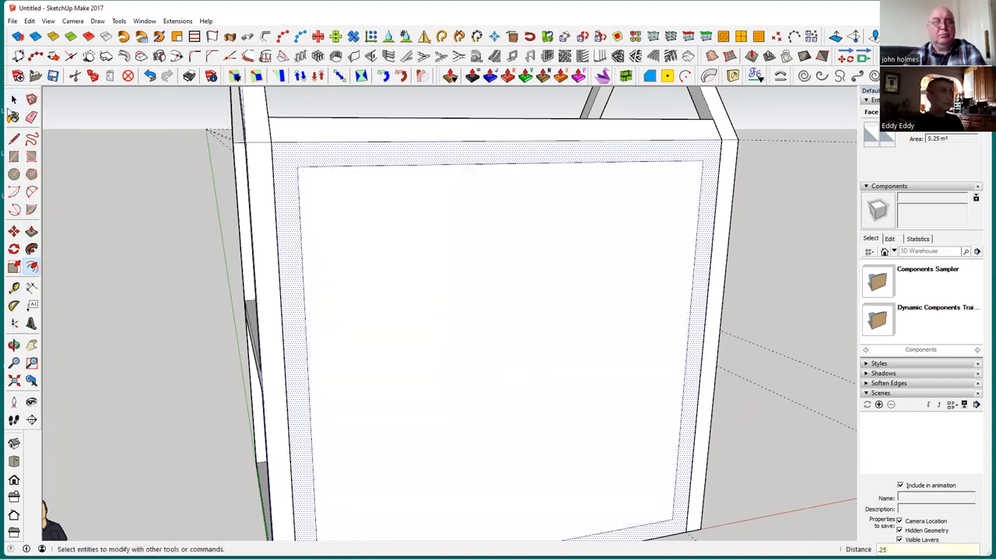
{"action": "left_click", "coordinate": [426, 328]}
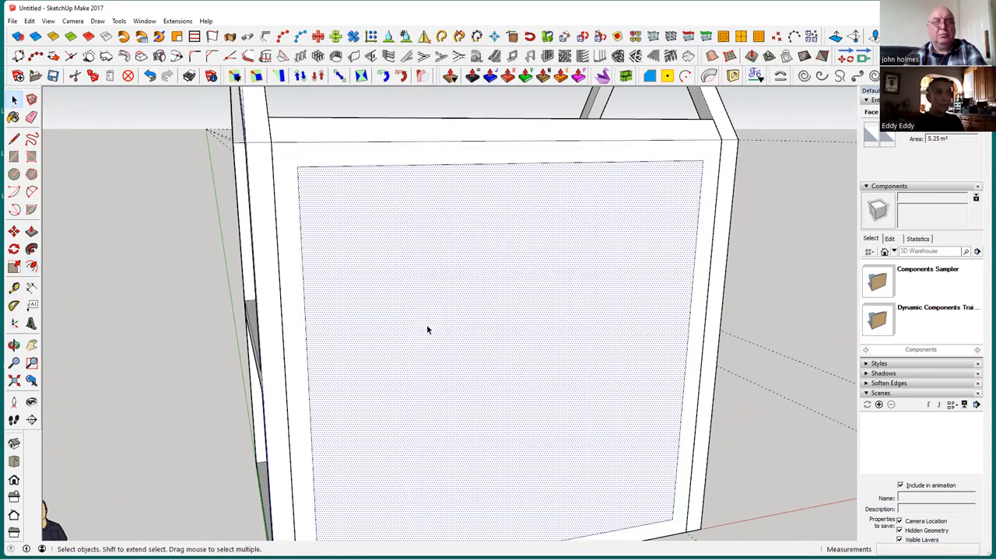
{"action": "middle_click_drag", "start_coordinate": [422, 428], "coordinate": [417, 388]}
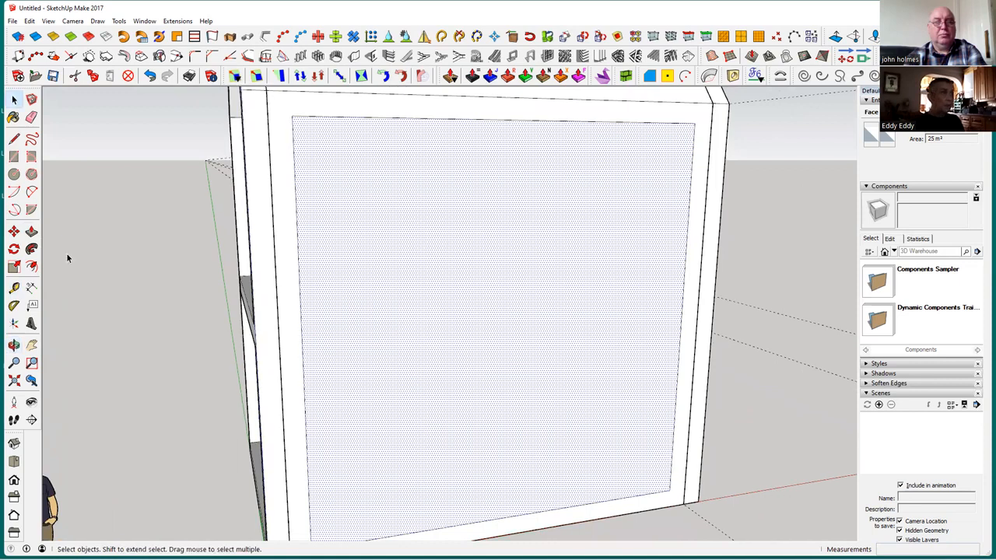
{"action": "left_click", "coordinate": [31, 231]}
{"action": "left_click_drag", "start_coordinate": [317, 289], "coordinate": [361, 302]}
{"action": "middle_click_drag", "start_coordinate": [361, 302], "coordinate": [433, 300]}
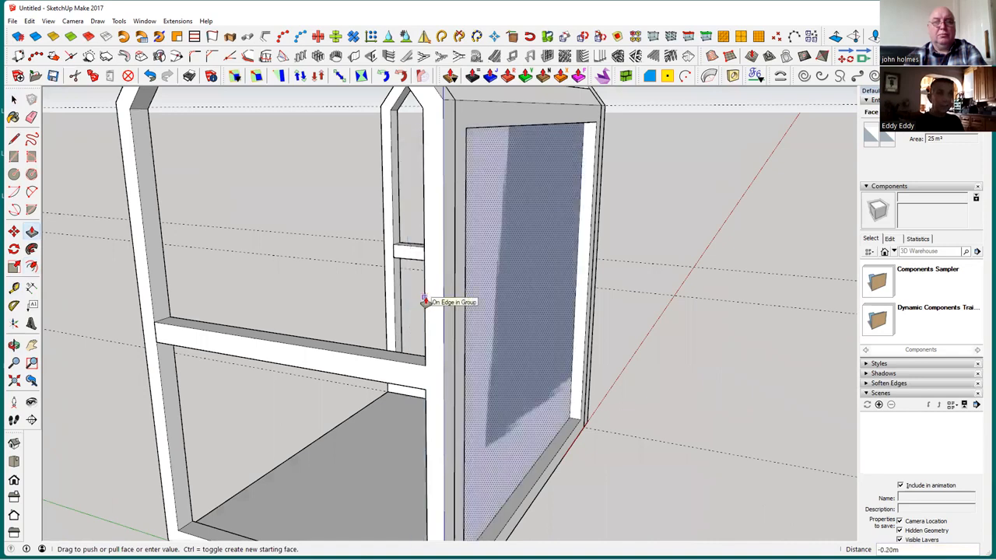
{"action": "left_click", "coordinate": [429, 300]}
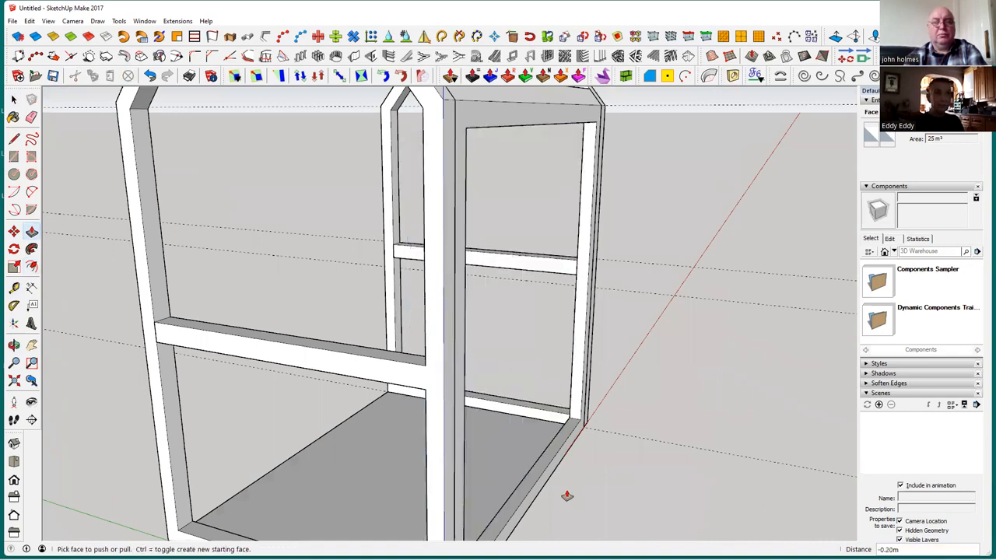
Push the upper face of the side opening's bottom rail down 0.25 m to floor level
{"action": "middle_click_drag", "start_coordinate": [565, 491], "coordinate": [401, 423]}
{"action": "scroll", "coordinate": [435, 440], "scroll_direction": "up", "scroll_amount": 2}
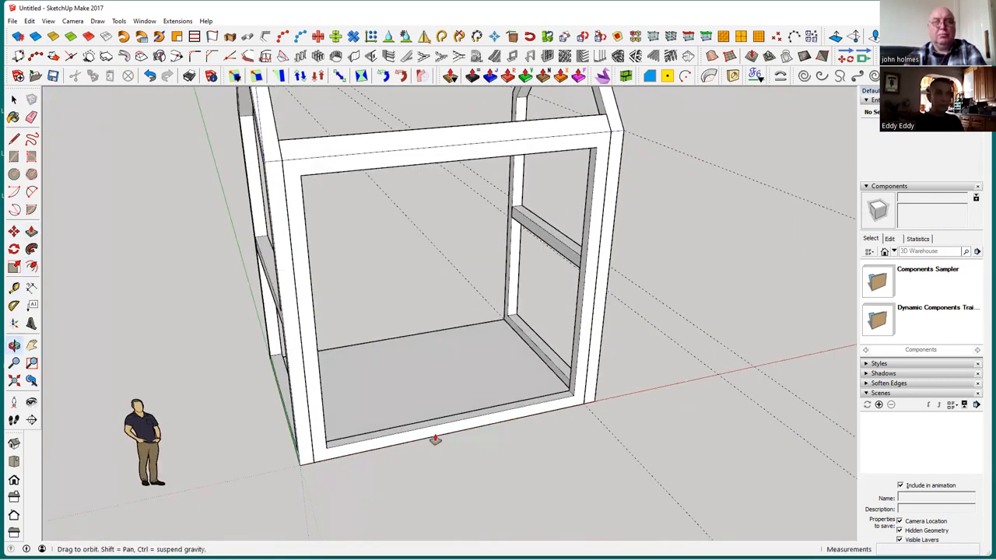
{"action": "scroll", "coordinate": [434, 440], "scroll_direction": "up", "scroll_amount": 2}
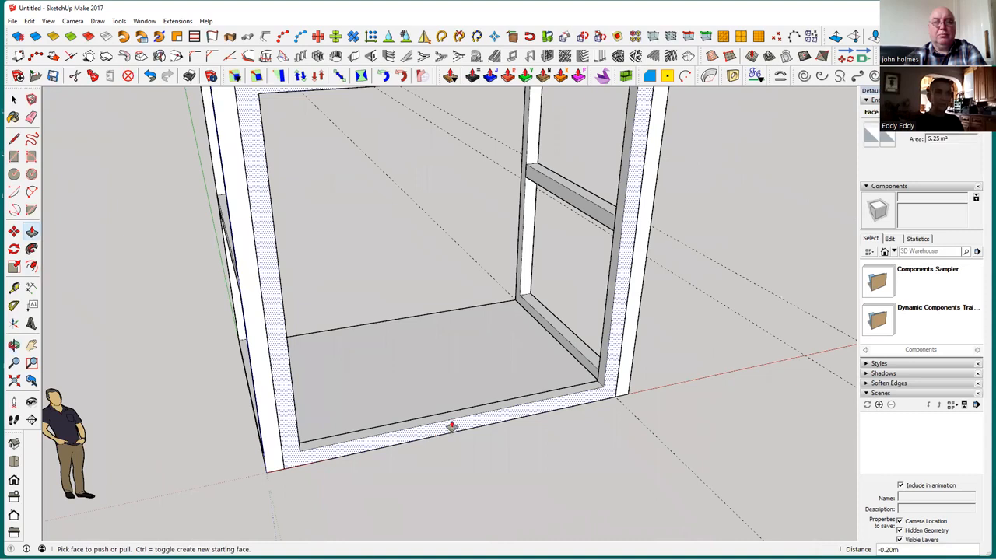
{"action": "scroll", "coordinate": [454, 418], "scroll_direction": "up", "scroll_amount": 1}
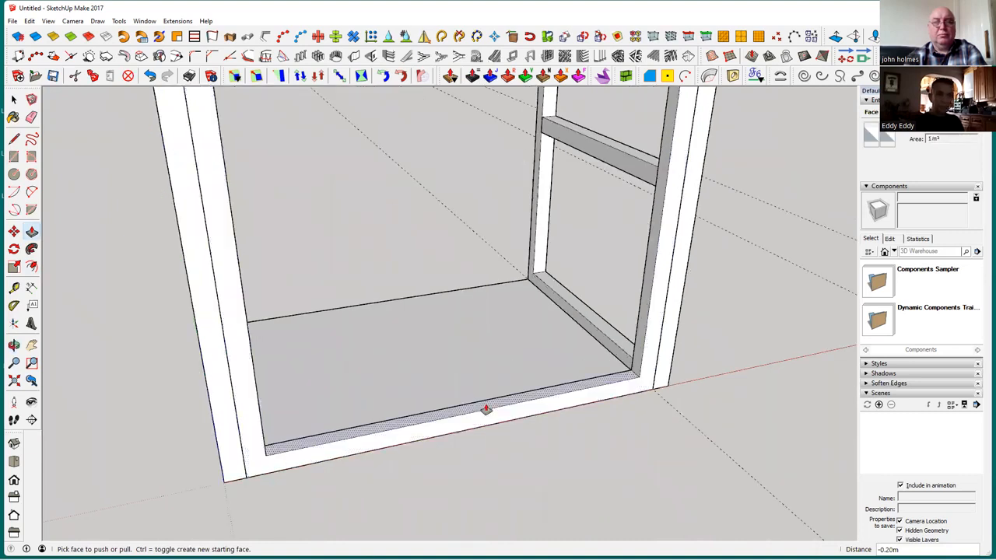
{"action": "scroll", "coordinate": [504, 404], "scroll_direction": "up", "scroll_amount": 2}
{"action": "middle_click_drag", "start_coordinate": [511, 406], "coordinate": [514, 422]}
{"action": "left_click", "coordinate": [518, 429]}
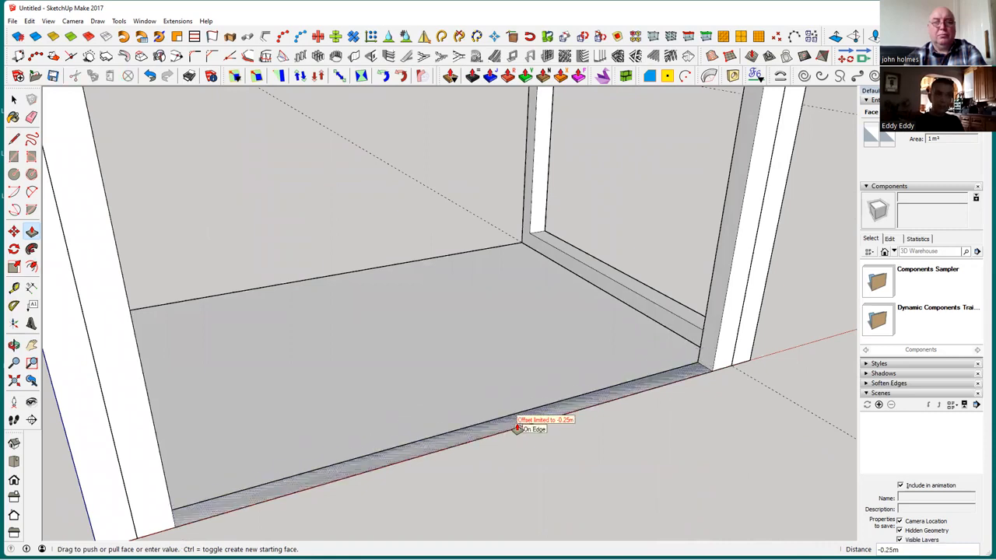
{"action": "left_click", "coordinate": [555, 445]}
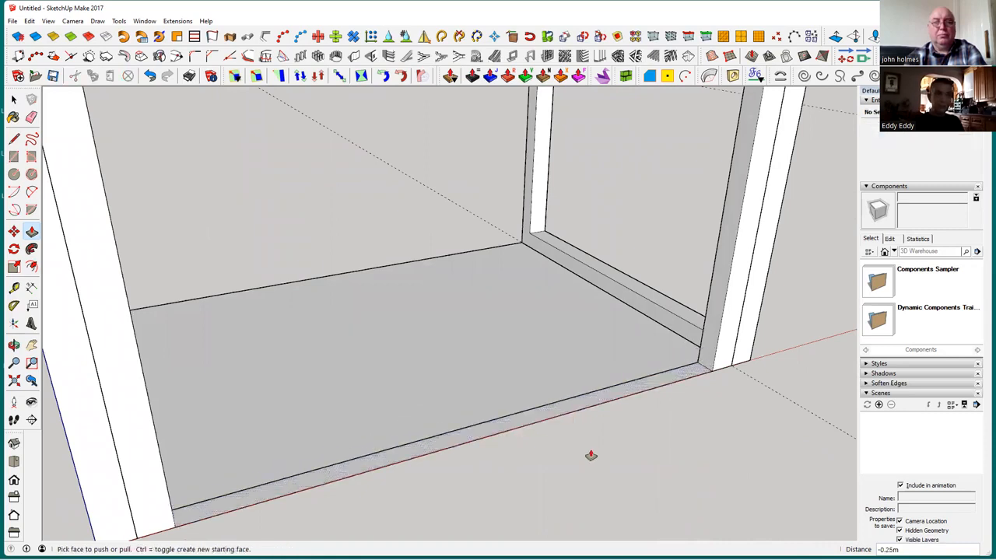
Delete the leftover inner edge of the removed bottom rail from the floor
{"action": "scroll", "coordinate": [590, 455], "scroll_direction": "down", "scroll_amount": 1}
{"action": "key", "text": "space"}
{"action": "left_click", "coordinate": [550, 413]}
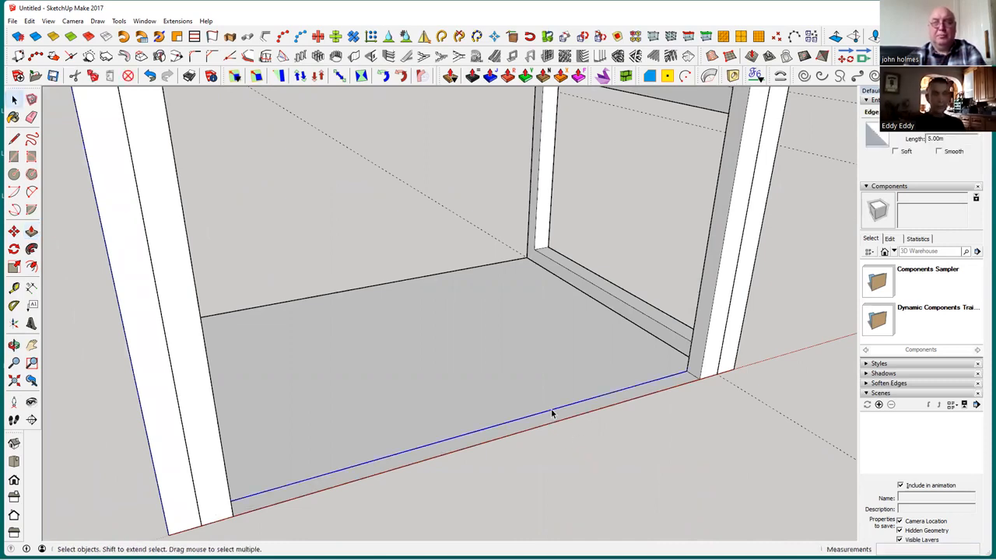
{"action": "left_click", "coordinate": [552, 414]}
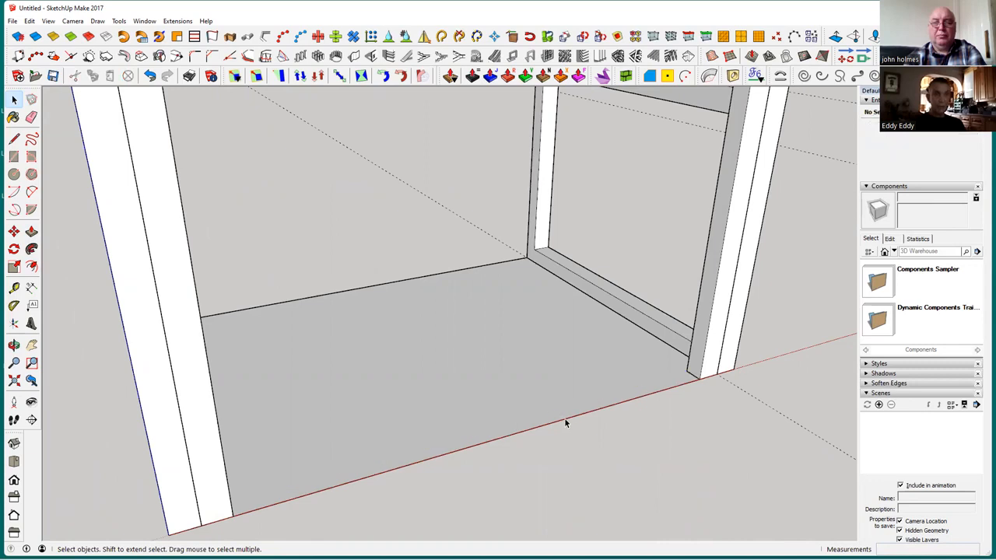
Select all the connected geometry of the 0.2 m thick side frame and make it a group
{"action": "left_click", "coordinate": [566, 422]}
{"action": "left_click", "coordinate": [567, 423]}
{"action": "mouse_move", "coordinate": [563, 450]}
{"action": "middle_mouse_down"}
{"action": "mouse_move", "coordinate": [600, 428]}
{"action": "mouse_move", "coordinate": [624, 460]}
{"action": "mouse_move", "coordinate": [393, 373]}
{"action": "middle_mouse_up"}
{"action": "left_click", "coordinate": [393, 373]}
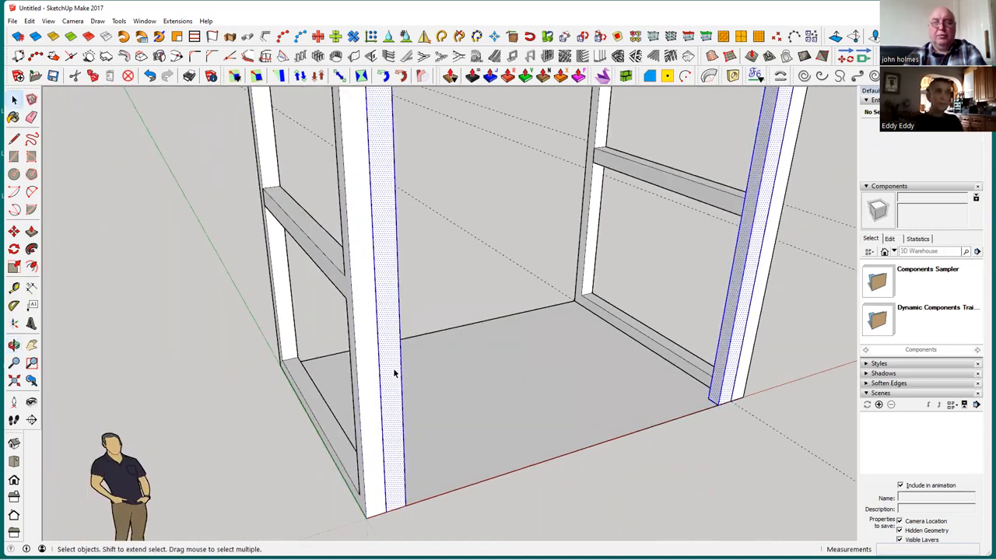
{"action": "scroll", "coordinate": [393, 374], "scroll_direction": "down", "scroll_amount": 5}
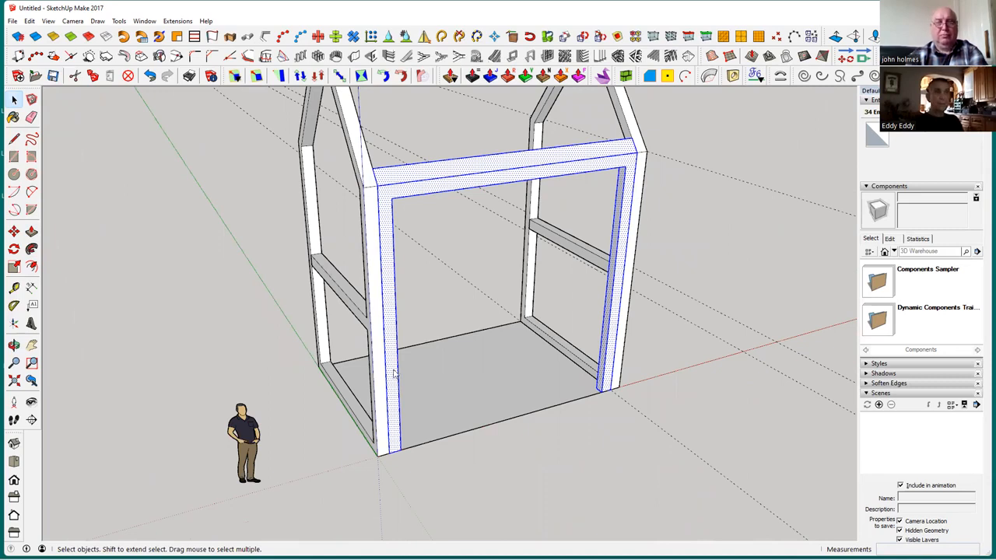
{"action": "right_click", "coordinate": [394, 373]}
{"action": "left_click", "coordinate": [447, 163]}
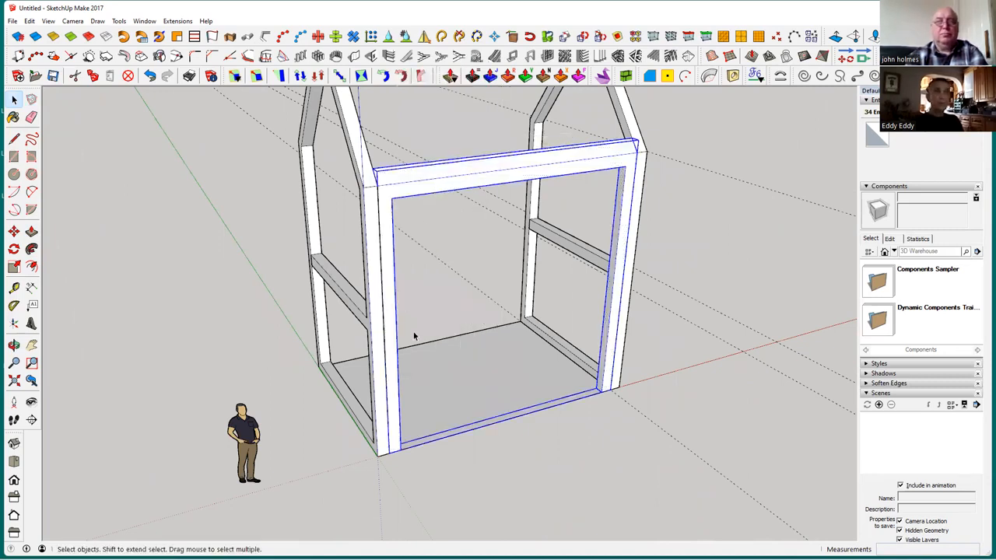
{"action": "left_click", "coordinate": [493, 477]}
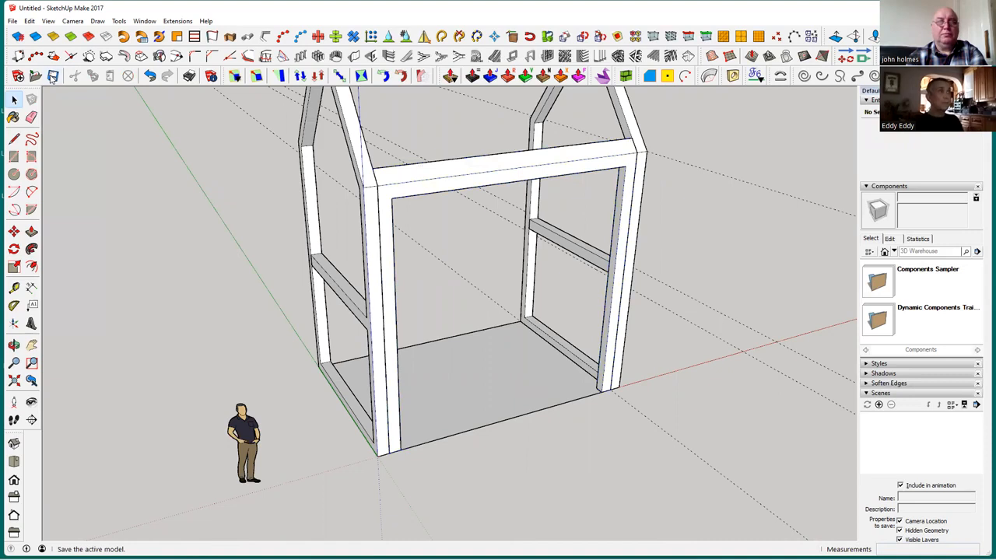
Copy the grouped side frame about 4.96 m along the green axis, placing it just outside the opposite side of the house
{"action": "middle_click_drag", "start_coordinate": [518, 484], "coordinate": [441, 188]}
{"action": "scroll", "coordinate": [467, 256], "scroll_direction": "up", "scroll_amount": 3}
{"action": "scroll", "coordinate": [542, 215], "scroll_direction": "up", "scroll_amount": 3}
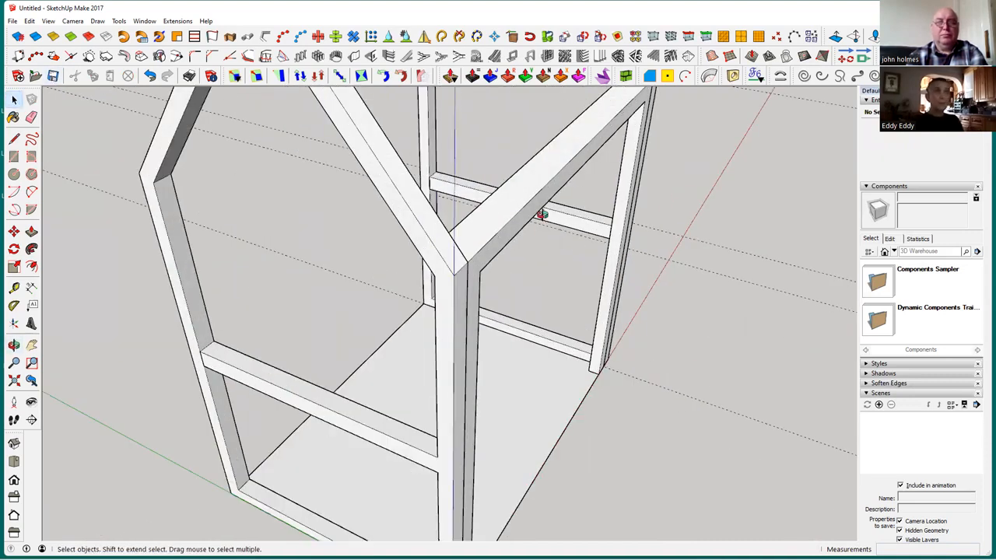
{"action": "middle_click_drag", "start_coordinate": [549, 208], "coordinate": [549, 208]}
{"action": "scroll", "coordinate": [549, 209], "scroll_direction": "down", "scroll_amount": 2}
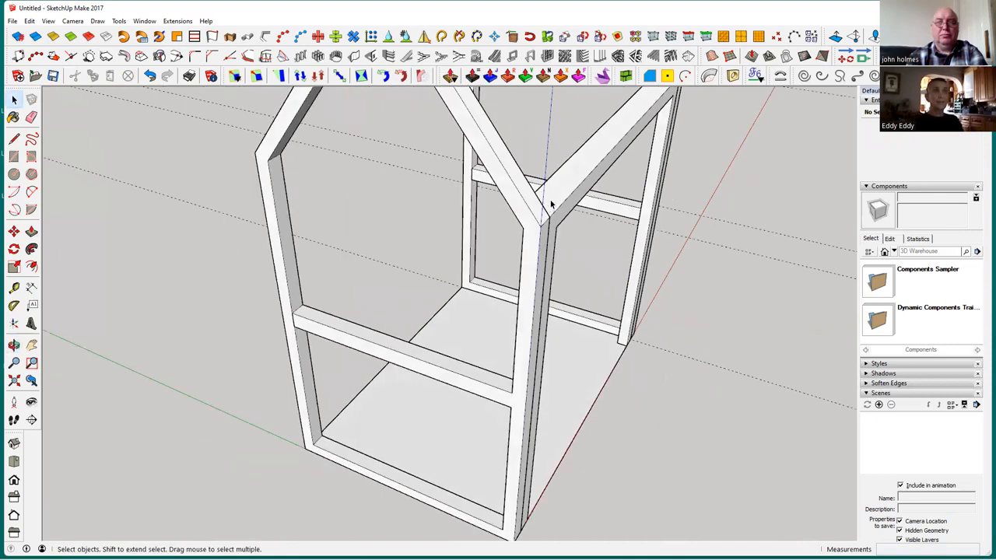
{"action": "scroll", "coordinate": [550, 208], "scroll_direction": "down", "scroll_amount": 2}
{"action": "left_click", "coordinate": [551, 208]}
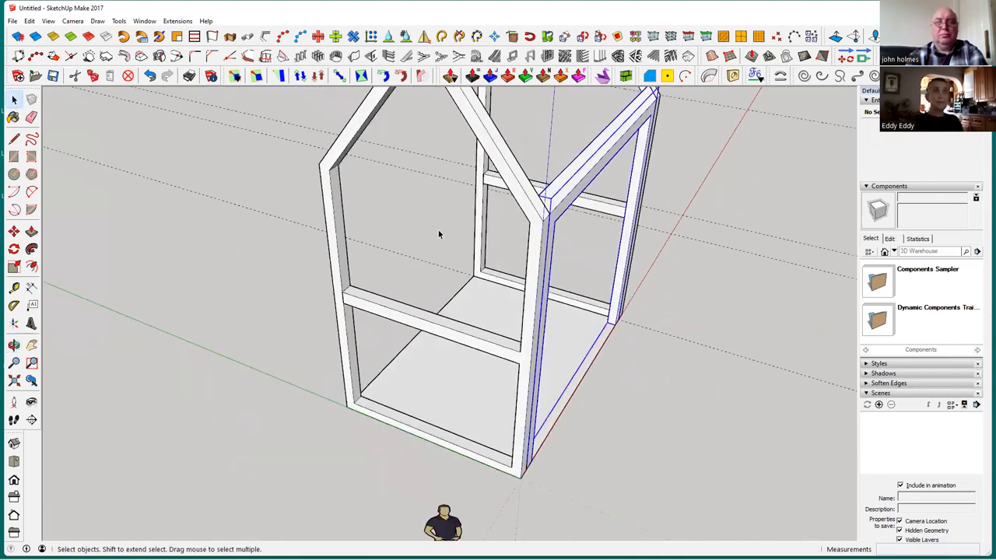
{"action": "left_click", "coordinate": [14, 231]}
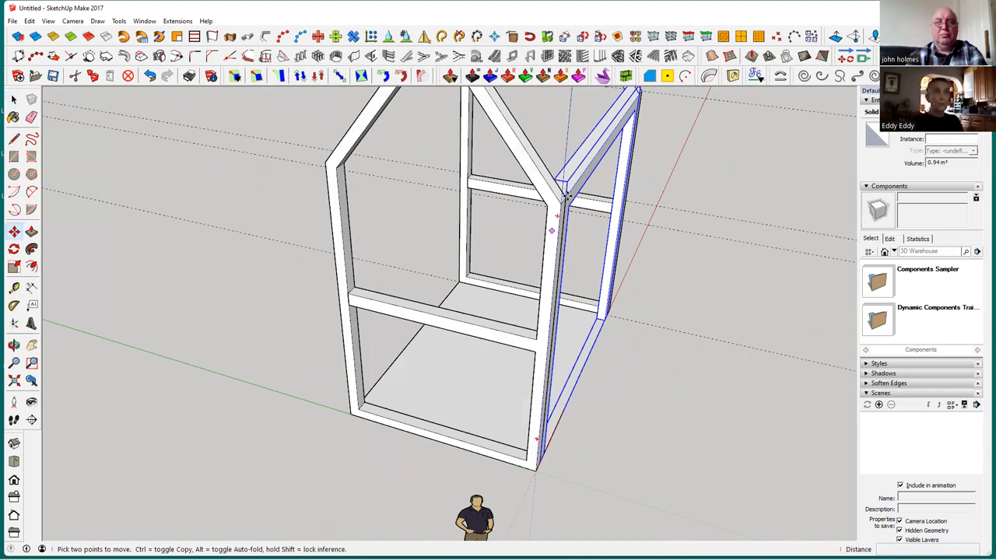
{"action": "scroll", "coordinate": [567, 197], "scroll_direction": "up", "scroll_amount": 4}
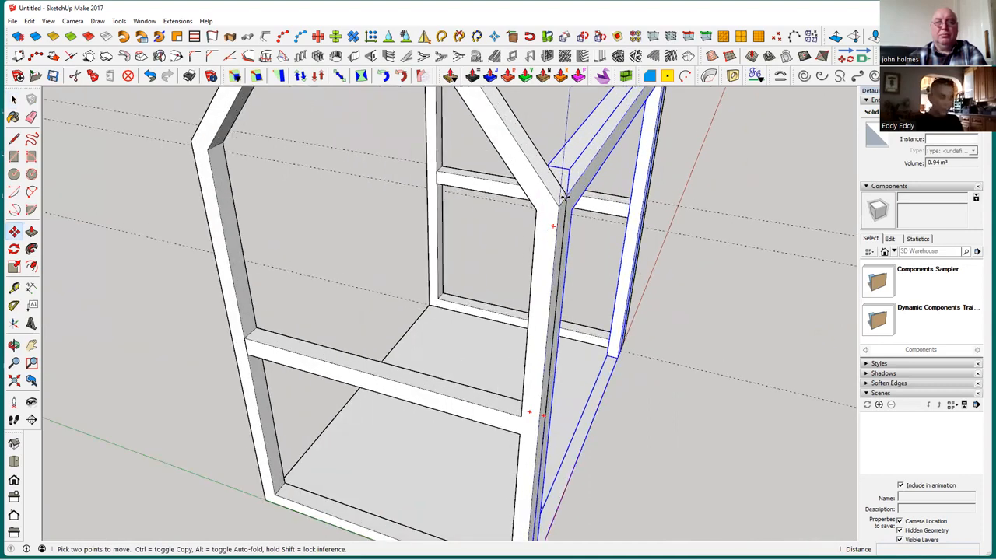
{"action": "key", "text": "ctrl"}
{"action": "left_click", "coordinate": [567, 199]}
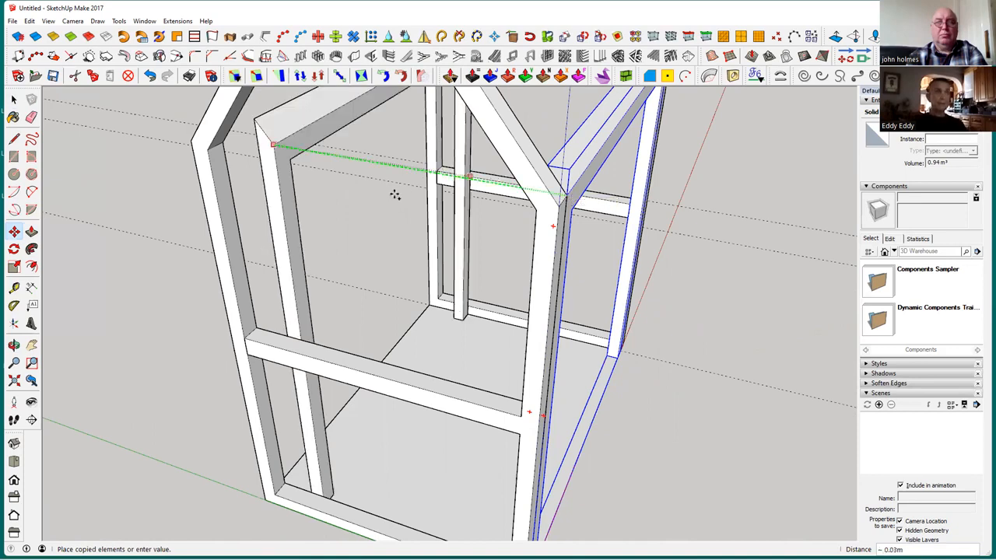
{"action": "middle_click_drag", "start_coordinate": [598, 174], "coordinate": [587, 231]}
{"action": "scroll", "coordinate": [513, 304], "scroll_direction": "down", "scroll_amount": 5}
{"action": "middle_click_drag", "start_coordinate": [534, 319], "coordinate": [389, 312]}
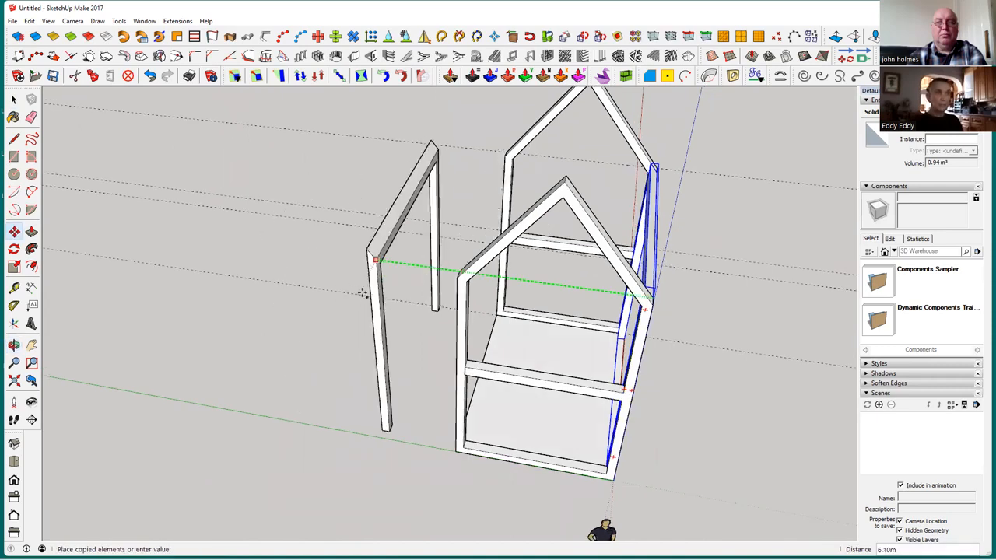
{"action": "left_click", "coordinate": [401, 298]}
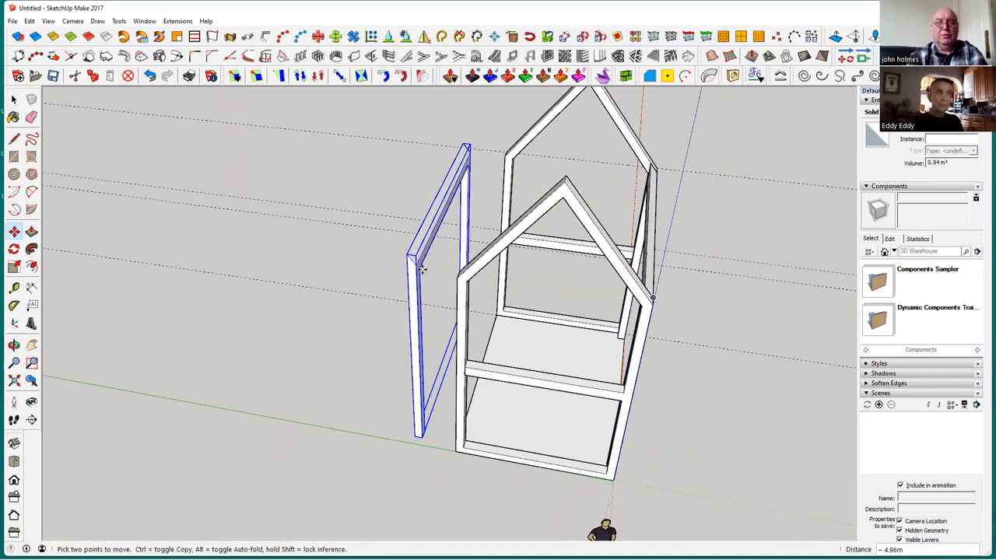
Flip the copied side frame along its group's green axis
{"action": "scroll", "coordinate": [421, 269], "scroll_direction": "up", "scroll_amount": 1}
{"action": "scroll", "coordinate": [416, 269], "scroll_direction": "up", "scroll_amount": 3}
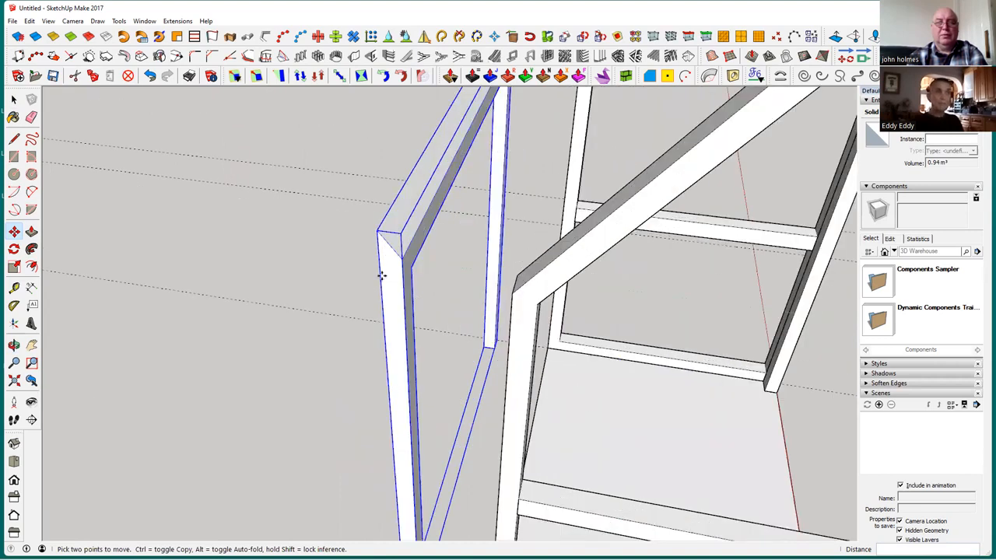
{"action": "scroll", "coordinate": [381, 276], "scroll_direction": "down", "scroll_amount": 1}
{"action": "right_click", "coordinate": [387, 275]}
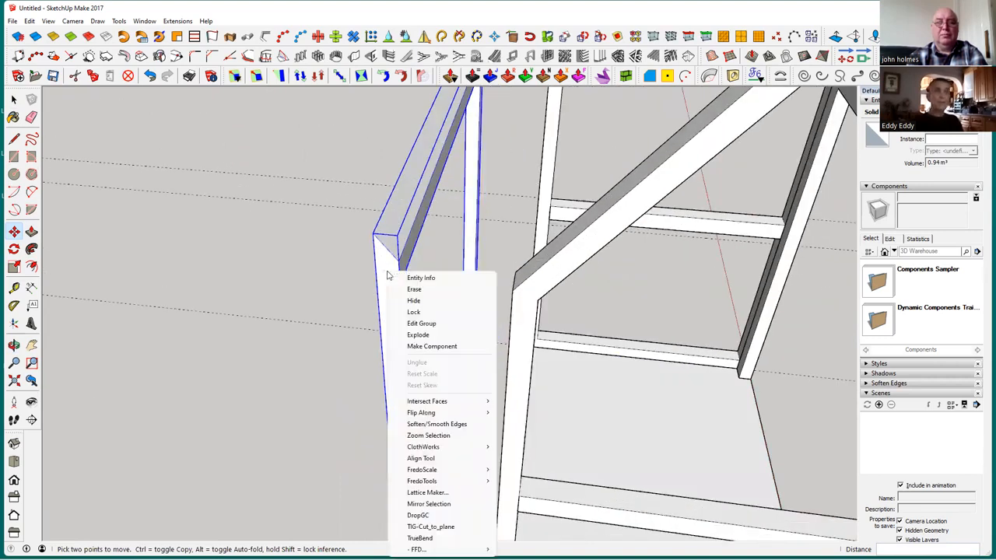
{"action": "mouse_move", "coordinate": [453, 413]}
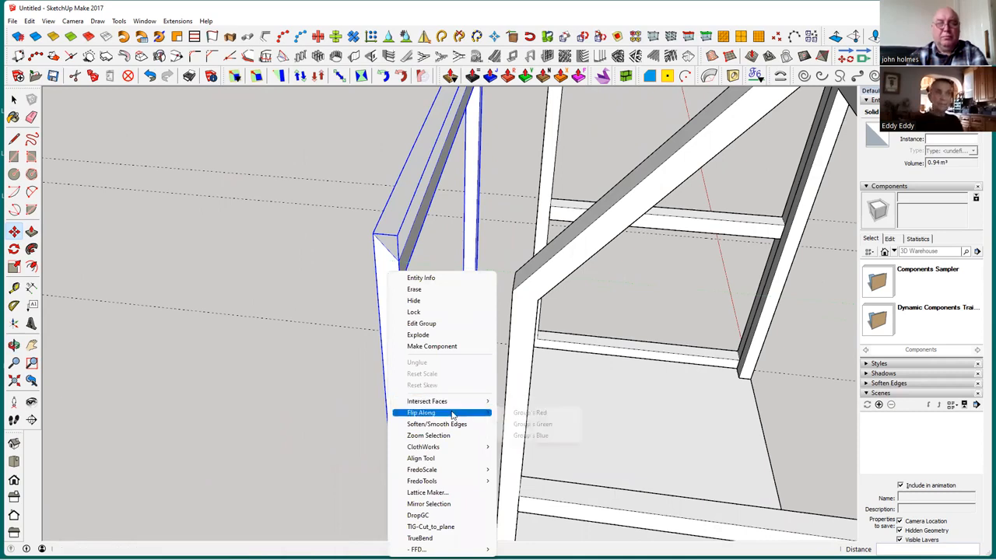
{"action": "left_click", "coordinate": [534, 423]}
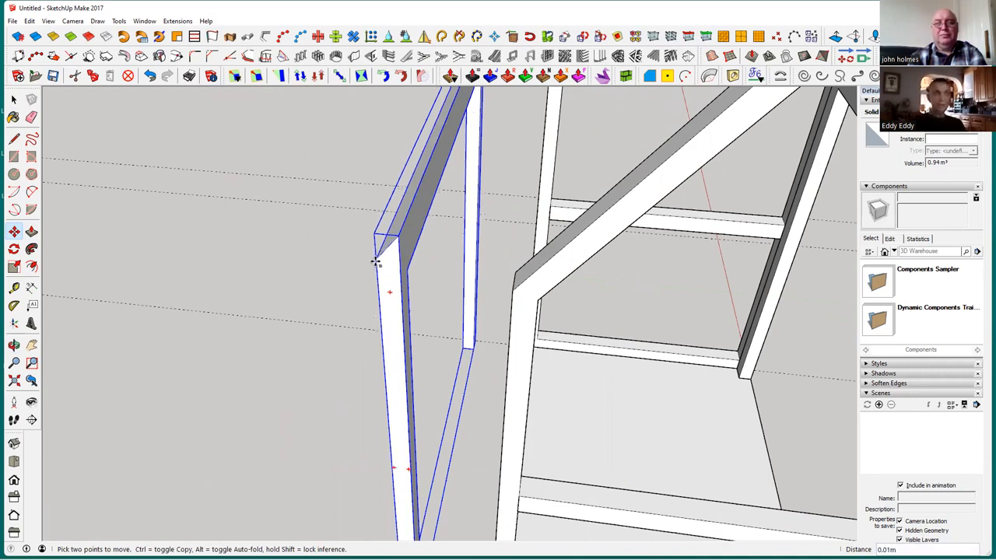
Move the flipped side frame about 1.16 m along the green axis by its upper outer corner to meet the gable frame's eaves corner
{"action": "left_click", "coordinate": [376, 261]}
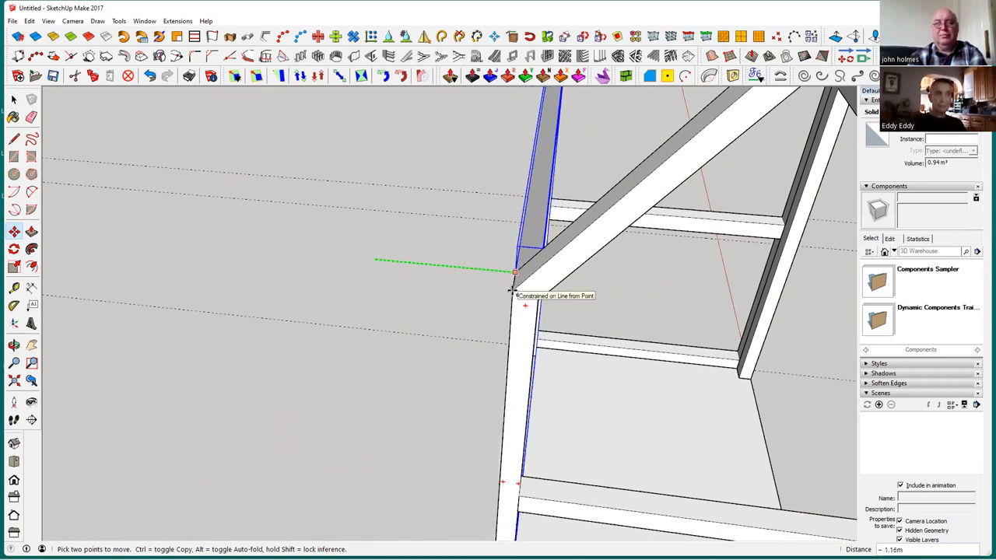
{"action": "left_click", "coordinate": [512, 289]}
{"action": "key", "text": "space"}
{"action": "scroll", "coordinate": [326, 308], "scroll_direction": "down", "scroll_amount": 3}
{"action": "left_click", "coordinate": [377, 374]}
{"action": "middle_click_drag", "start_coordinate": [378, 378], "coordinate": [261, 327]}
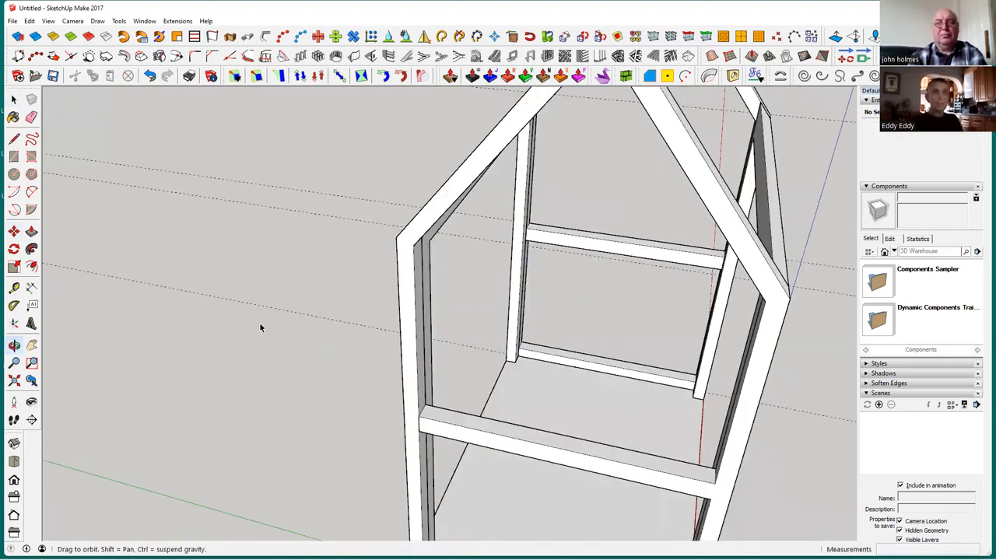
{"action": "scroll", "coordinate": [420, 346], "scroll_direction": "down", "scroll_amount": 3}
{"action": "middle_click_drag", "start_coordinate": [465, 373], "coordinate": [227, 300]}
{"action": "scroll", "coordinate": [297, 273], "scroll_direction": "up", "scroll_amount": 4}
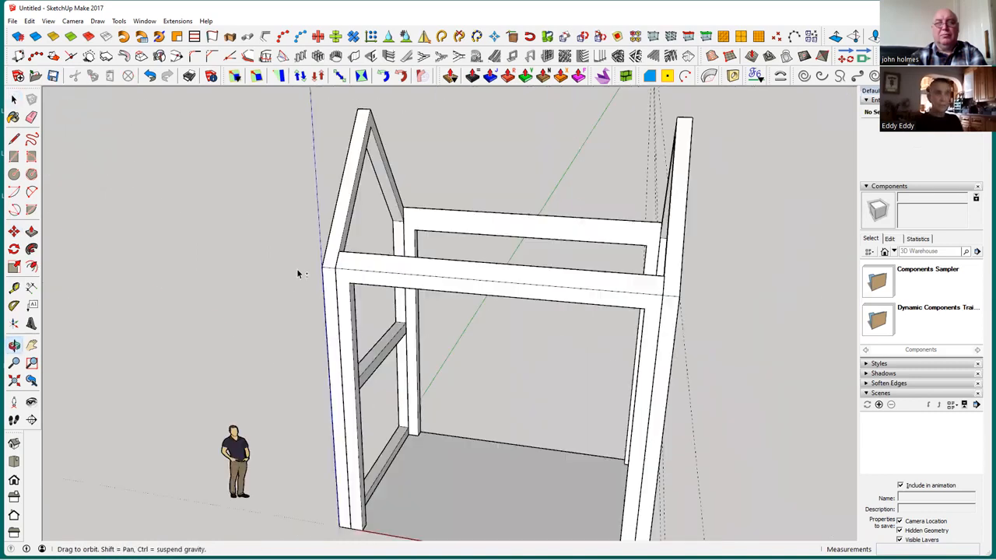
Open the floor group and draw a 0.50 m by 0.20 m rectangle on its underside at the origin corner, enclosing both post footprints
{"action": "middle_click_drag", "start_coordinate": [443, 388], "coordinate": [499, 184]}
{"action": "scroll", "coordinate": [448, 395], "scroll_direction": "down", "scroll_amount": 2}
{"action": "middle_click_drag", "start_coordinate": [521, 348], "coordinate": [498, 491]}
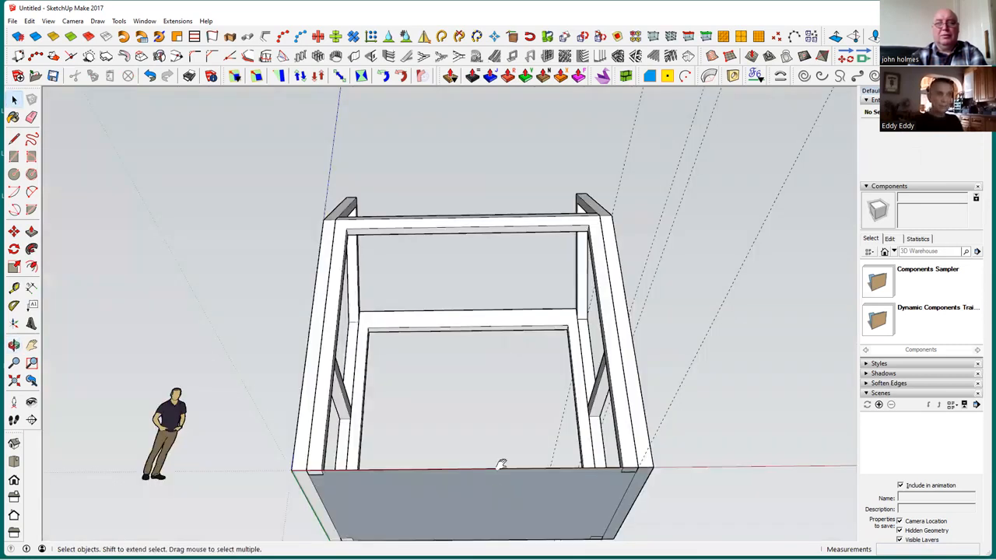
{"action": "middle_click_drag", "start_coordinate": [521, 411], "coordinate": [510, 320]}
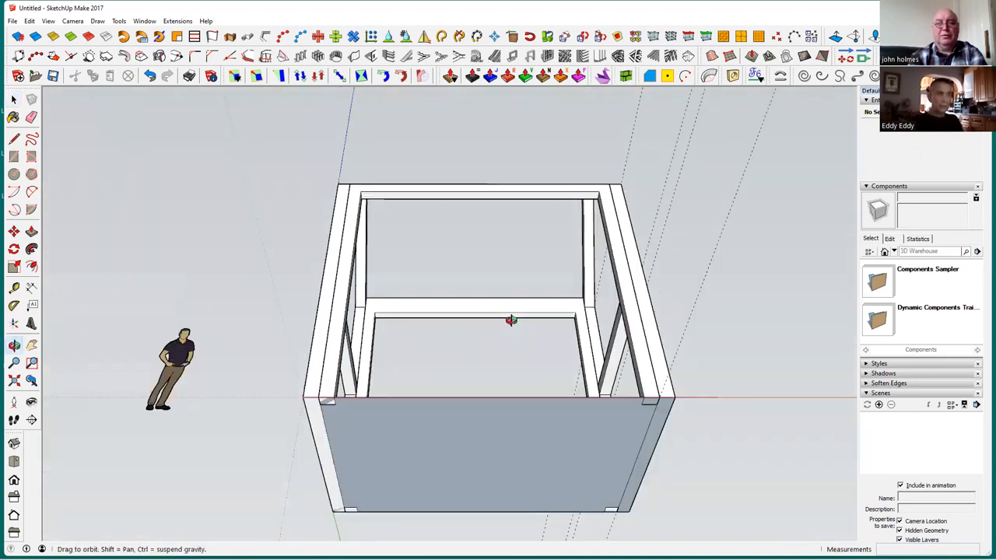
{"action": "middle_click_drag", "start_coordinate": [524, 238], "coordinate": [405, 305]}
{"action": "scroll", "coordinate": [405, 304], "scroll_direction": "up", "scroll_amount": 4}
{"action": "scroll", "coordinate": [407, 304], "scroll_direction": "up", "scroll_amount": 4}
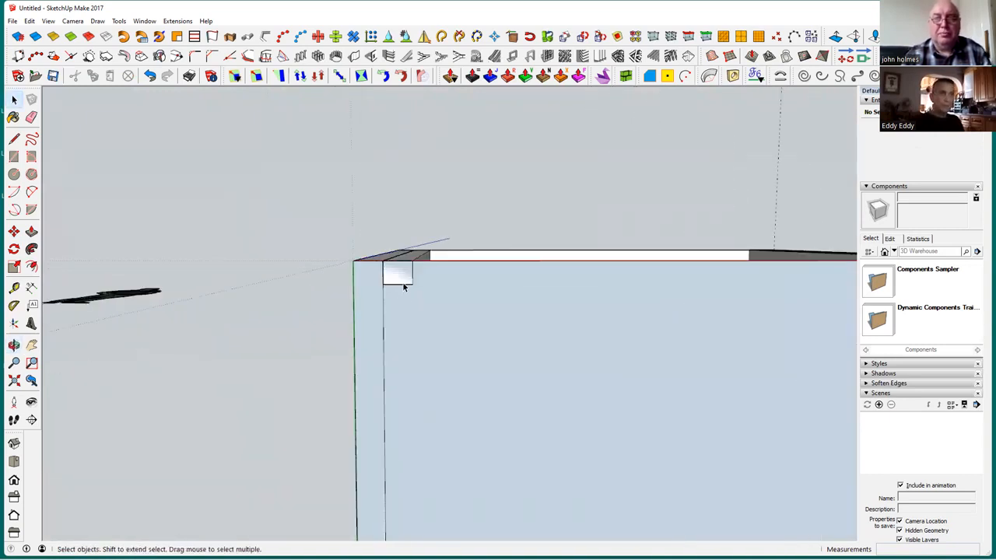
{"action": "left_click", "coordinate": [456, 342]}
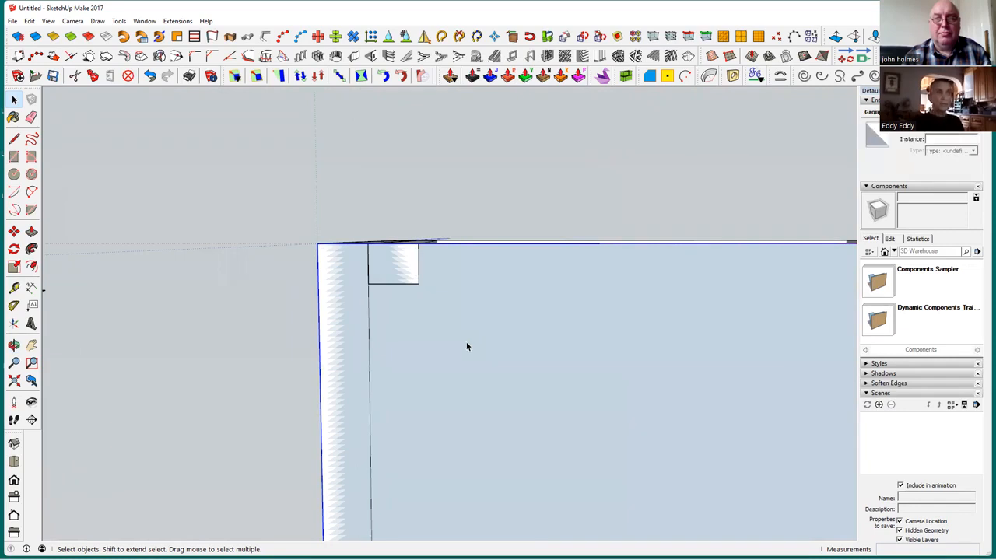
{"action": "double_click", "coordinate": [467, 346]}
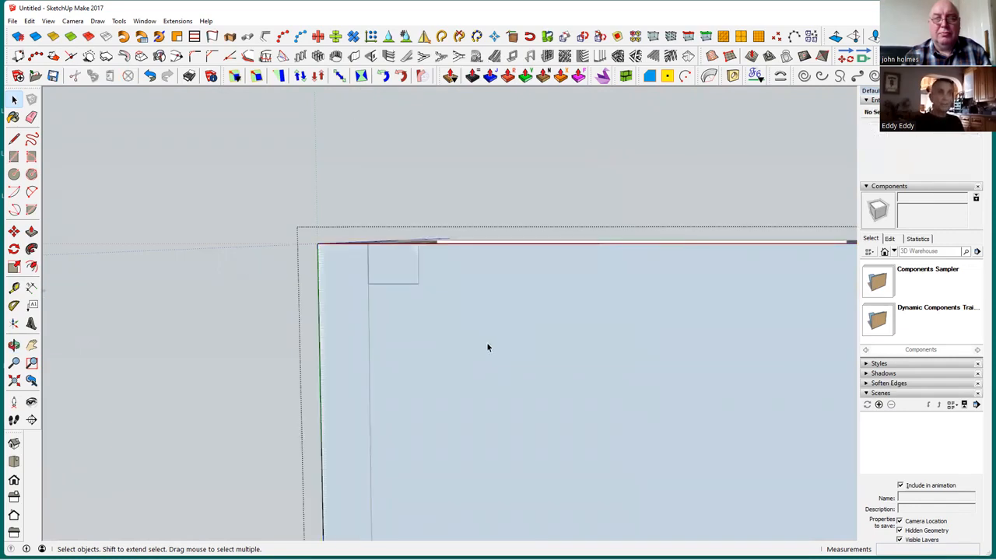
{"action": "left_click", "coordinate": [487, 347]}
{"action": "left_click", "coordinate": [13, 157]}
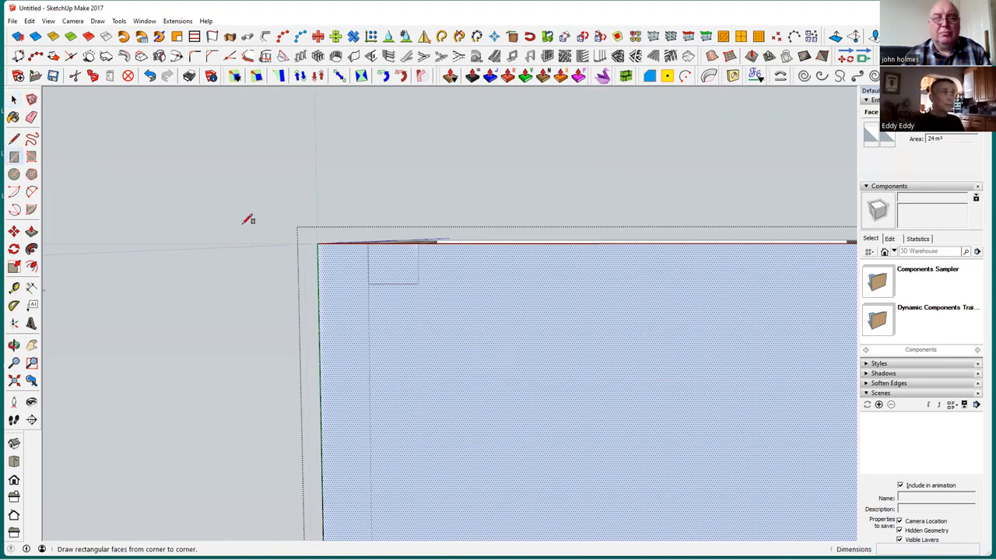
{"action": "left_click", "coordinate": [317, 243]}
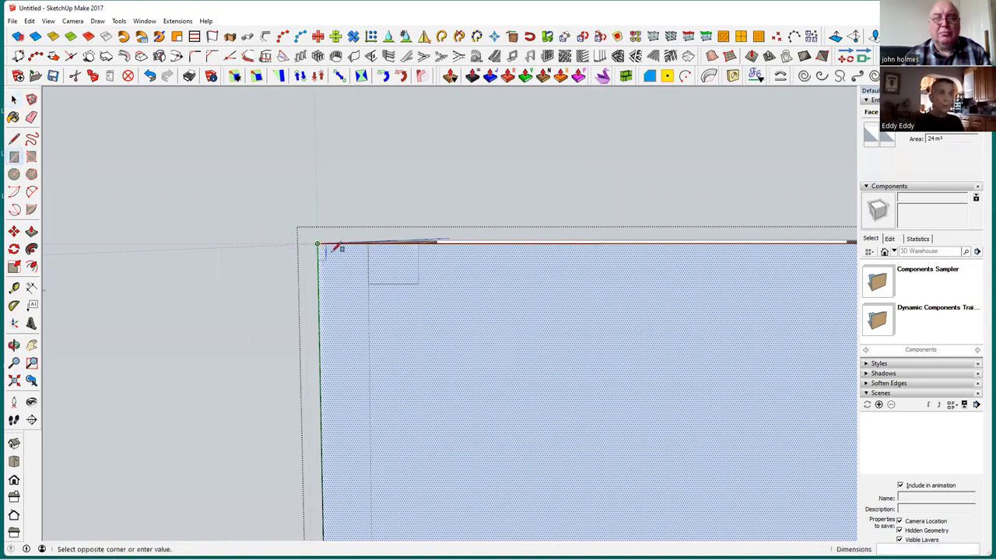
{"action": "left_click", "coordinate": [418, 282]}
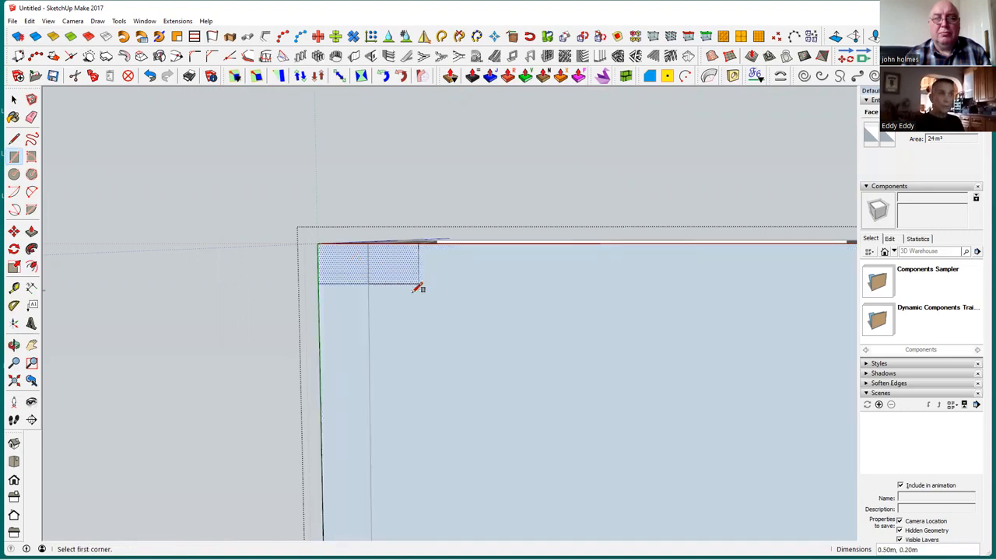
Draw matching 0.50 m by 0.20 m rectangles around the post footprints at the floor's other three corners
{"action": "scroll", "coordinate": [410, 340], "scroll_direction": "down", "scroll_amount": 2}
{"action": "key", "text": "o"}
{"action": "left_click_drag", "start_coordinate": [531, 371], "coordinate": [671, 459]}
{"action": "middle_click_drag", "start_coordinate": [671, 459], "coordinate": [662, 449]}
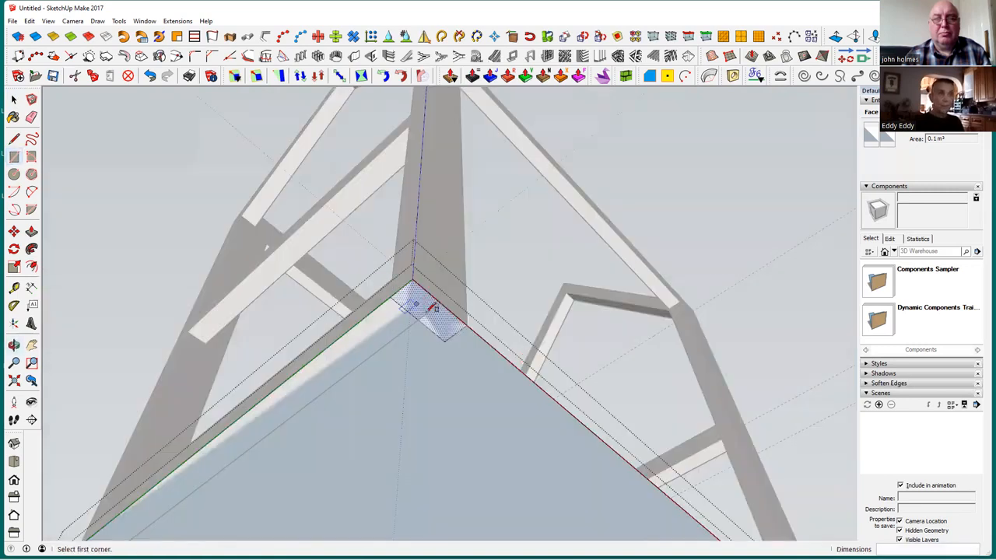
{"action": "middle_click_drag", "start_coordinate": [611, 459], "coordinate": [624, 344]}
{"action": "middle_click_drag", "start_coordinate": [354, 200], "coordinate": [640, 133]}
{"action": "left_click", "coordinate": [641, 134]}
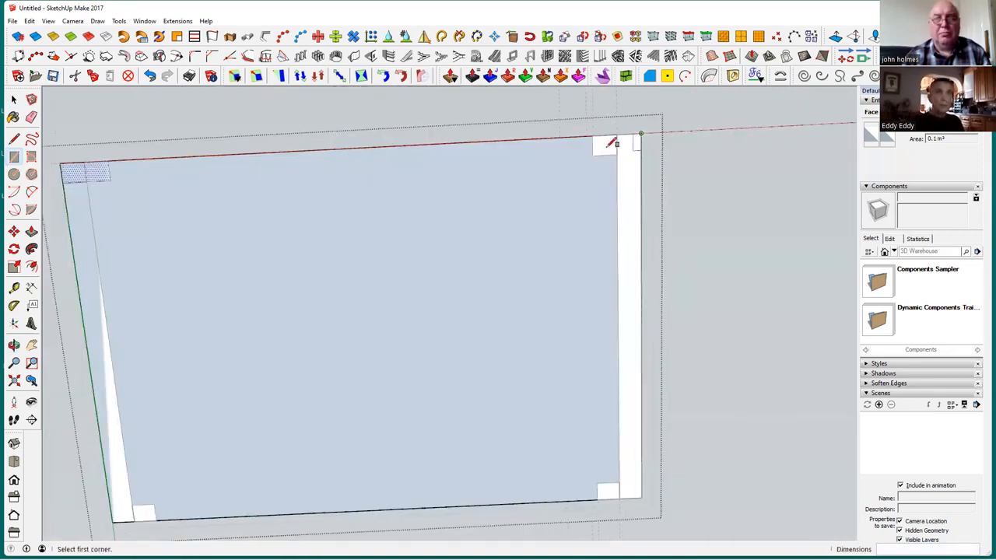
{"action": "left_click", "coordinate": [593, 155]}
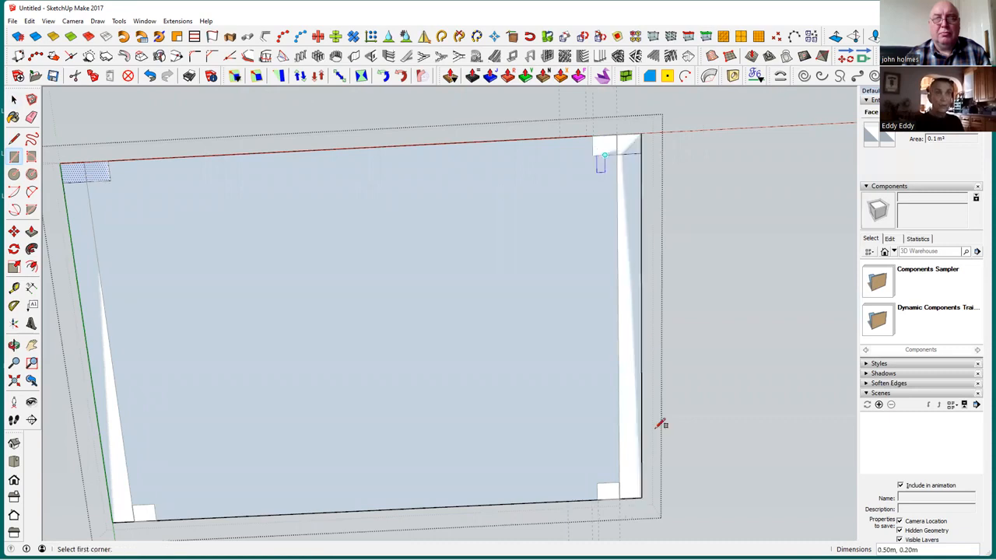
{"action": "left_click", "coordinate": [641, 497]}
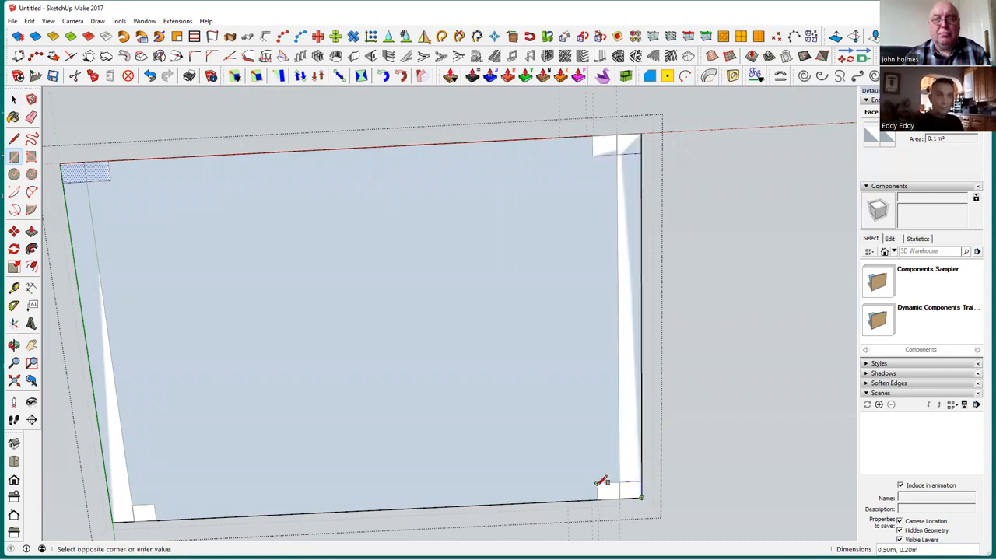
{"action": "left_click", "coordinate": [598, 482]}
{"action": "left_click", "coordinate": [112, 521]}
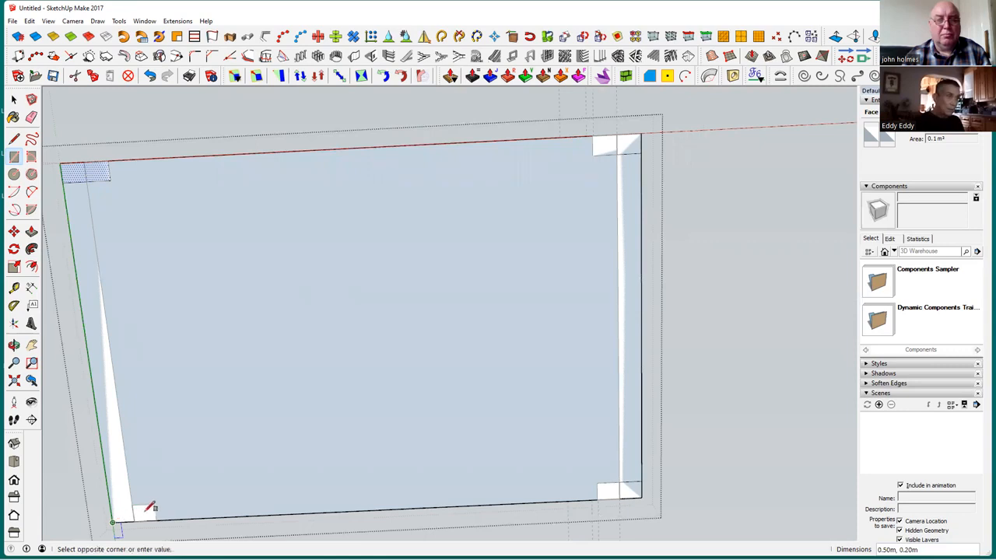
{"action": "left_click", "coordinate": [158, 502]}
Cut the floor's main face, excluding the four post rectangles, to the clipboard
{"action": "middle_click_drag", "start_coordinate": [325, 289], "coordinate": [395, 262]}
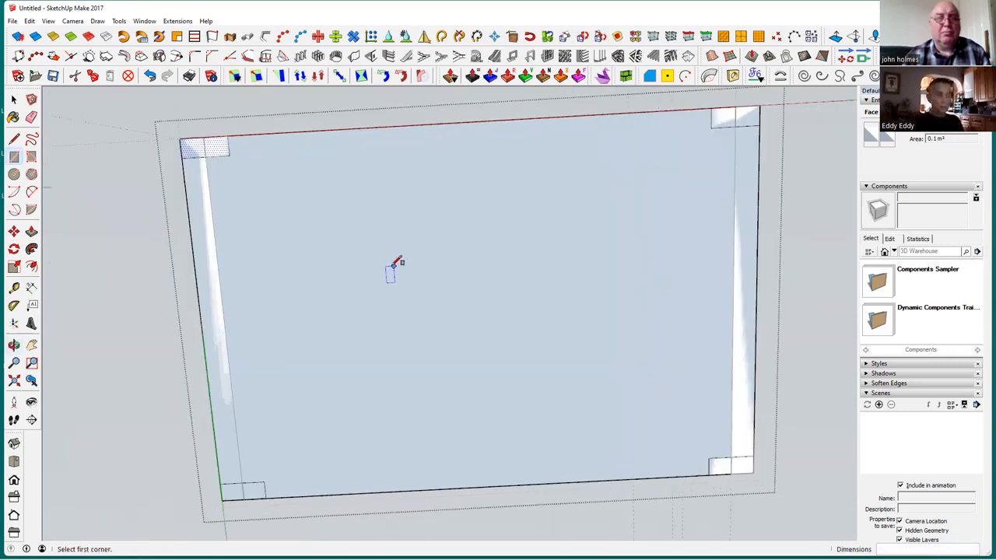
{"action": "key", "text": "space"}
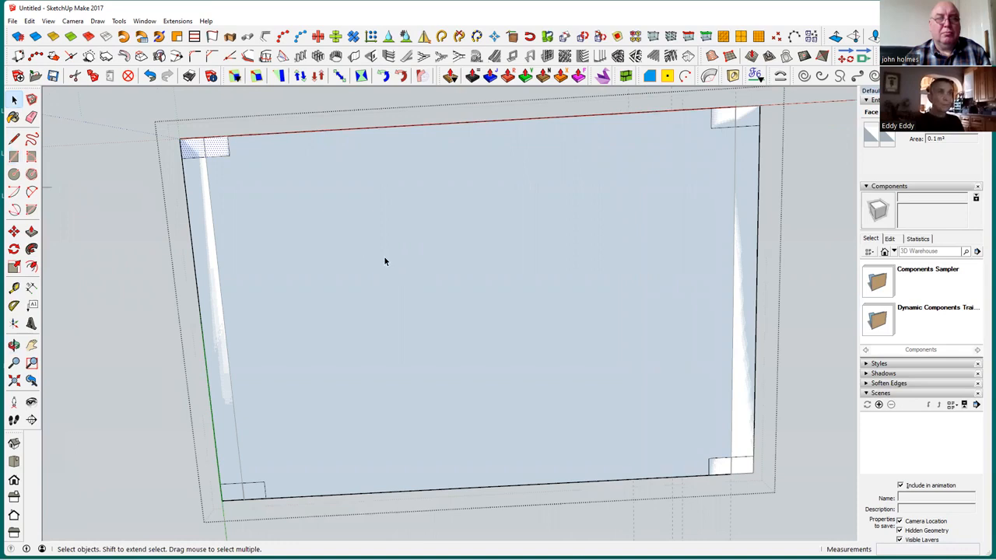
{"action": "left_click", "coordinate": [380, 257]}
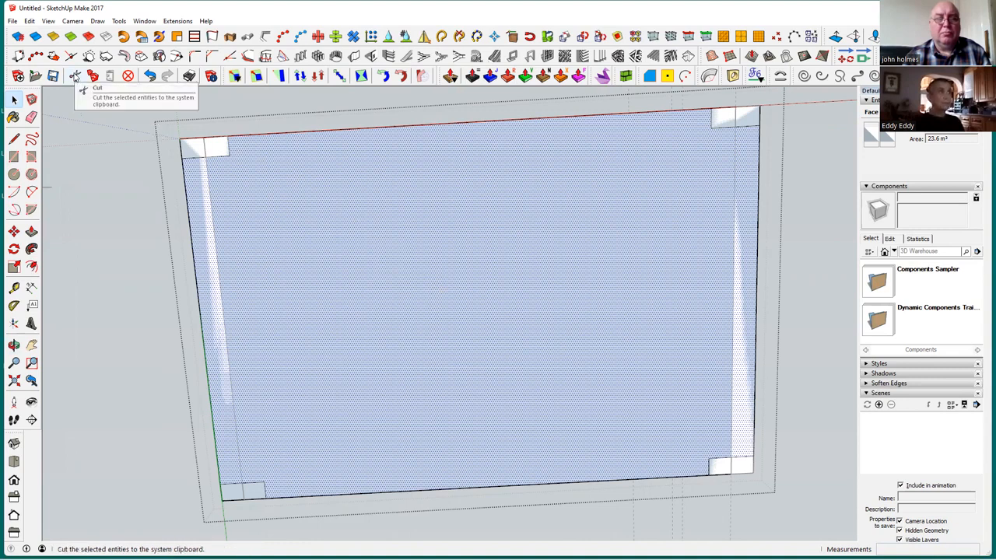
{"action": "key", "text": "Delete"}
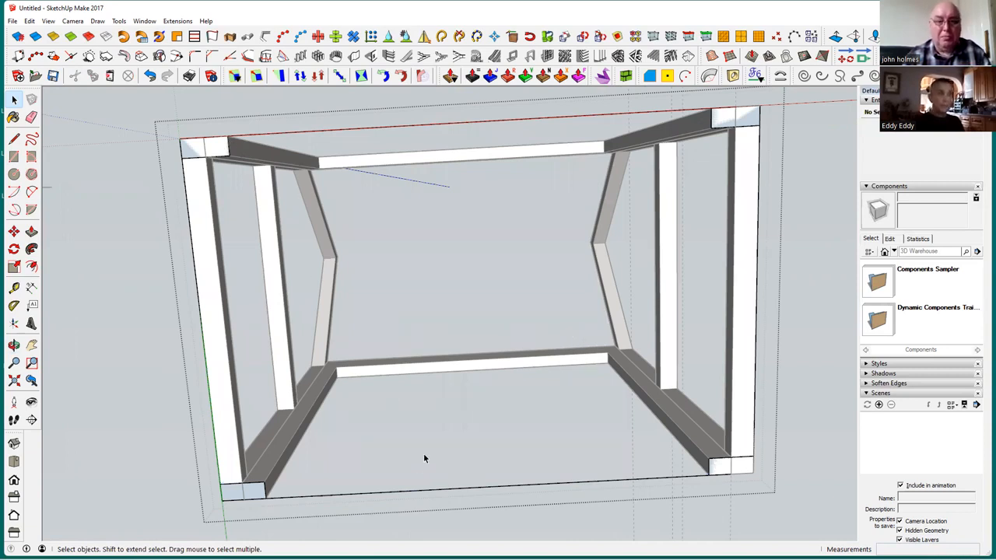
Delete the leftover corner rectangles and edges from the floor group, and paste the cut face back in its original place
{"action": "triple_click", "coordinate": [452, 492]}
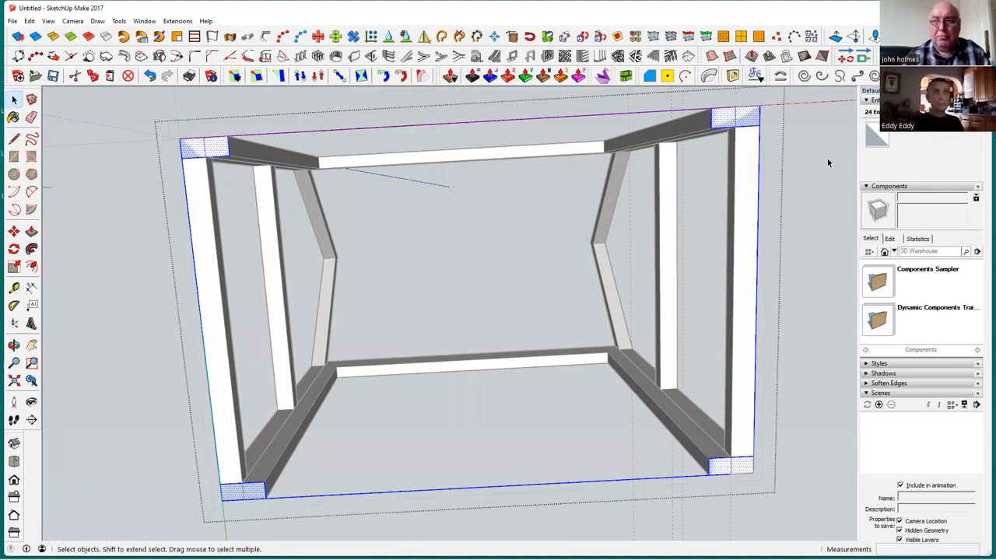
{"action": "left_click", "coordinate": [537, 402]}
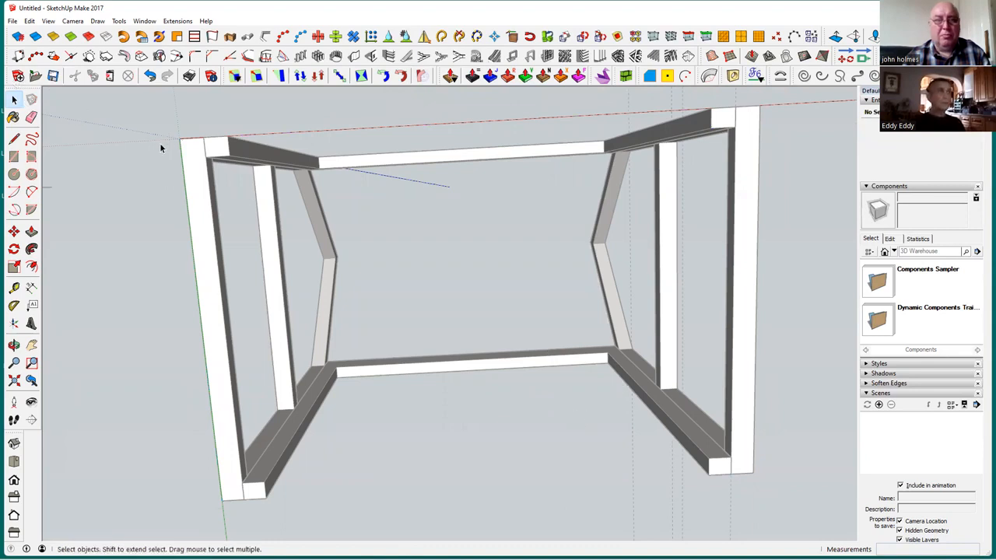
{"action": "middle_click_drag", "start_coordinate": [166, 151], "coordinate": [124, 101]}
{"action": "left_click", "coordinate": [30, 21]}
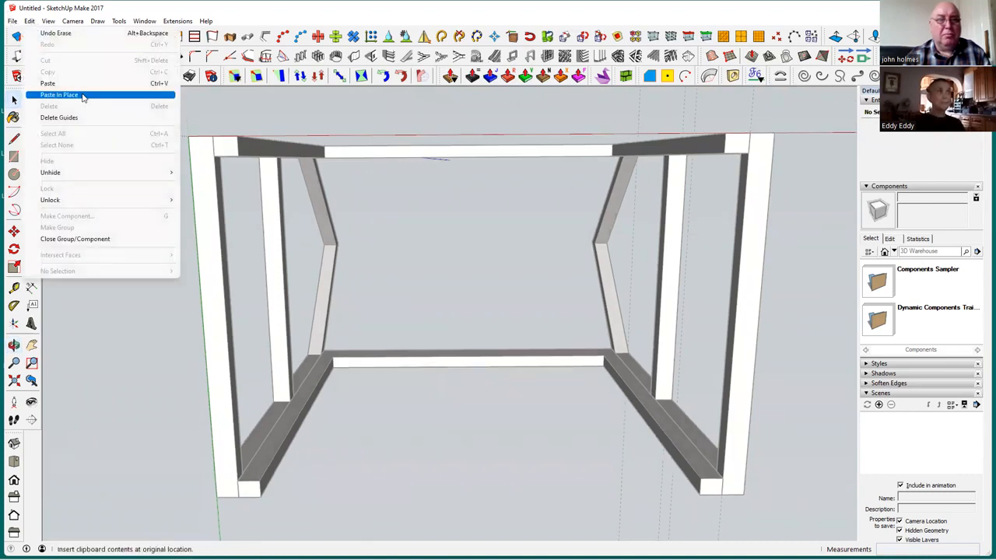
{"action": "middle_click_drag", "start_coordinate": [292, 278], "coordinate": [298, 301]}
{"action": "middle_click_drag", "start_coordinate": [318, 197], "coordinate": [371, 495]}
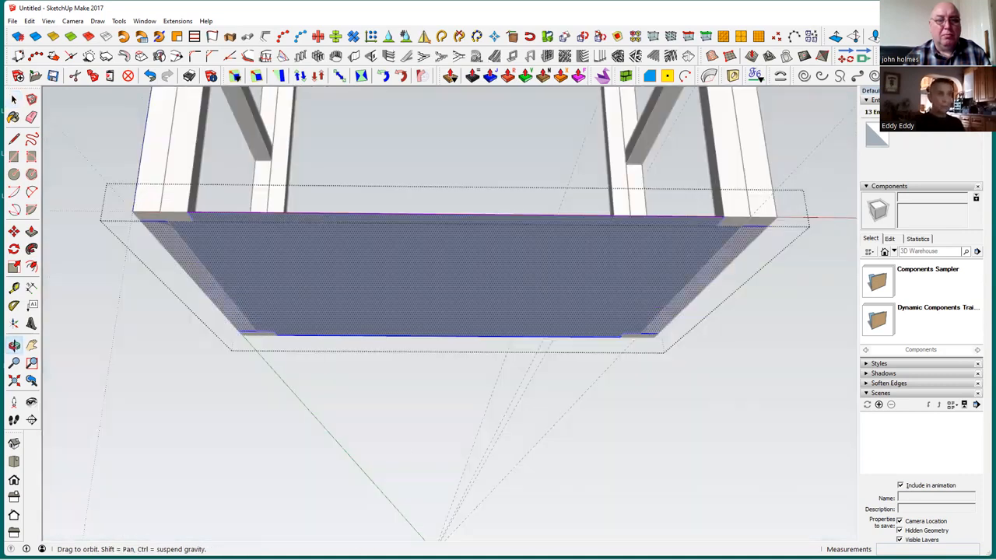
Extrude the notched floor face upward by 0.25 m and close the floor group
{"action": "middle_click_drag", "start_coordinate": [365, 369], "coordinate": [362, 347]}
{"action": "left_click", "coordinate": [362, 349]}
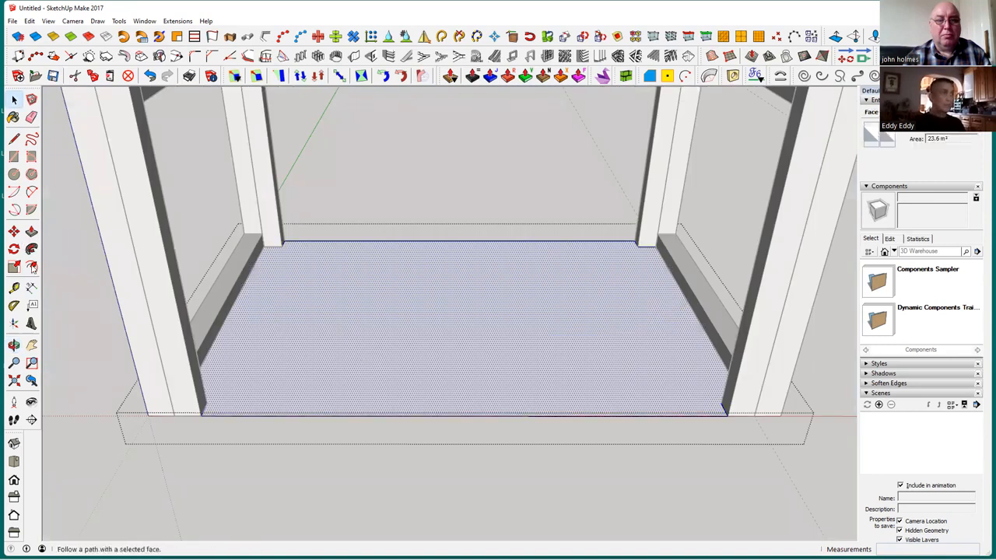
{"action": "left_click", "coordinate": [31, 231]}
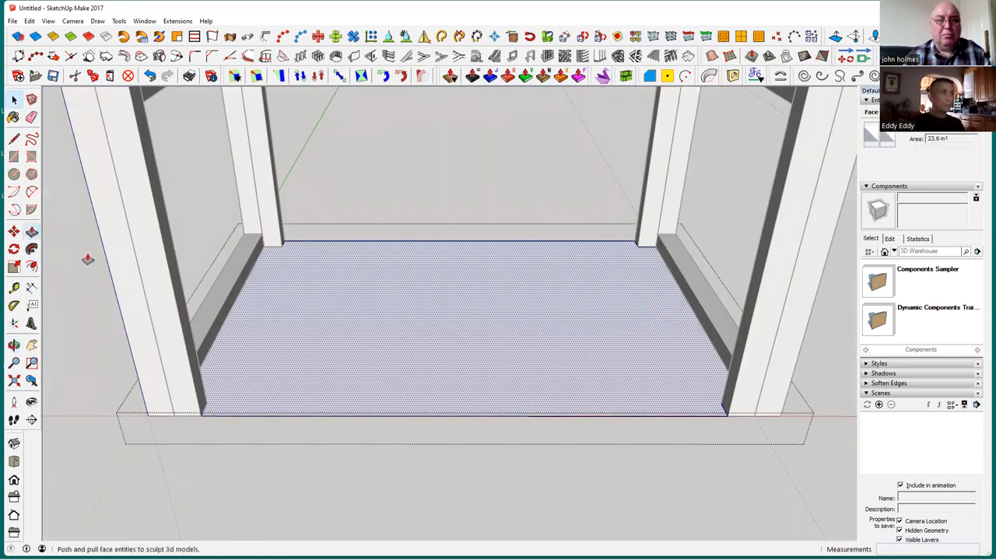
{"action": "left_click", "coordinate": [359, 357]}
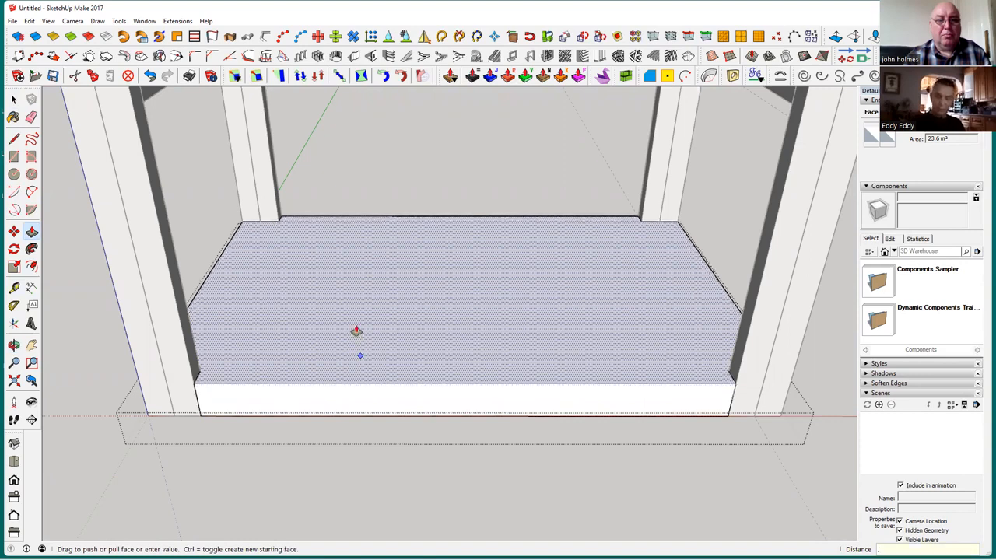
{"action": "key", "text": "Return"}
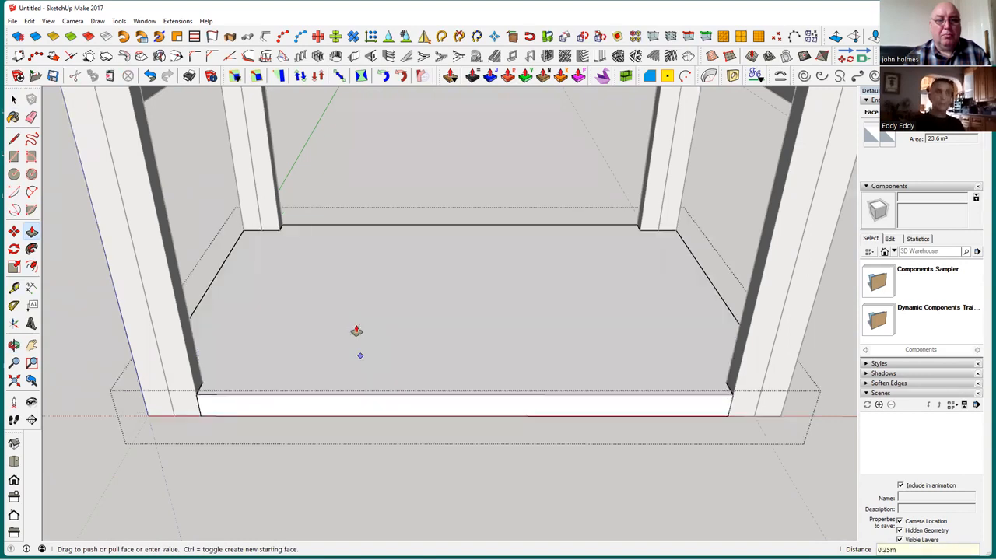
{"action": "left_click", "coordinate": [14, 101]}
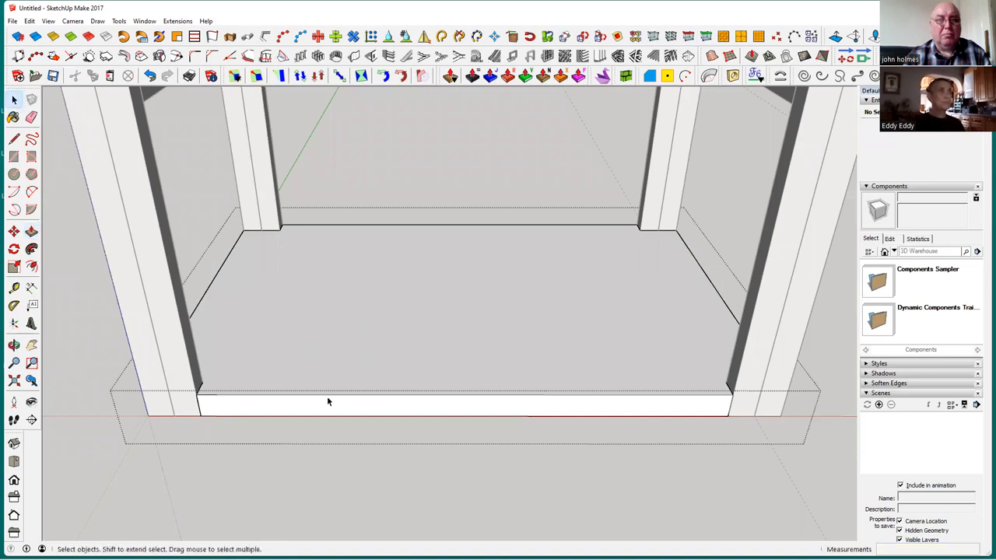
{"action": "left_click", "coordinate": [394, 493]}
Move the floor slab 3.00 m straight up so its underside rests on top of the gable frames' middle crossbeams
{"action": "left_click", "coordinate": [373, 320]}
{"action": "middle_click_drag", "start_coordinate": [454, 329], "coordinate": [629, 356]}
{"action": "middle_click_drag", "start_coordinate": [493, 423], "coordinate": [420, 385]}
{"action": "left_click", "coordinate": [14, 231]}
{"action": "middle_click_drag", "start_coordinate": [507, 399], "coordinate": [486, 437]}
{"action": "scroll", "coordinate": [488, 434], "scroll_direction": "up", "scroll_amount": 2}
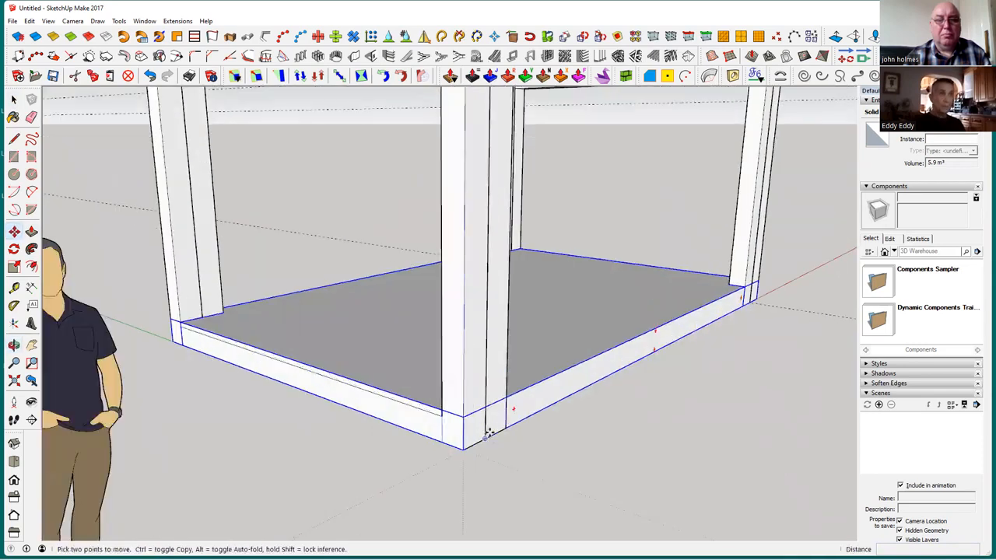
{"action": "scroll", "coordinate": [412, 443], "scroll_direction": "up", "scroll_amount": 1}
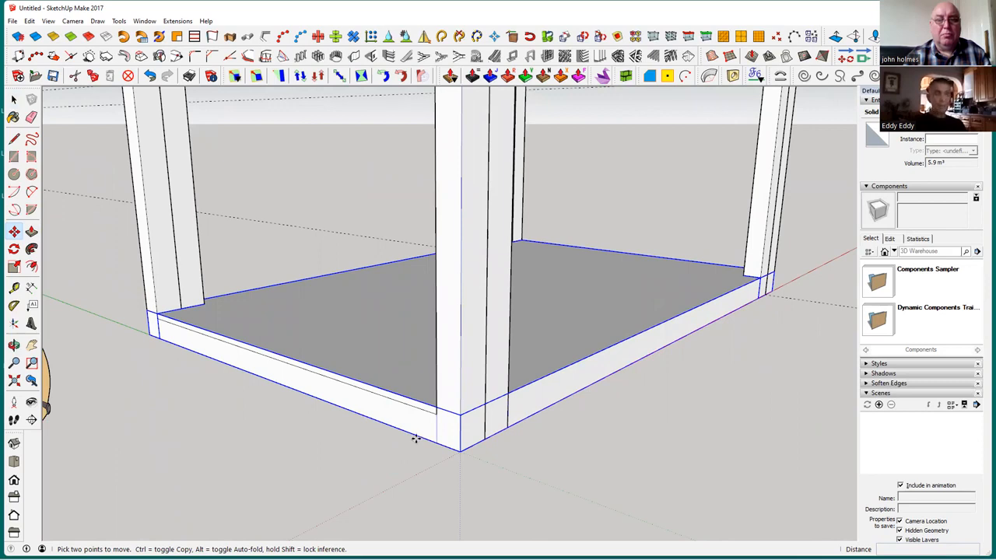
{"action": "left_click", "coordinate": [422, 314]}
{"action": "middle_click_drag", "start_coordinate": [500, 504], "coordinate": [506, 536]}
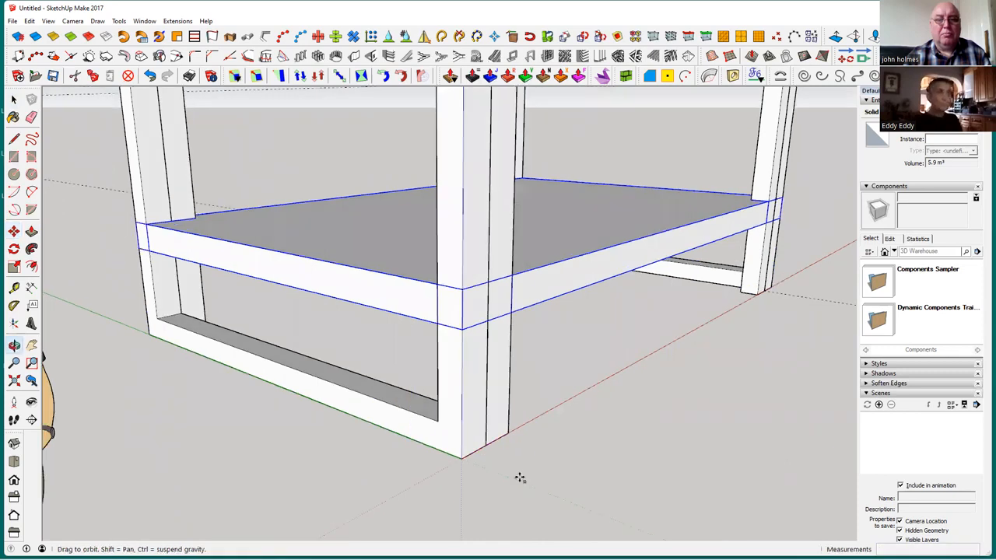
{"action": "middle_click_drag", "start_coordinate": [527, 237], "coordinate": [518, 194]}
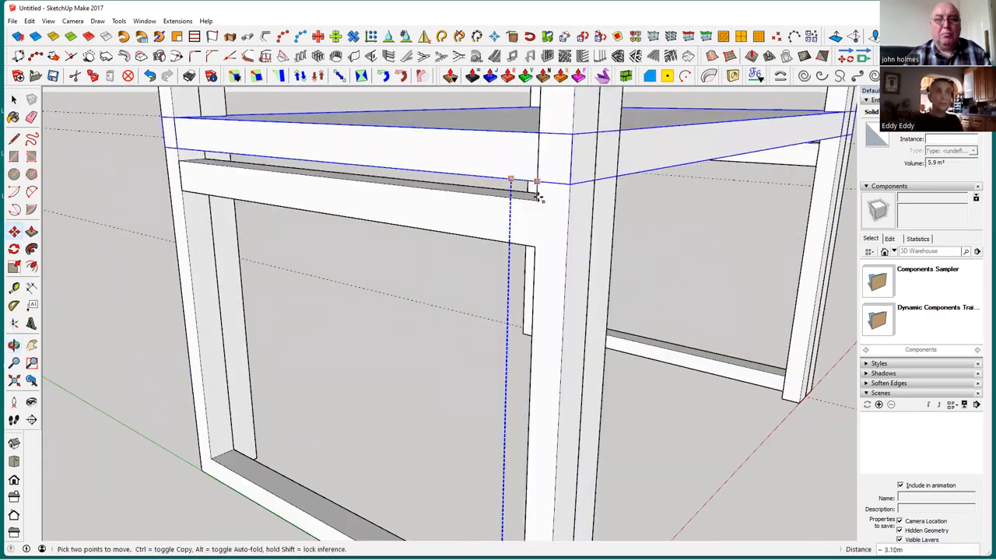
{"action": "middle_click_drag", "start_coordinate": [511, 139], "coordinate": [624, 265]}
{"action": "left_click", "coordinate": [624, 265]}
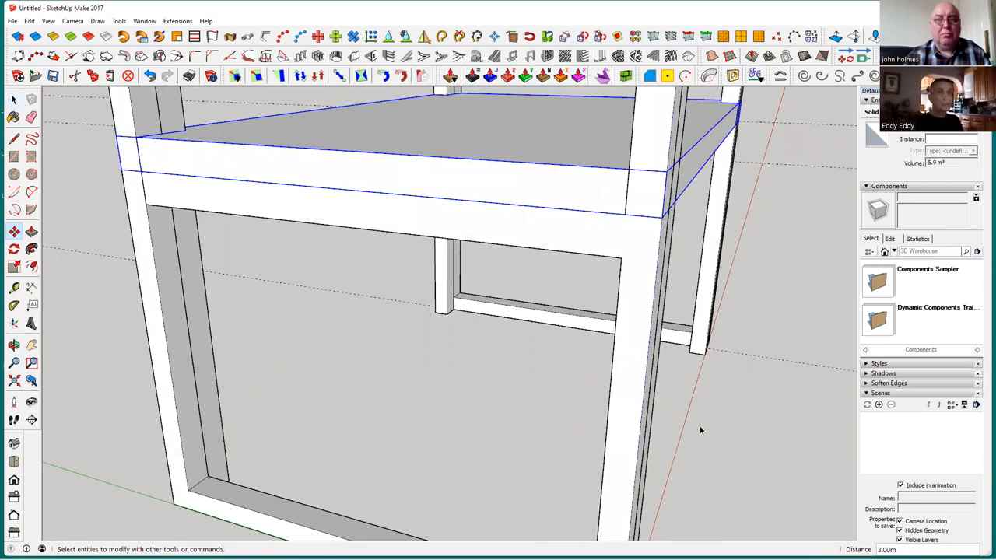
{"action": "left_click", "coordinate": [747, 445]}
Examine the raised floor slab and its fit between the posts from several angles
{"action": "middle_click_drag", "start_coordinate": [726, 468], "coordinate": [472, 387]}
{"action": "scroll", "coordinate": [652, 464], "scroll_direction": "down", "scroll_amount": 5}
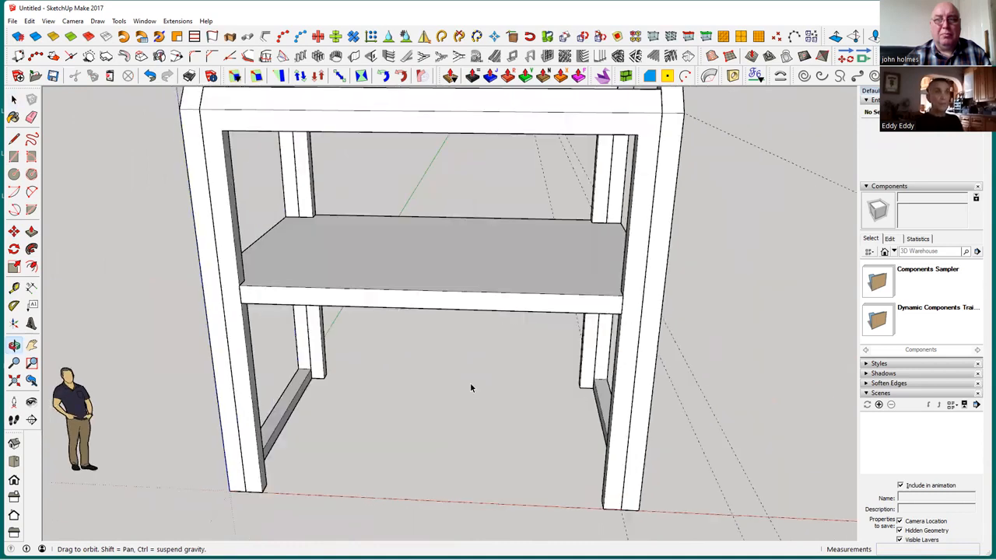
{"action": "middle_click_drag", "start_coordinate": [482, 437], "coordinate": [403, 156]}
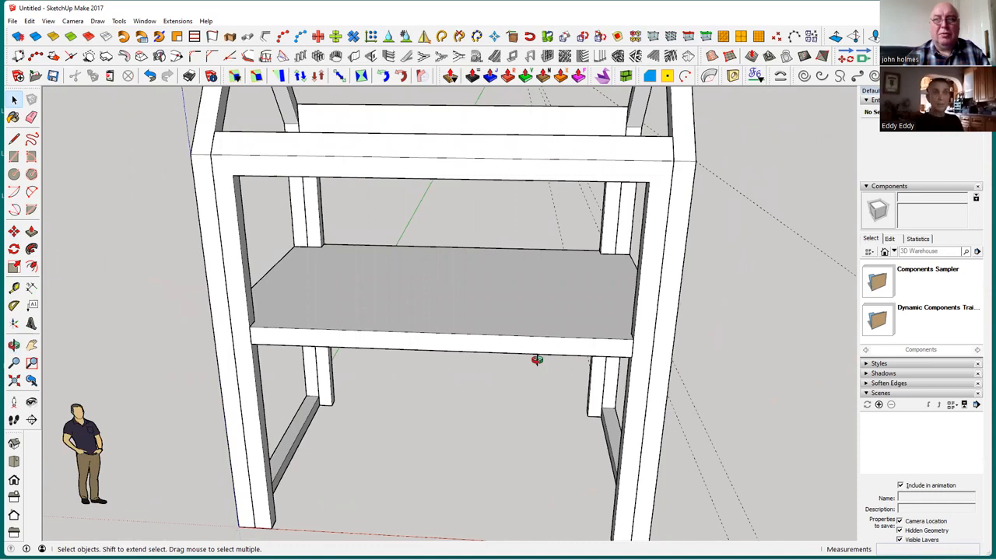
{"action": "middle_click_drag", "start_coordinate": [526, 366], "coordinate": [535, 370]}
{"action": "middle_click_drag", "start_coordinate": [547, 368], "coordinate": [546, 359]}
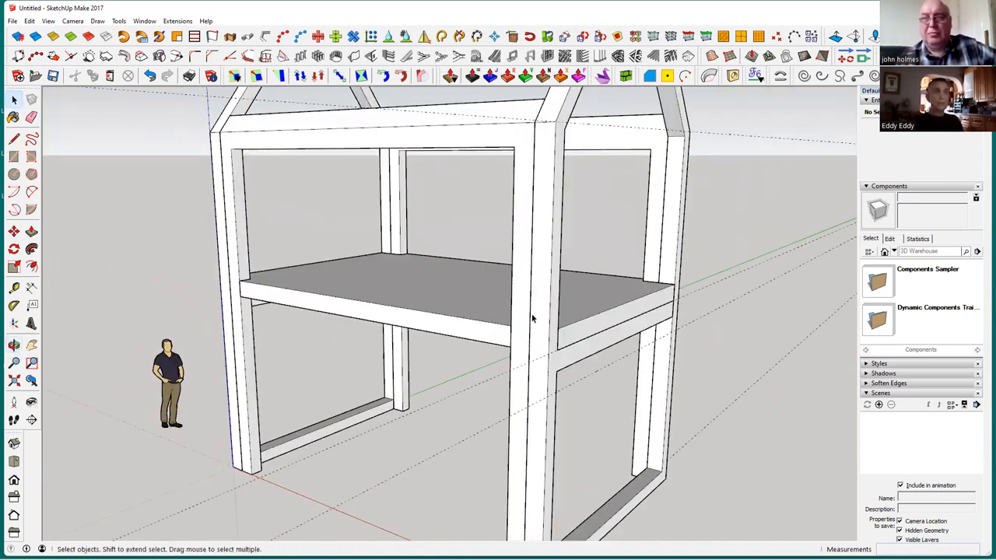
{"action": "scroll", "coordinate": [529, 315], "scroll_direction": "down", "scroll_amount": 3}
{"action": "middle_click_drag", "start_coordinate": [452, 379], "coordinate": [504, 227]}
Export only the gable frame farther from the origin as STL, using millimetres and the ASCII format
{"action": "left_click", "coordinate": [504, 227]}
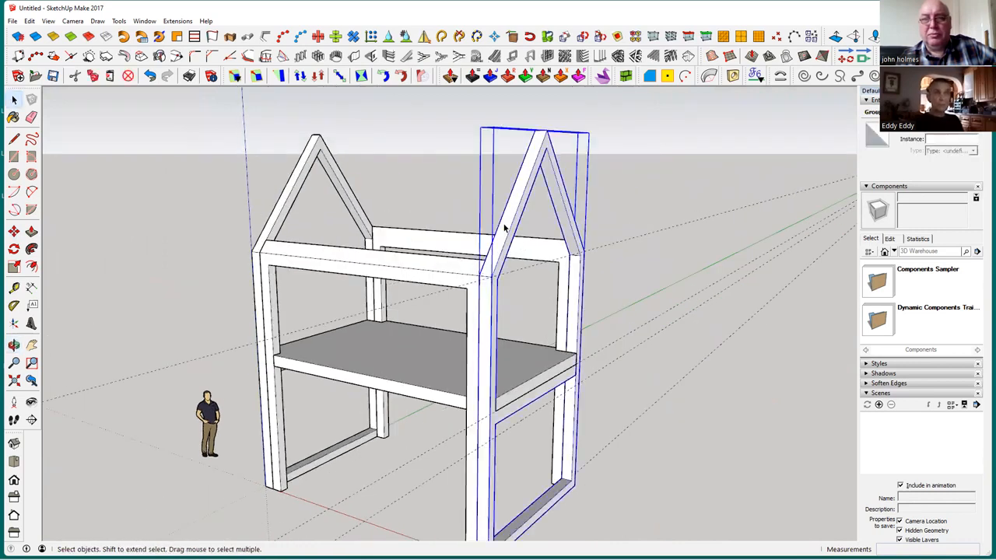
{"action": "middle_click_drag", "start_coordinate": [757, 290], "coordinate": [682, 292]}
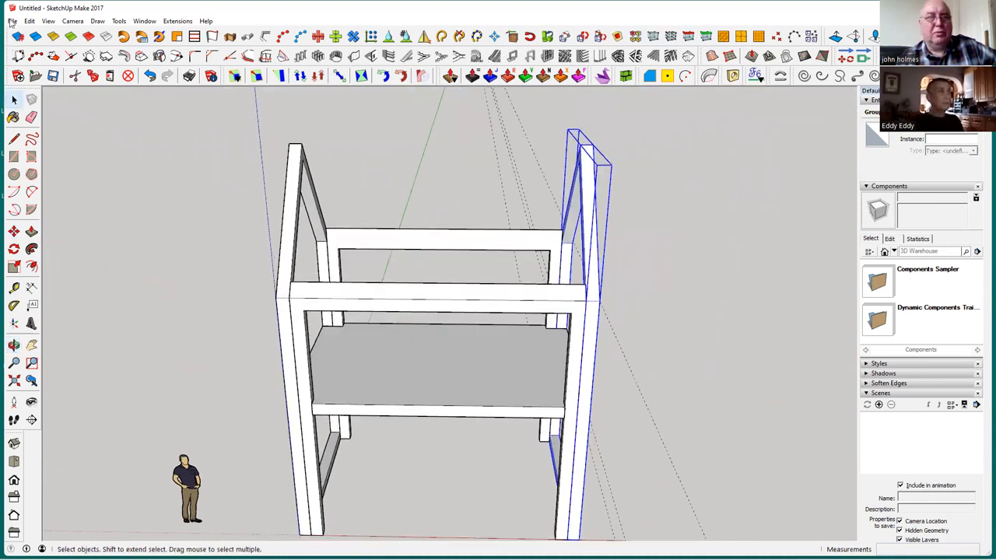
{"action": "left_click", "coordinate": [11, 21]}
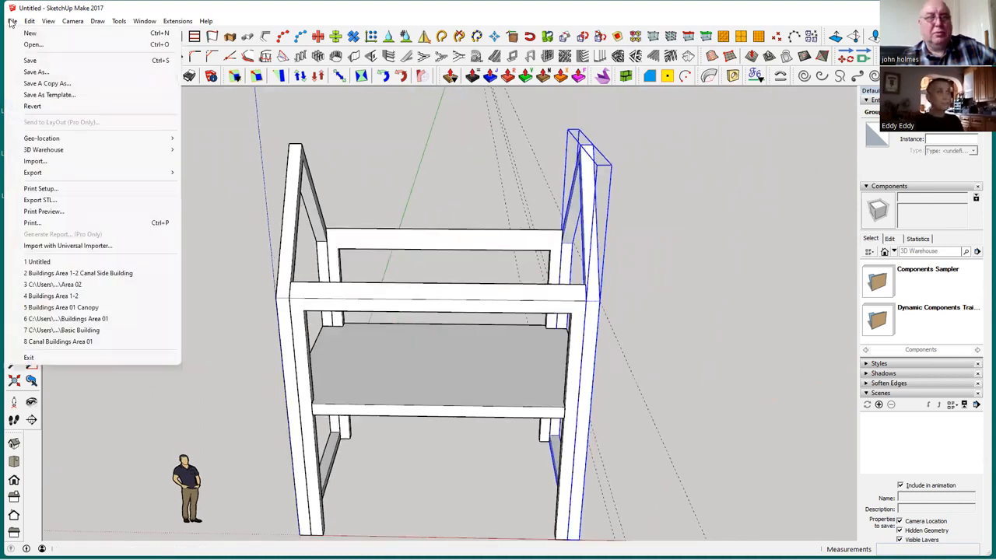
{"action": "left_click", "coordinate": [77, 201]}
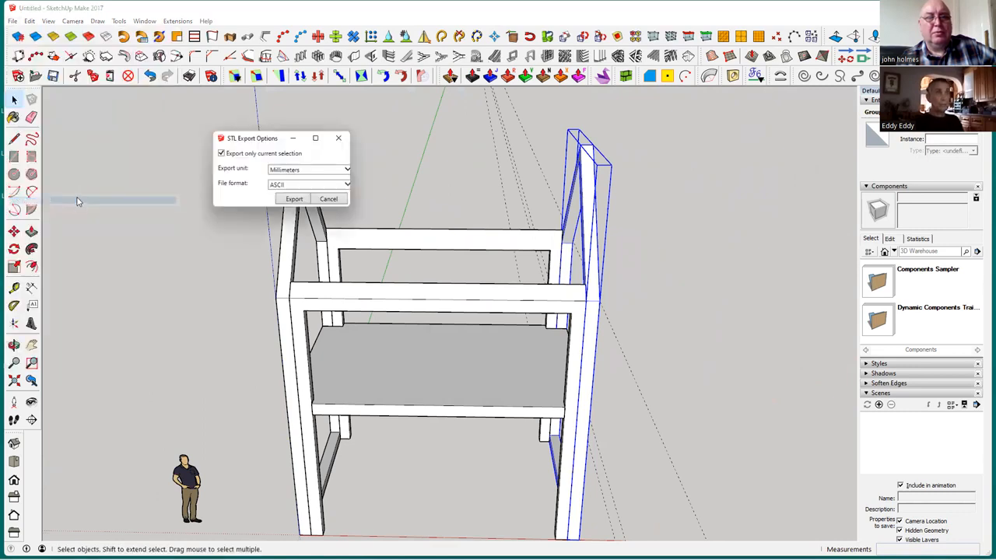
{"action": "left_click", "coordinate": [296, 201]}
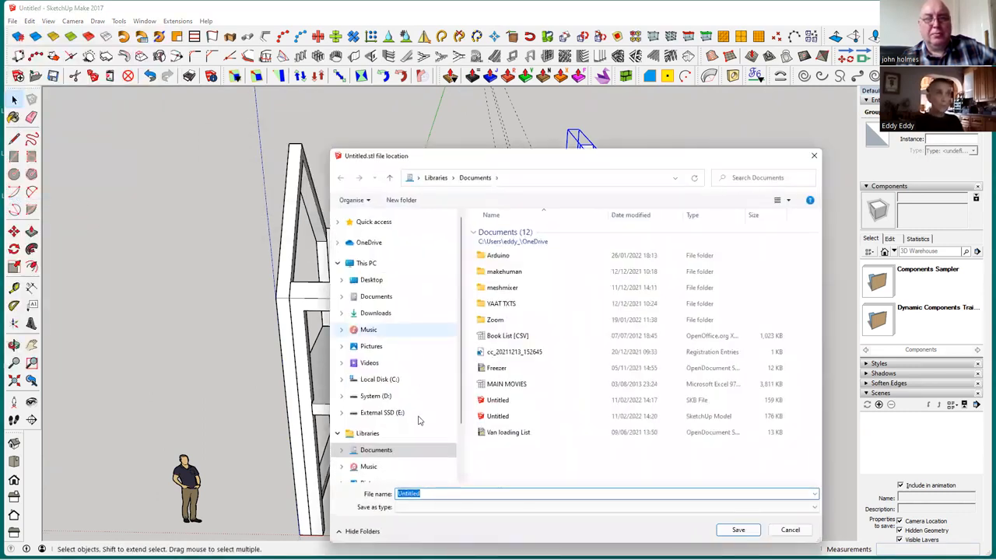
Save the STL export in the Downloads folder under the file name "side wall"
{"action": "left_click", "coordinate": [385, 314]}
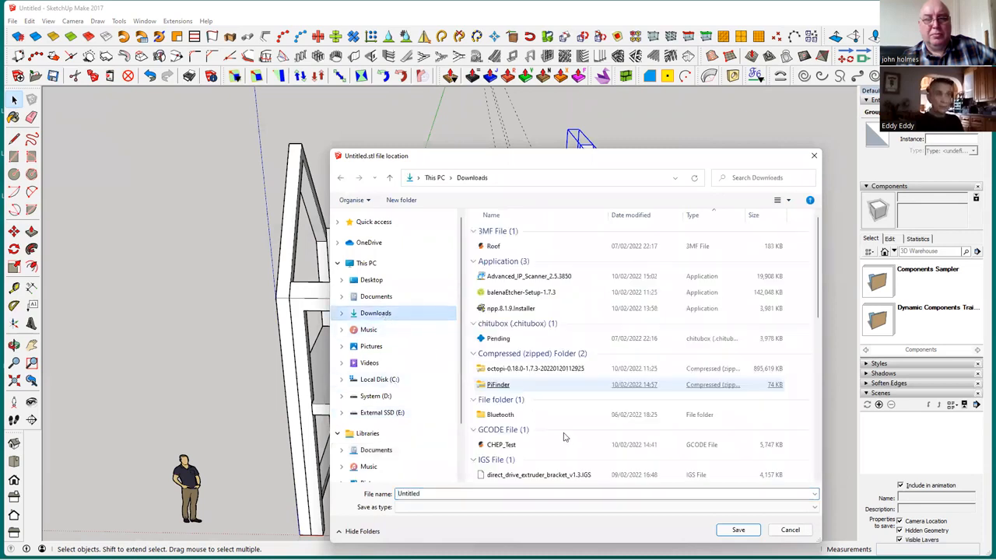
{"action": "left_click", "coordinate": [564, 440]}
{"action": "scroll", "coordinate": [555, 423], "scroll_direction": "down", "scroll_amount": 1}
{"action": "left_click", "coordinate": [554, 424]}
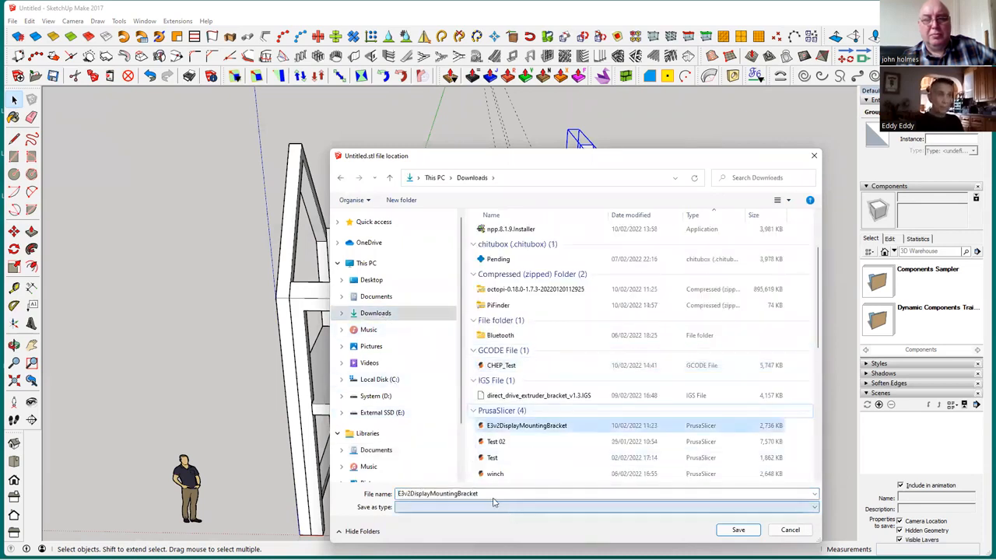
{"action": "double_click", "coordinate": [500, 494]}
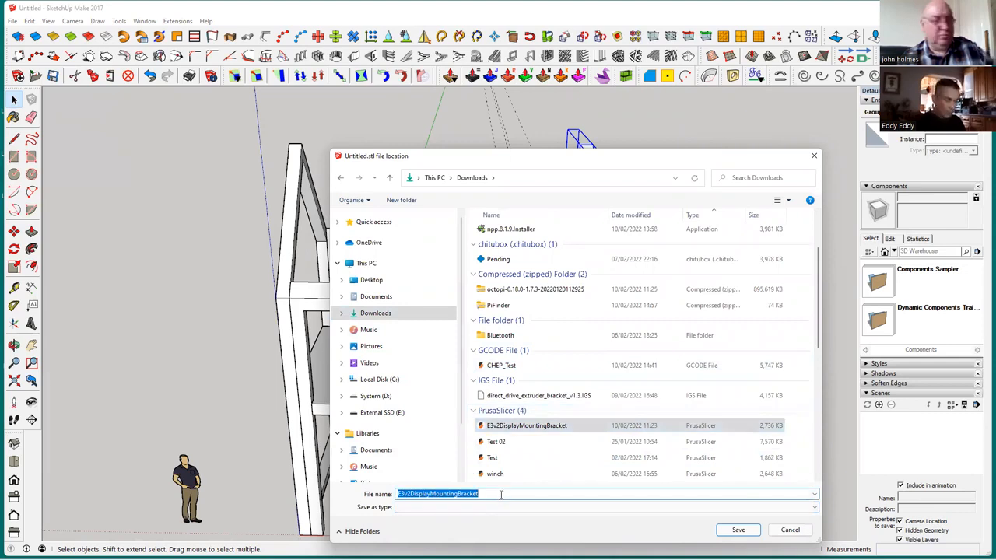
{"action": "type", "text": "side wall"}
{"action": "key", "text": "Return"}
Pick out the gable frame, the front side frame and the floor slab in turn as separate parts, and clear the selection
{"action": "middle_click_drag", "start_coordinate": [651, 339], "coordinate": [578, 284]}
{"action": "left_click", "coordinate": [580, 284]}
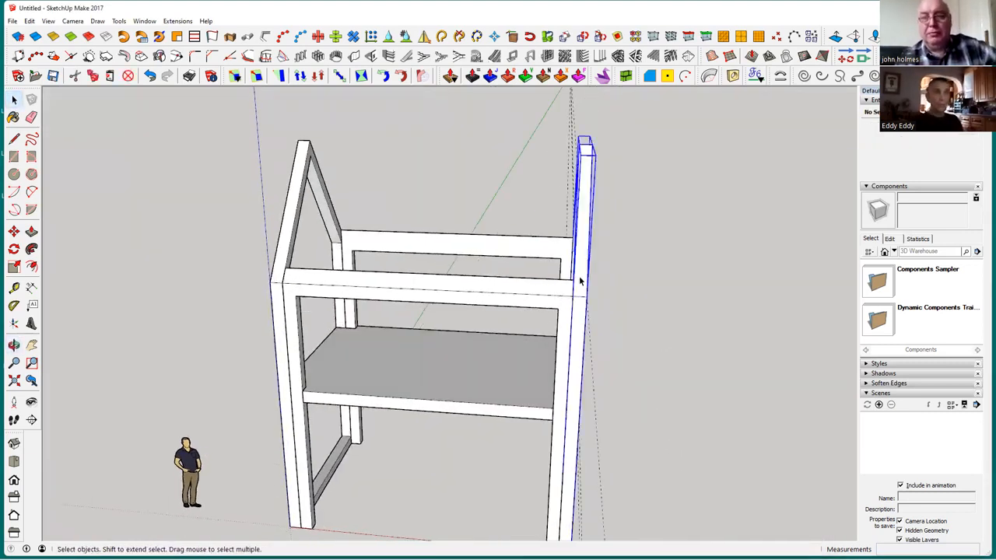
{"action": "left_click", "coordinate": [529, 285]}
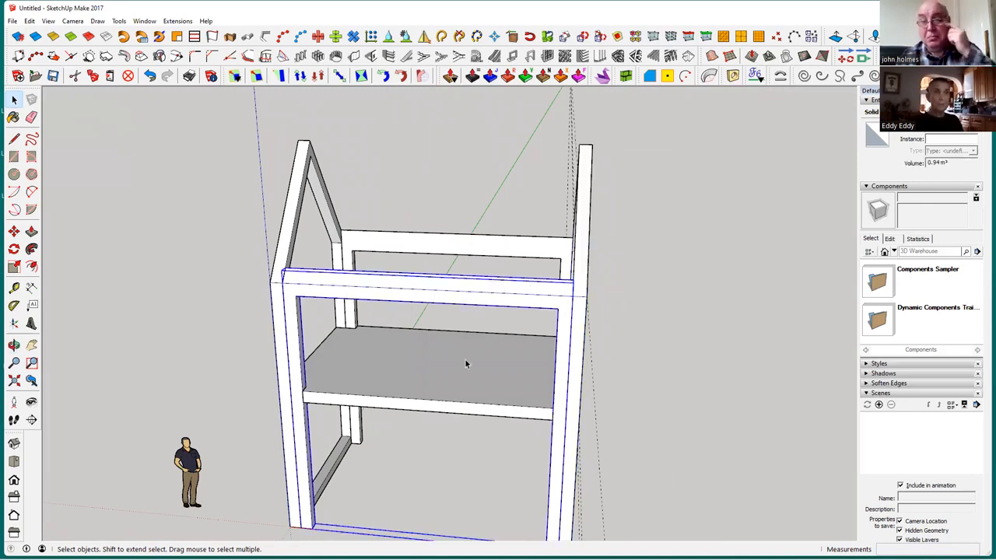
{"action": "left_click", "coordinate": [462, 368]}
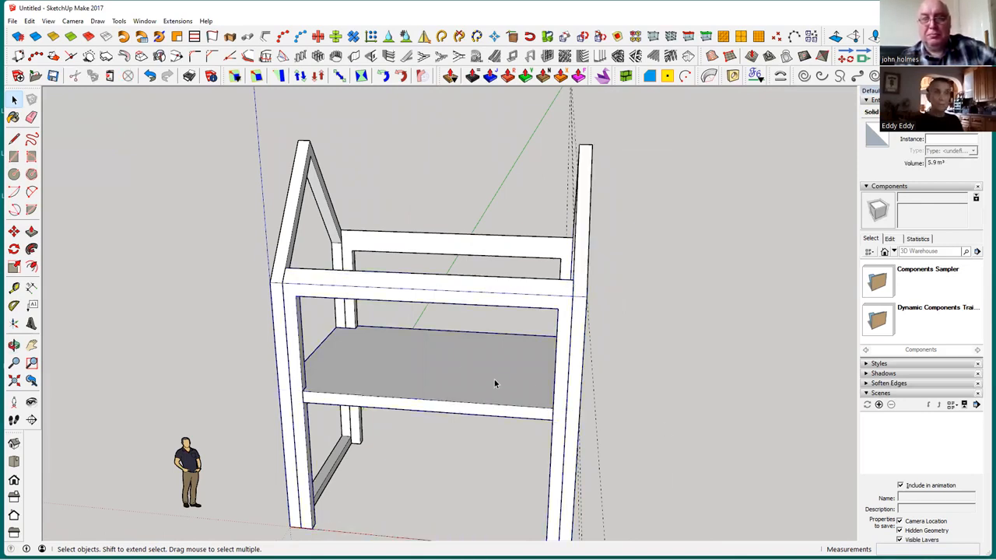
{"action": "middle_click_drag", "start_coordinate": [478, 379], "coordinate": [627, 228]}
{"action": "left_click", "coordinate": [628, 228]}
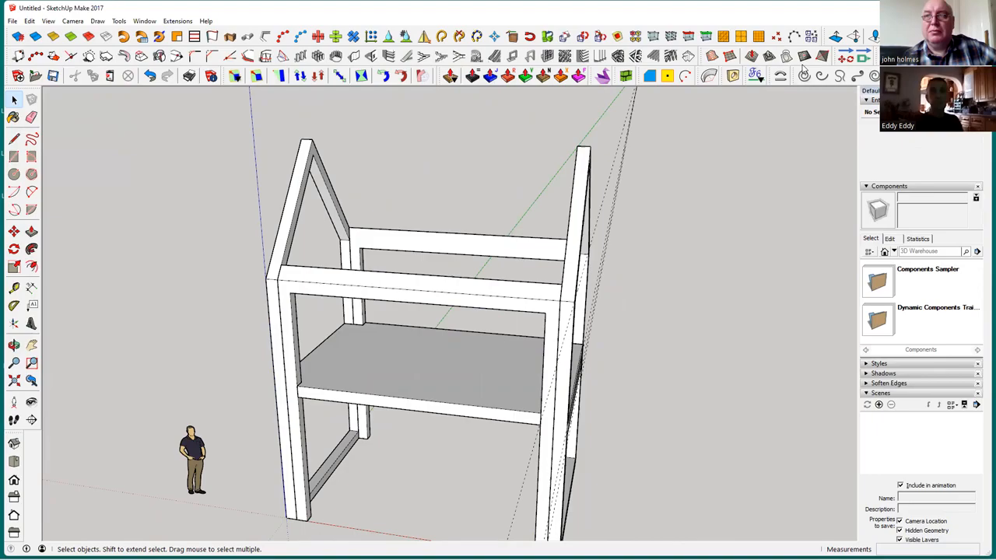
Switch to PrusaSlicer and import the "side wall" STL from the Downloads folder, accepting the automatic scale-down to the print bed
{"action": "left_click", "coordinate": [929, 8]}
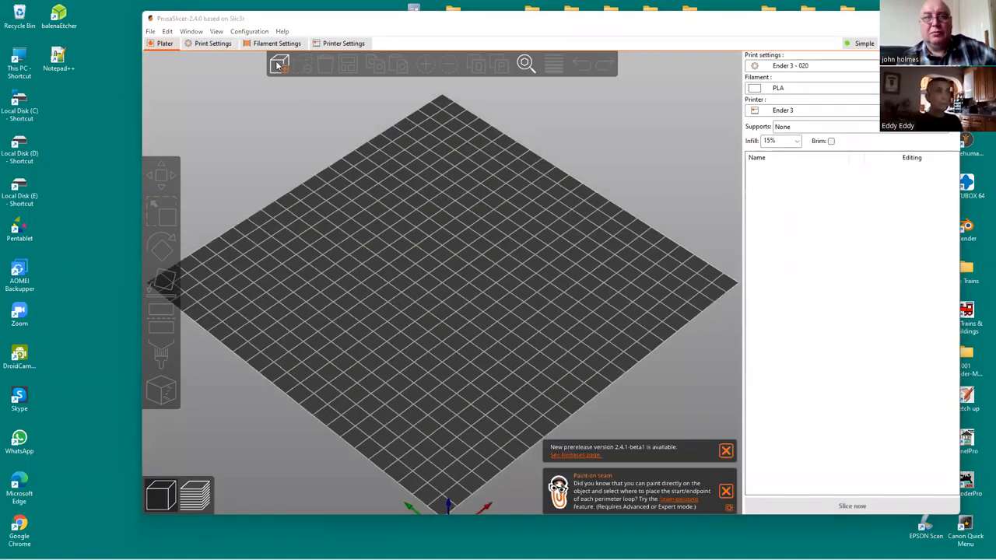
{"action": "key", "text": "ctrl+i"}
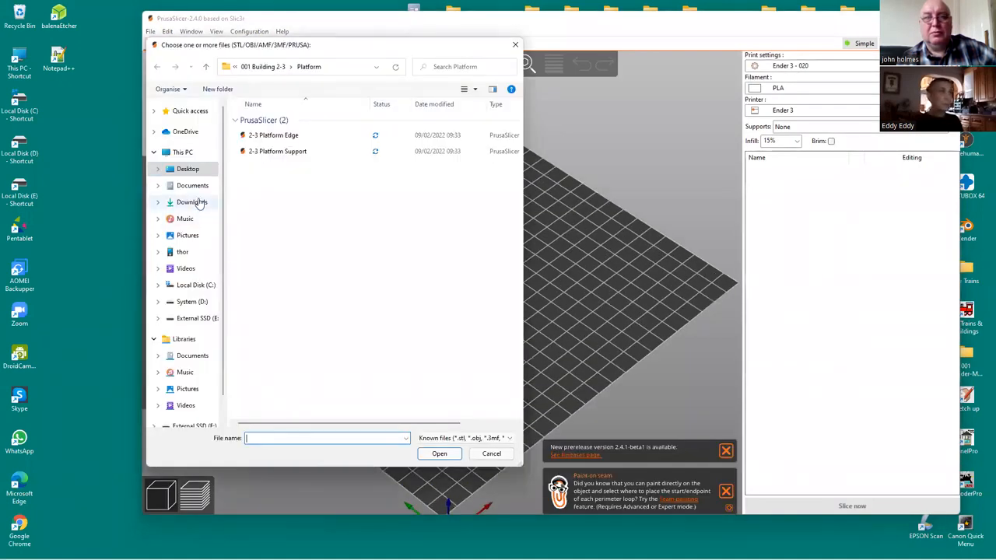
{"action": "left_click", "coordinate": [193, 202]}
{"action": "left_click", "coordinate": [270, 245]}
{"action": "left_click", "coordinate": [271, 212]}
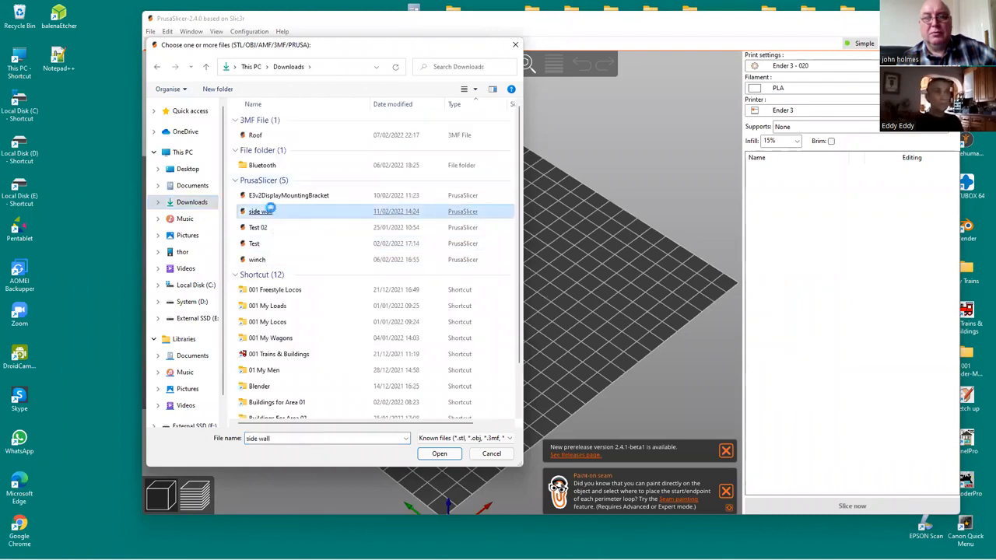
{"action": "key", "text": "Return"}
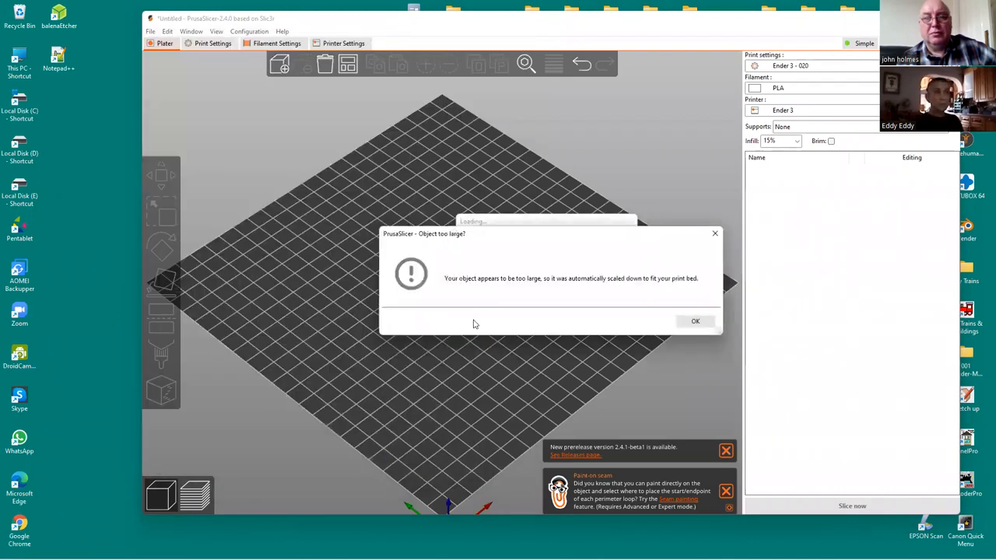
{"action": "left_click", "coordinate": [696, 322]}
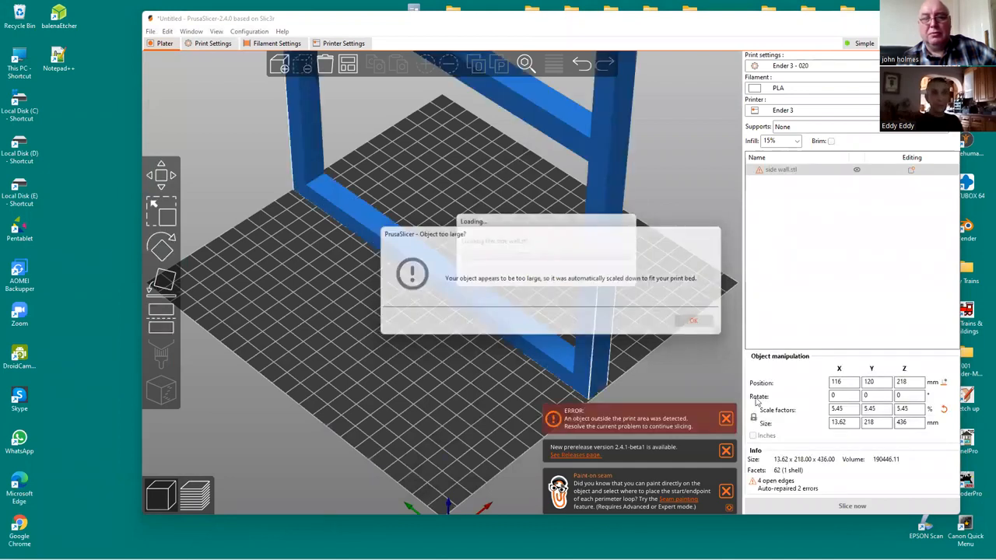
Set the imported side wall's scale factors uniformly to 1%
{"action": "left_click", "coordinate": [853, 411]}
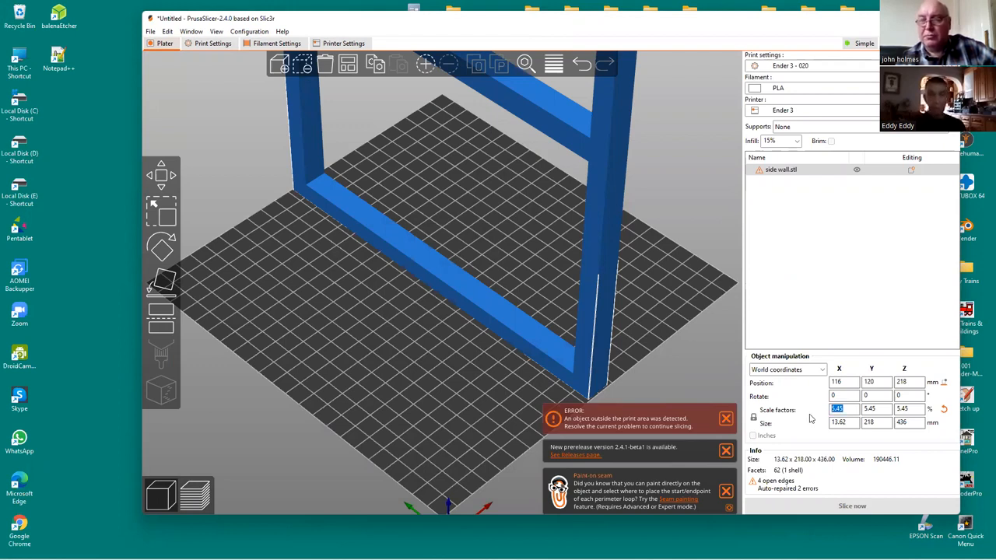
{"action": "type", "text": "1"}
{"action": "key", "text": "Return"}
Repair the scaled side wall mesh with the Fix through the Netfabb function
{"action": "scroll", "coordinate": [593, 369], "scroll_direction": "down", "scroll_amount": 5}
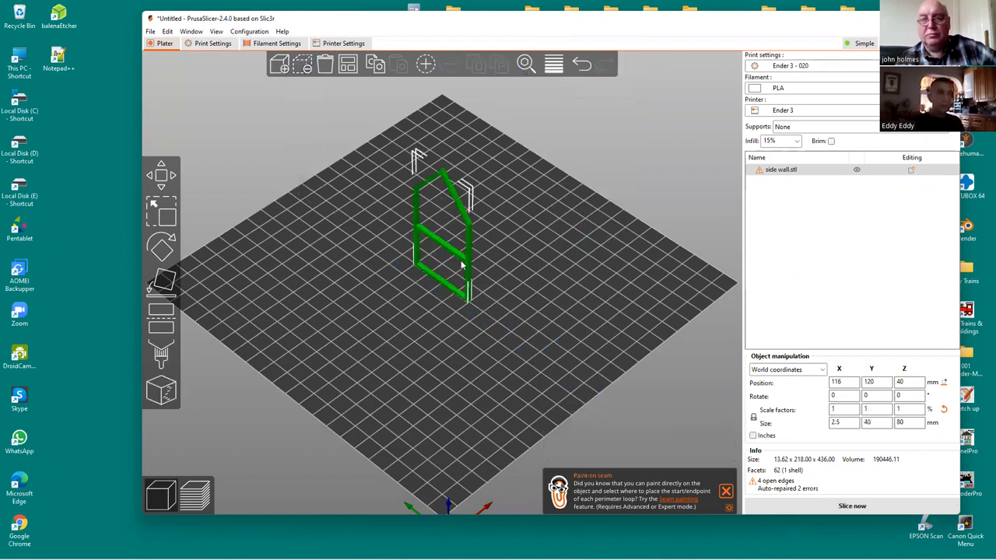
{"action": "scroll", "coordinate": [502, 348], "scroll_direction": "up", "scroll_amount": 3}
{"action": "scroll", "coordinate": [507, 277], "scroll_direction": "up", "scroll_amount": 2}
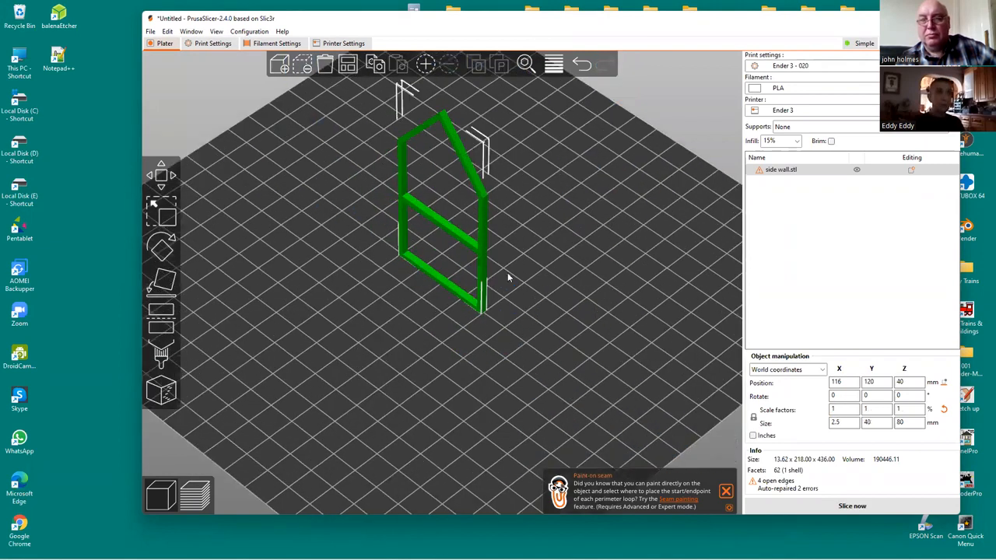
{"action": "left_click_drag", "start_coordinate": [493, 266], "coordinate": [494, 268]}
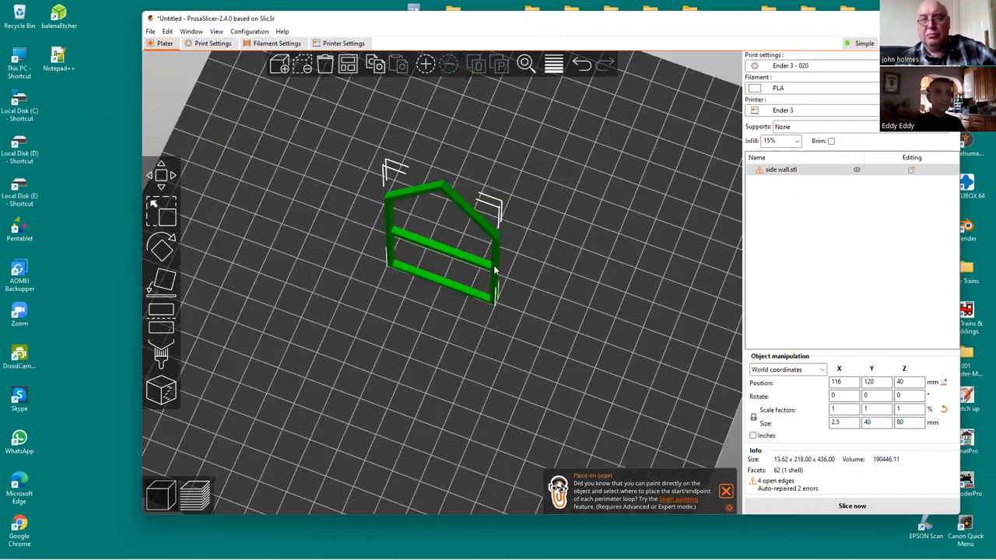
{"action": "right_click", "coordinate": [494, 267]}
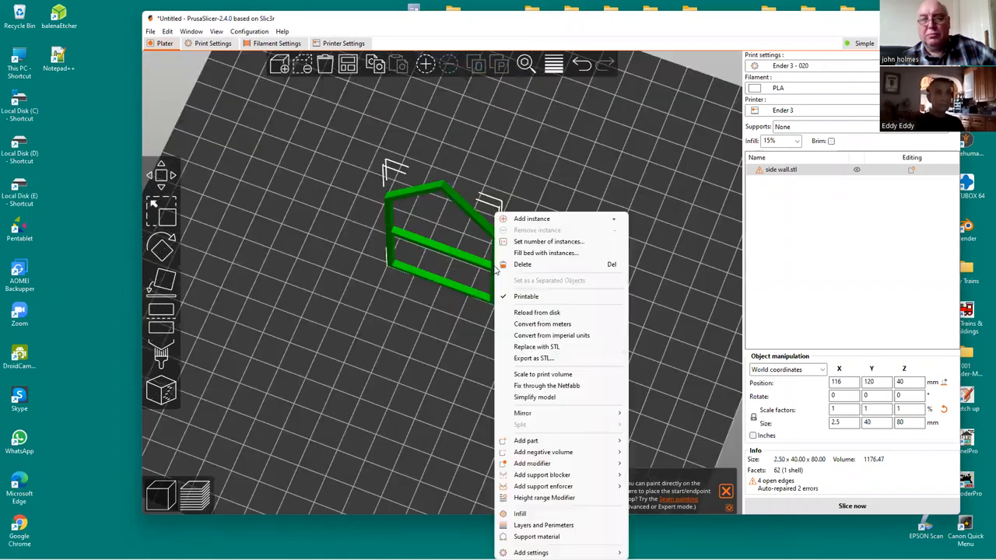
{"action": "left_click", "coordinate": [577, 386]}
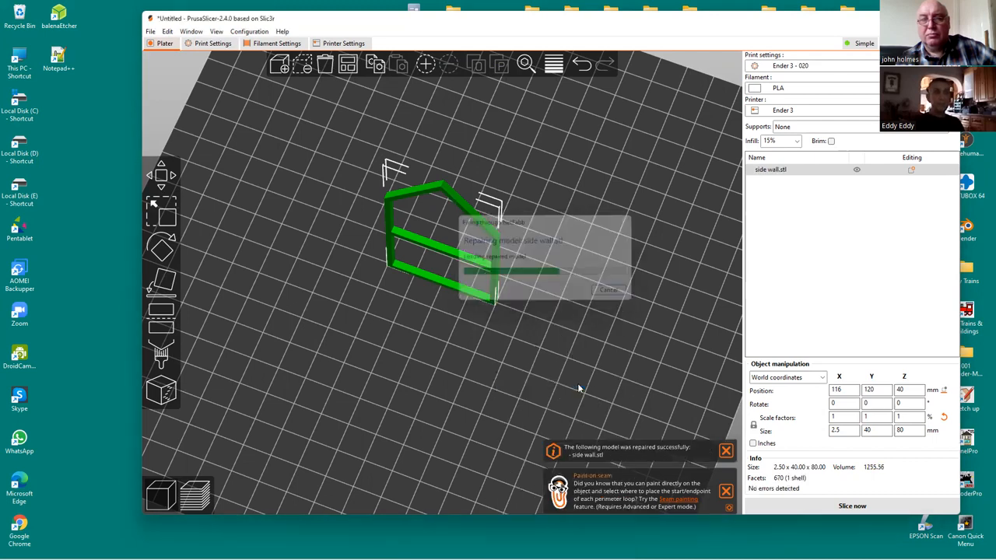
Lay the side wall flat on the print bed by placing it on its large flat face, and deselect it
{"action": "left_click_drag", "start_coordinate": [480, 353], "coordinate": [487, 309]}
{"action": "key", "text": "0"}
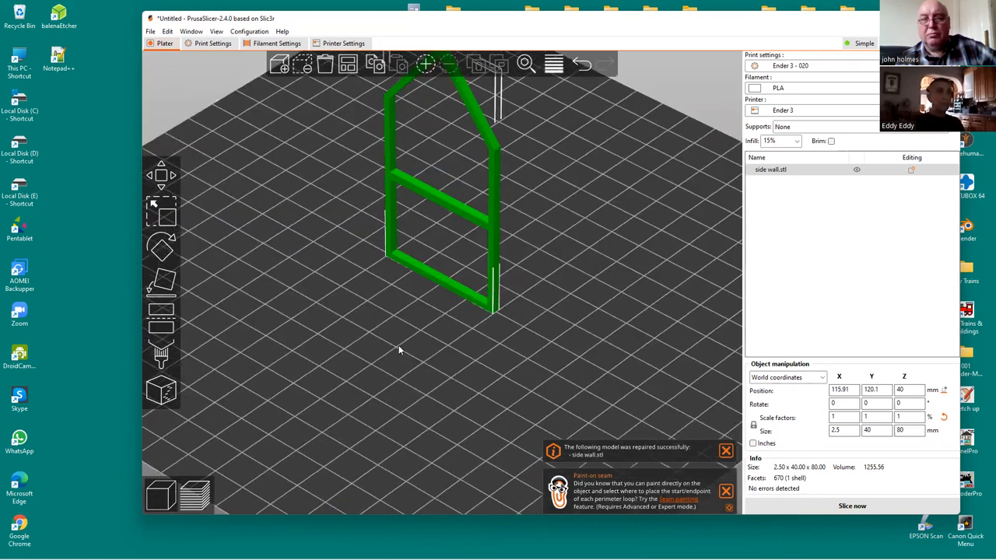
{"action": "left_click", "coordinate": [159, 288]}
{"action": "left_click", "coordinate": [488, 231]}
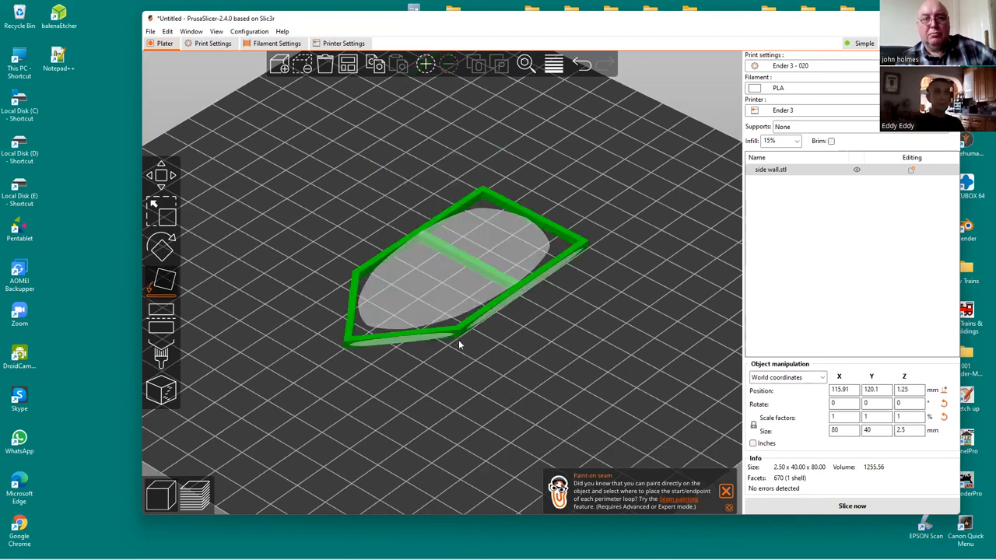
{"action": "left_click", "coordinate": [458, 340]}
Export the repaired, flat side wall as STL to Downloads, replacing the existing "side wall" file
{"action": "left_click_drag", "start_coordinate": [498, 327], "coordinate": [458, 339]}
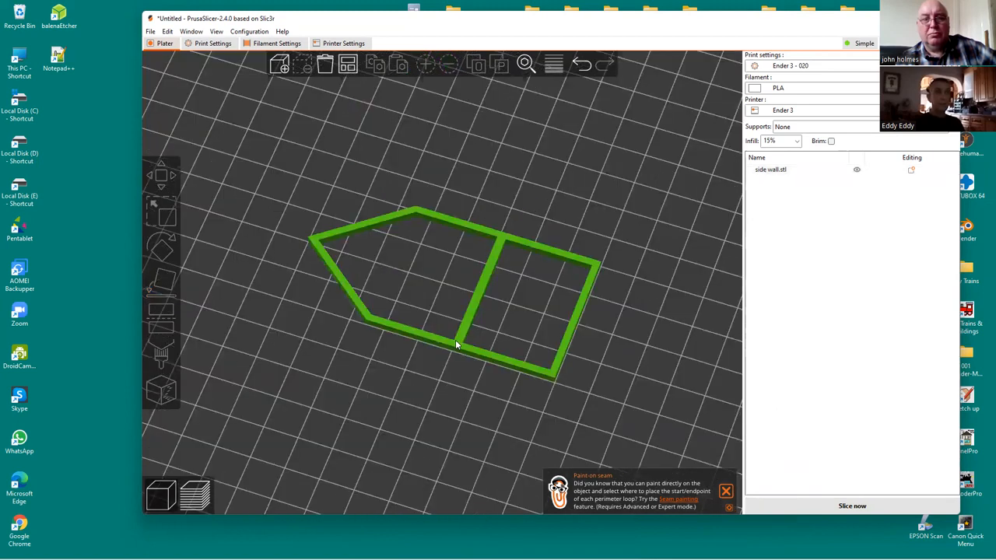
{"action": "right_click", "coordinate": [458, 339]}
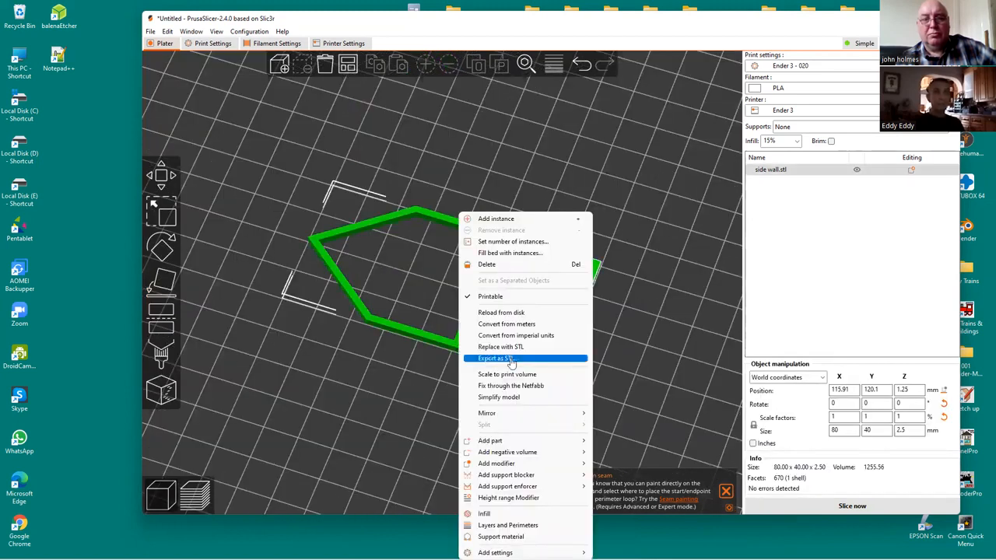
{"action": "left_click", "coordinate": [498, 359]}
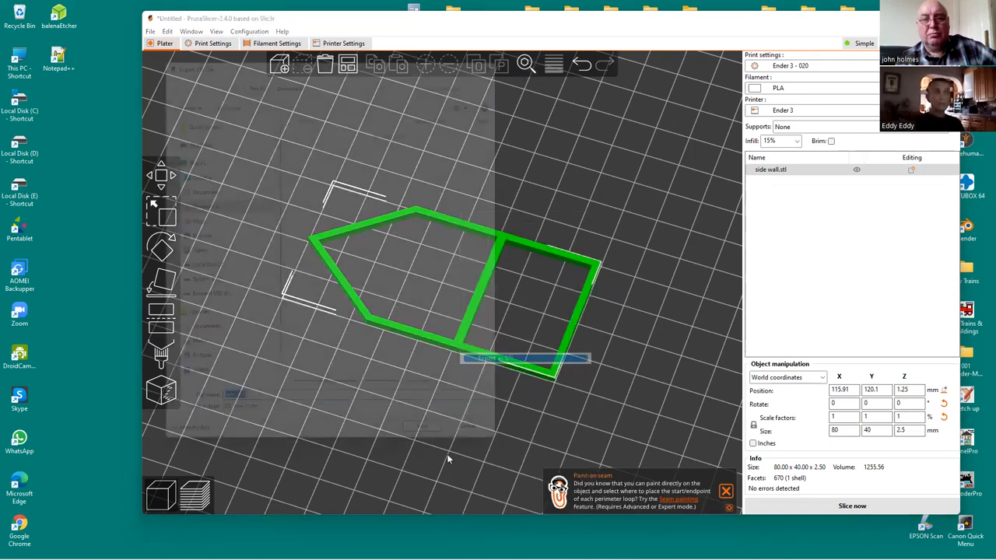
{"action": "left_click", "coordinate": [442, 454]}
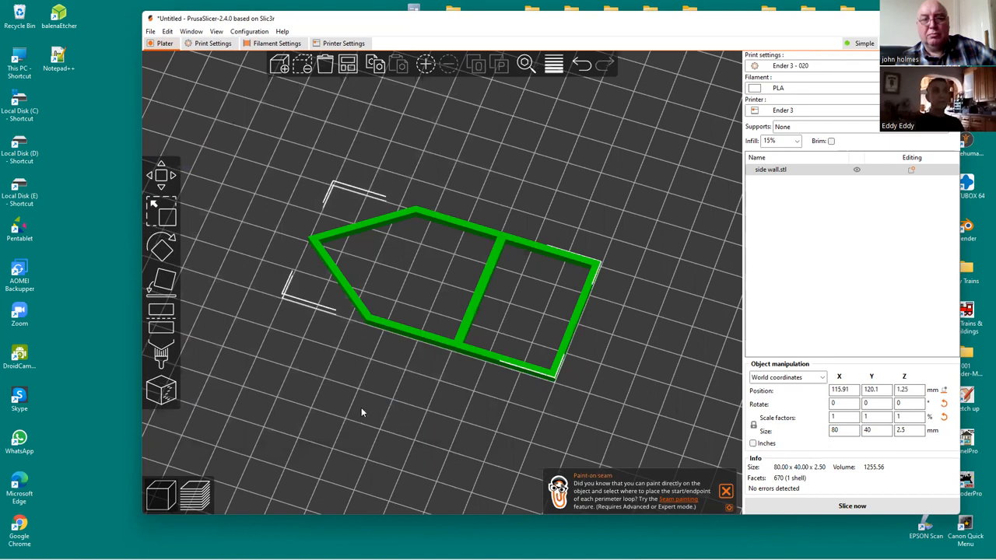
Move the flat frame to about X 76.64, Y 92.8 mm on the bed and import the re-exported "side wall" STL
{"action": "mouse_move", "coordinate": [361, 408]}
{"action": "left_mouse_down"}
{"action": "mouse_move", "coordinate": [589, 407]}
{"action": "mouse_move", "coordinate": [378, 413]}
{"action": "left_mouse_up"}
{"action": "left_click_drag", "start_coordinate": [502, 389], "coordinate": [513, 386]}
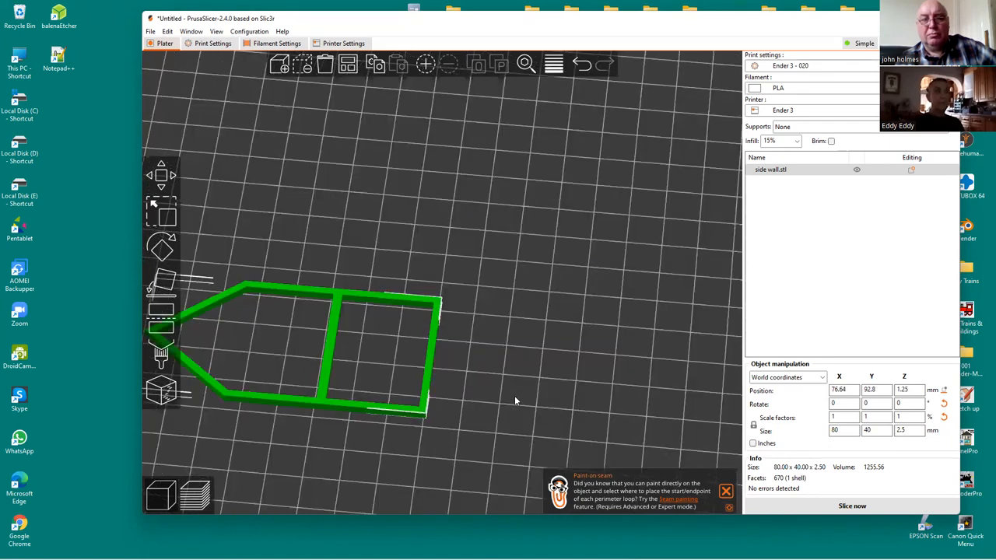
{"action": "left_click", "coordinate": [280, 66]}
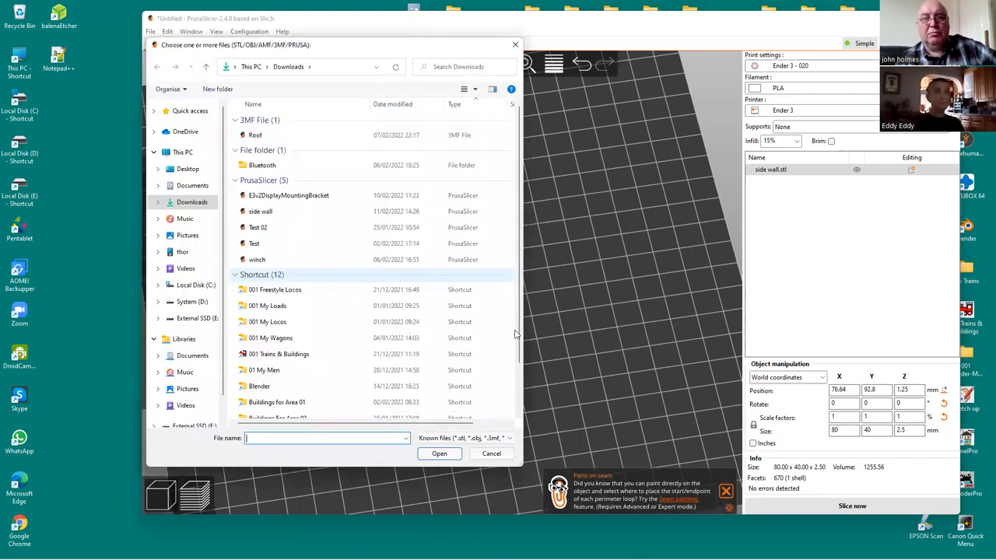
{"action": "left_click", "coordinate": [261, 211]}
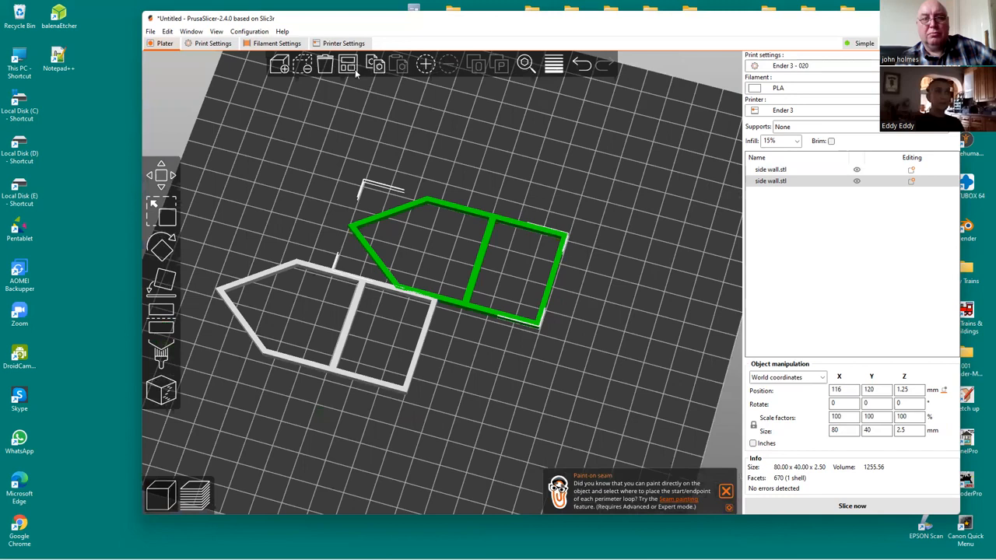
{"action": "left_click", "coordinate": [355, 73]}
{"action": "left_click_drag", "start_coordinate": [632, 406], "coordinate": [601, 366]}
Switch back to SketchUp and examine the assembled house frame and its floor from several angles
{"action": "left_click", "coordinate": [898, 18]}
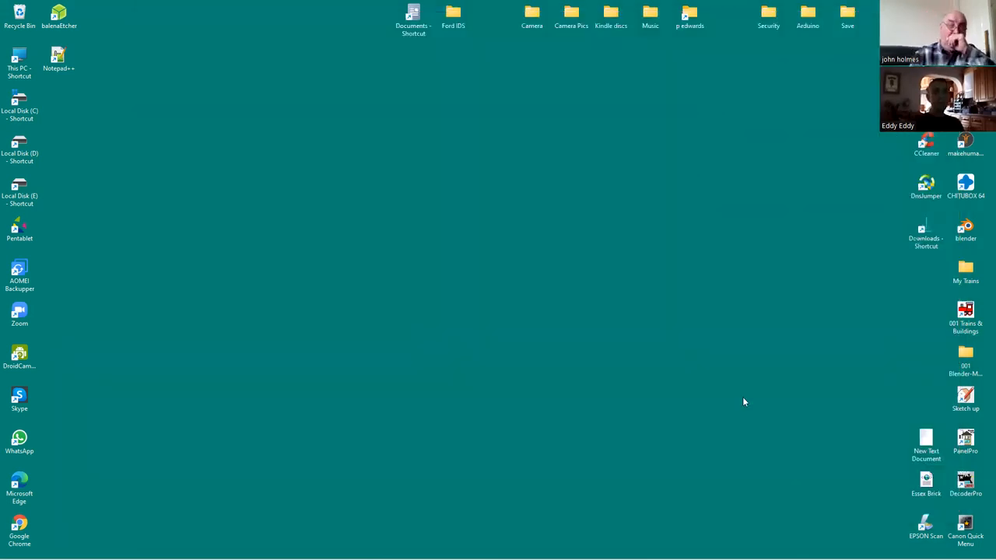
{"action": "mouse_move", "coordinate": [712, 557]}
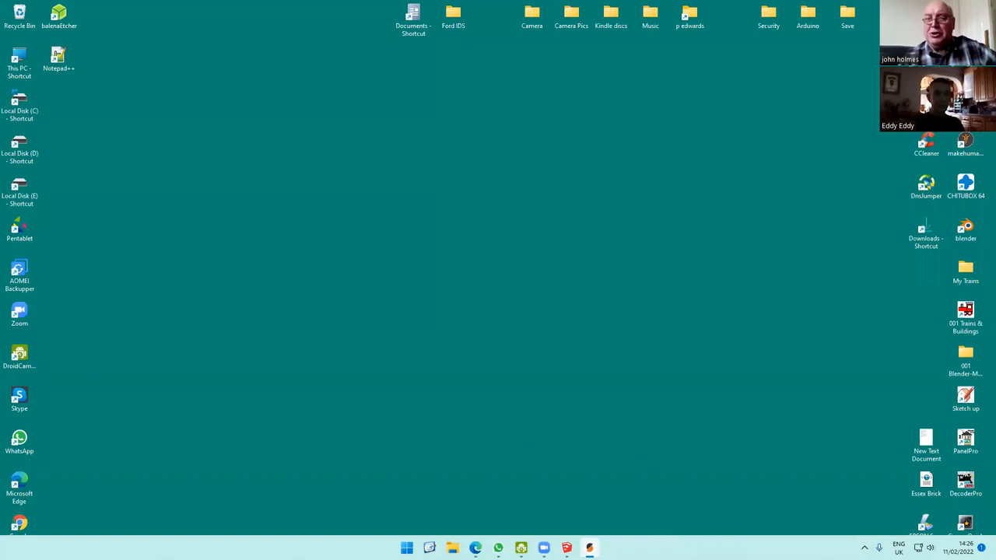
{"action": "mouse_move", "coordinate": [566, 548]}
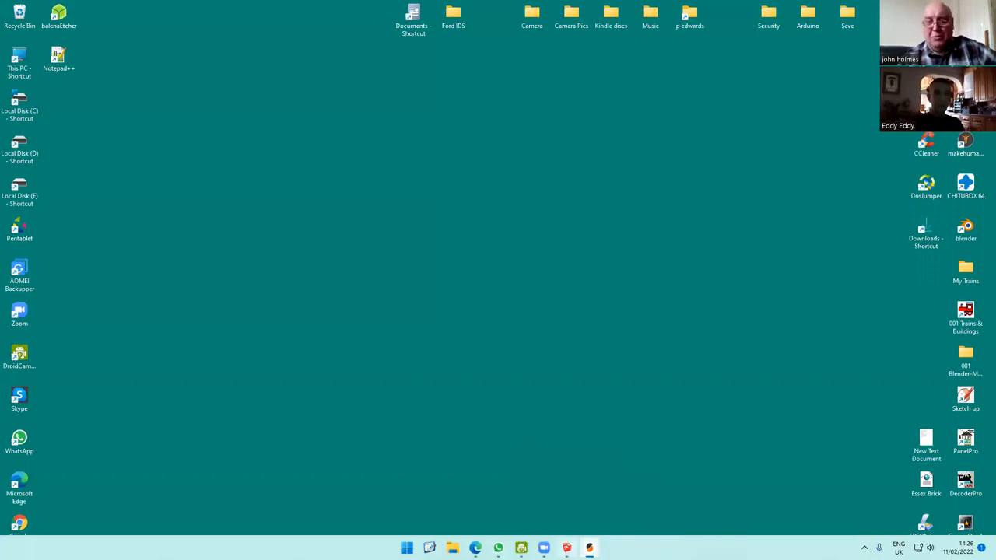
{"action": "scroll", "coordinate": [675, 448], "scroll_direction": "down", "scroll_amount": 1}
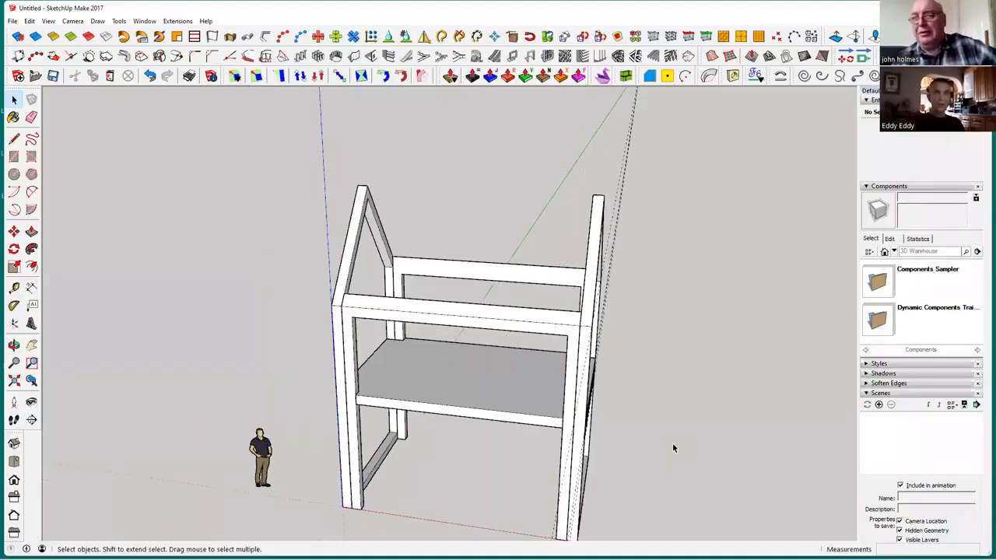
{"action": "middle_click_drag", "start_coordinate": [672, 458], "coordinate": [654, 403]}
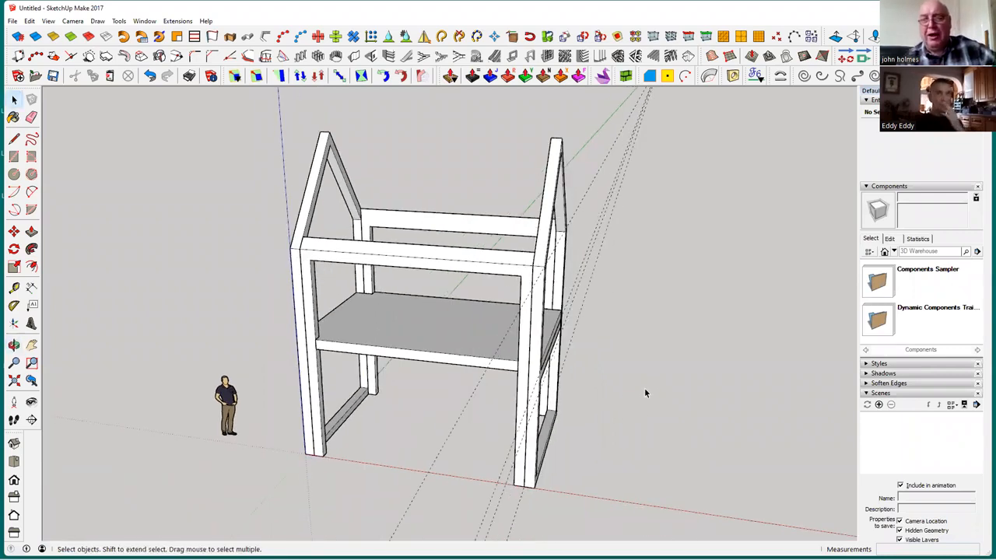
{"action": "middle_click_drag", "start_coordinate": [499, 424], "coordinate": [701, 458]}
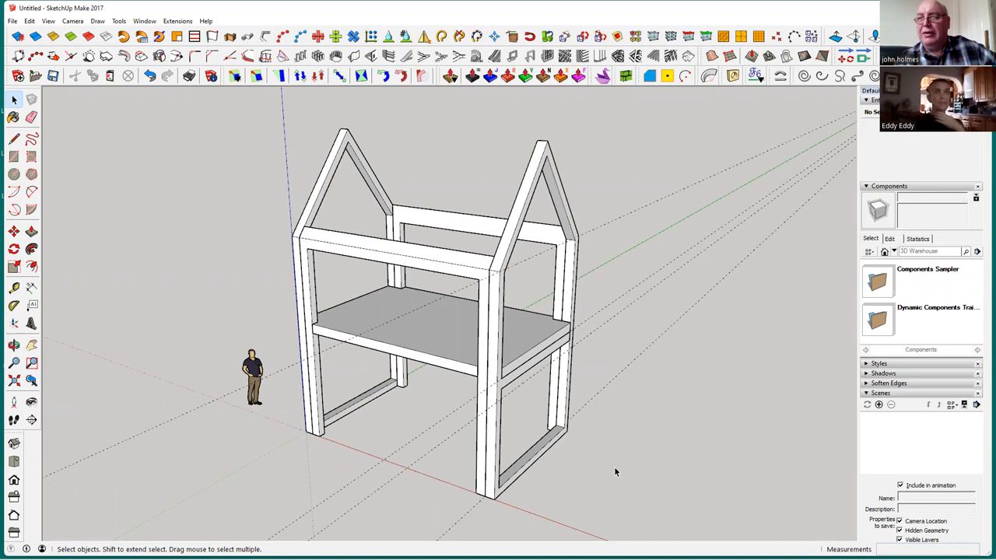
{"action": "middle_click_drag", "start_coordinate": [488, 471], "coordinate": [471, 460]}
{"action": "middle_click_drag", "start_coordinate": [540, 471], "coordinate": [643, 364]}
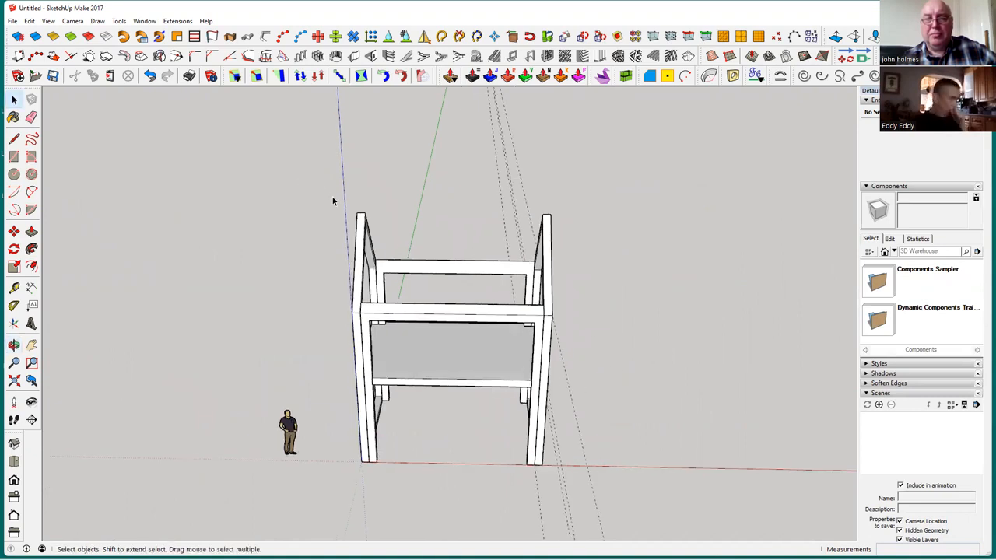
Select all parts of the house and copy them 6 m along the red axis, from the outer base corner to the opposite end's corner
{"action": "left_click_drag", "start_coordinate": [307, 180], "coordinate": [631, 502]}
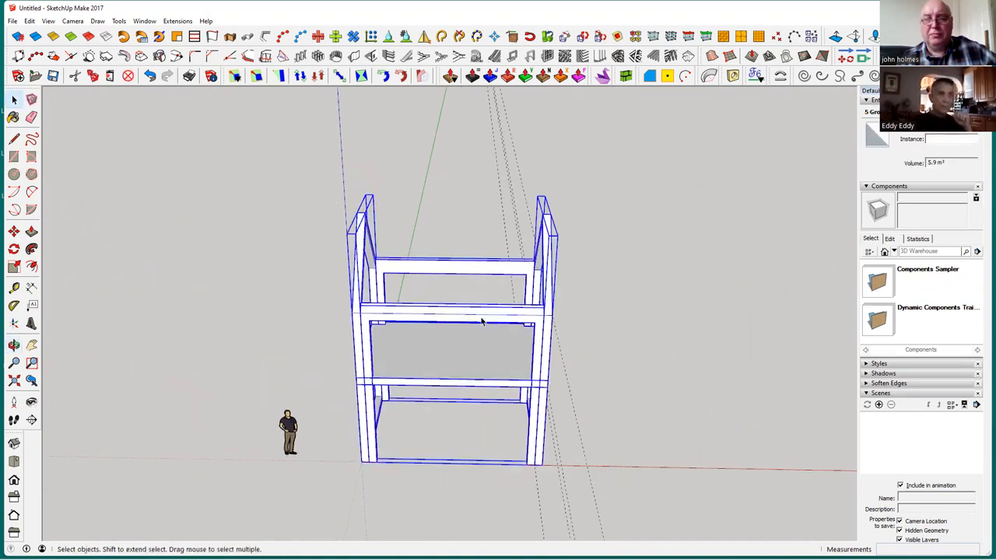
{"action": "left_click", "coordinate": [13, 232]}
{"action": "left_click", "coordinate": [14, 232]}
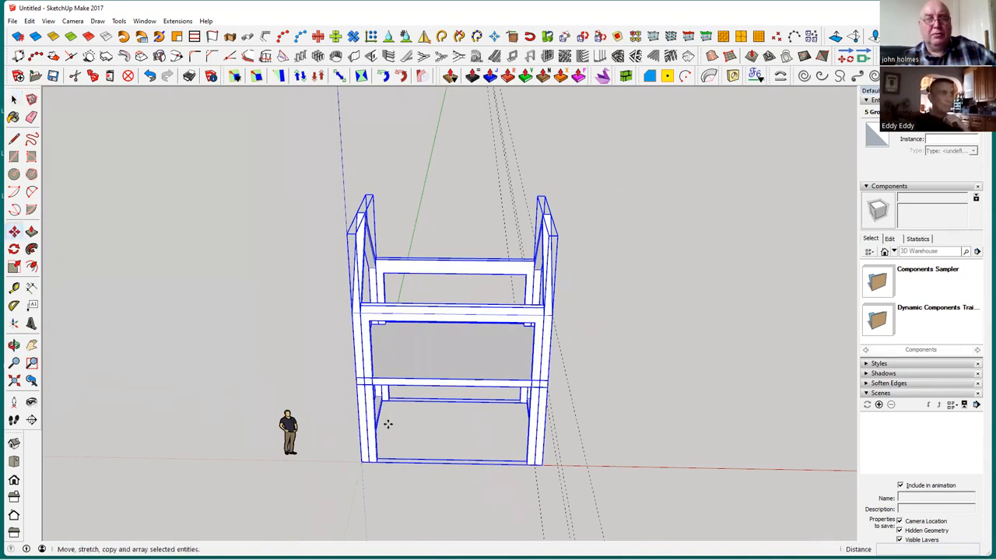
{"action": "left_click", "coordinate": [362, 461]}
{"action": "key", "text": "ctrl"}
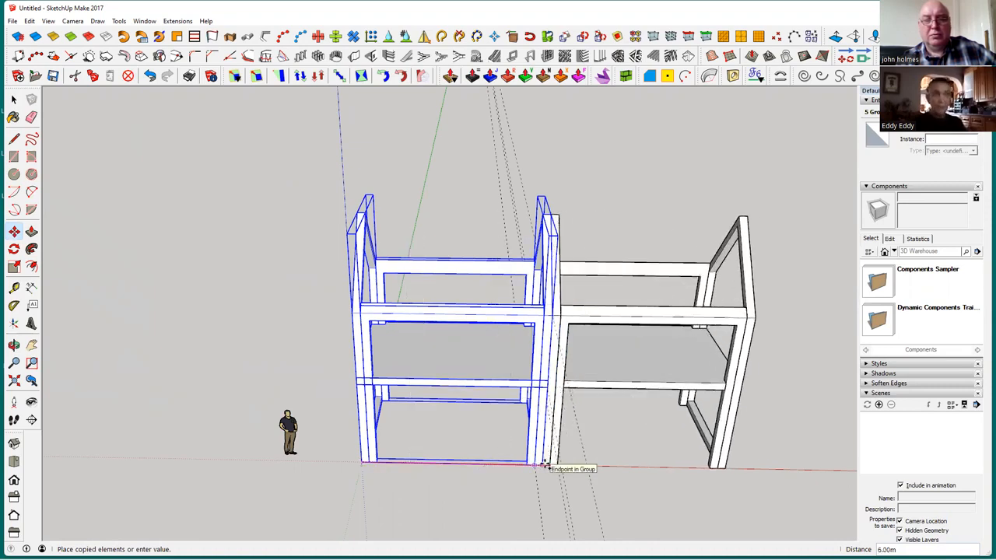
{"action": "left_click", "coordinate": [544, 465]}
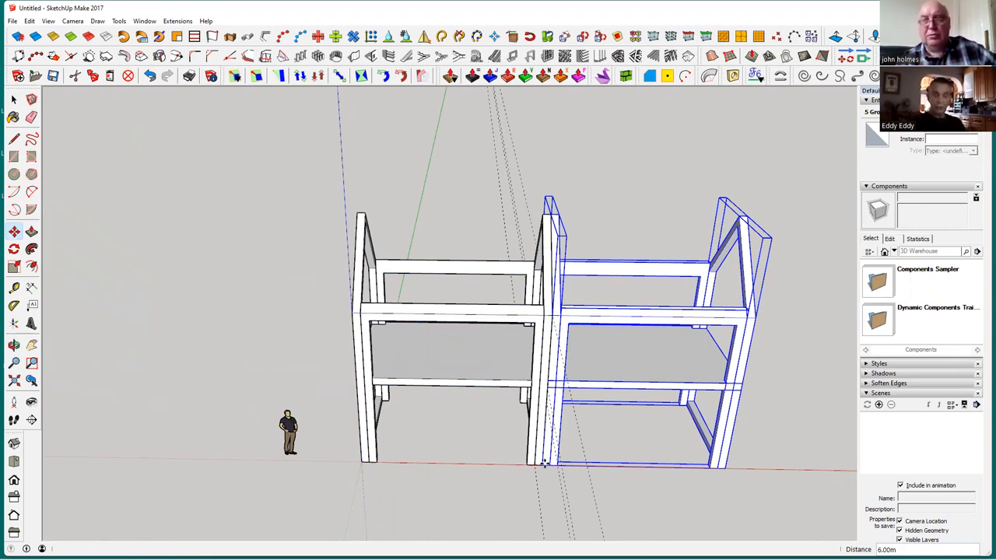
Multiply the house copy by 6 to form a continuous row of frames along the red axis
{"action": "type", "text": "*"}
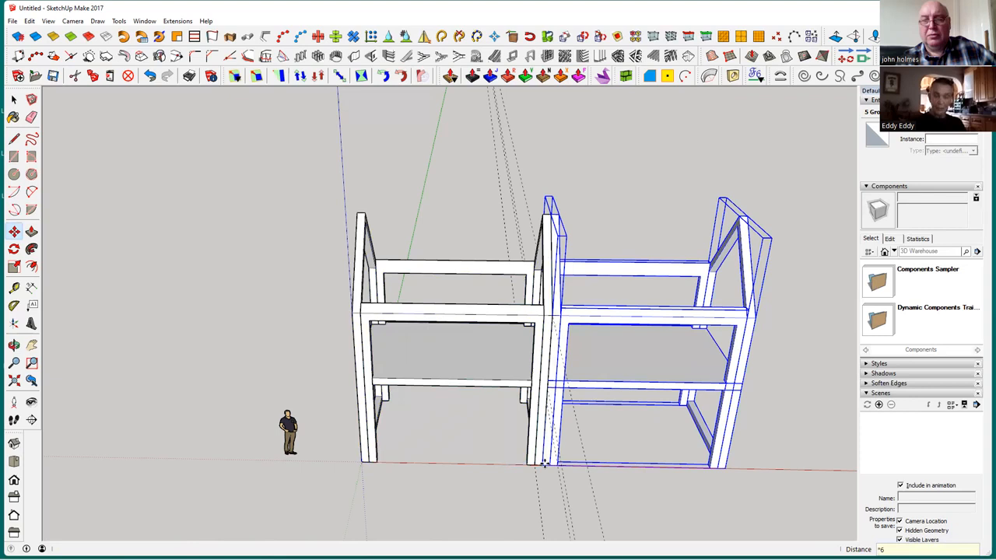
{"action": "type", "text": "6"}
{"action": "key", "text": "Return"}
{"action": "scroll", "coordinate": [501, 484], "scroll_direction": "down", "scroll_amount": 5}
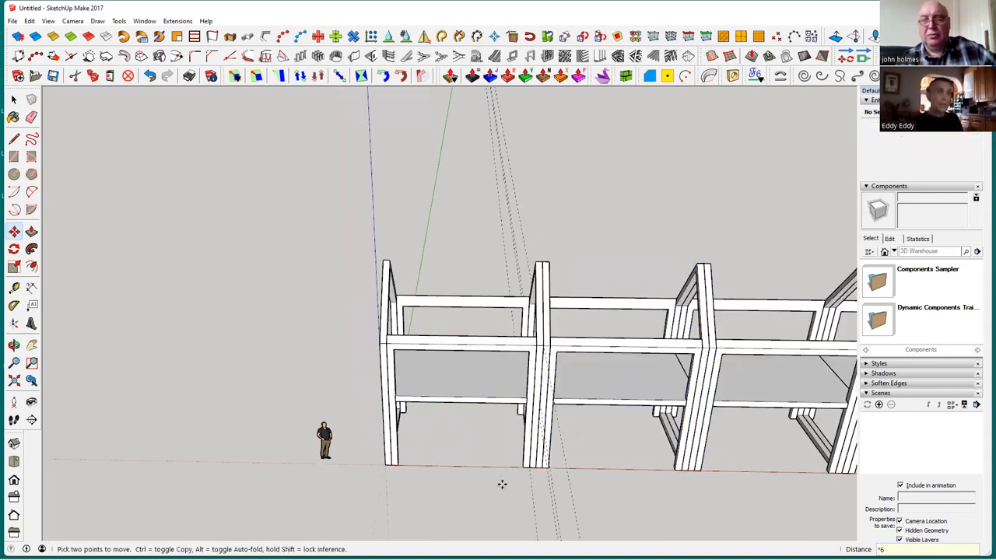
{"action": "mouse_move", "coordinate": [529, 458]}
{"action": "middle_mouse_down"}
{"action": "mouse_move", "coordinate": [351, 439]}
{"action": "mouse_move", "coordinate": [327, 423]}
{"action": "mouse_move", "coordinate": [477, 357]}
{"action": "mouse_move", "coordinate": [610, 399]}
{"action": "mouse_move", "coordinate": [553, 402]}
{"action": "mouse_move", "coordinate": [528, 431]}
{"action": "middle_mouse_up"}
{"action": "key", "text": "m"}
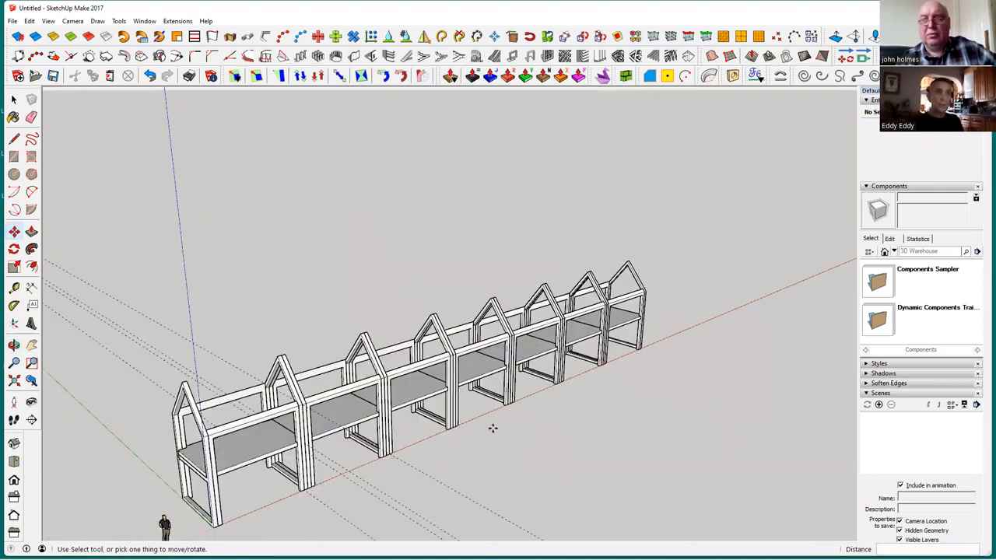
{"action": "scroll", "coordinate": [488, 433], "scroll_direction": "down", "scroll_amount": 1}
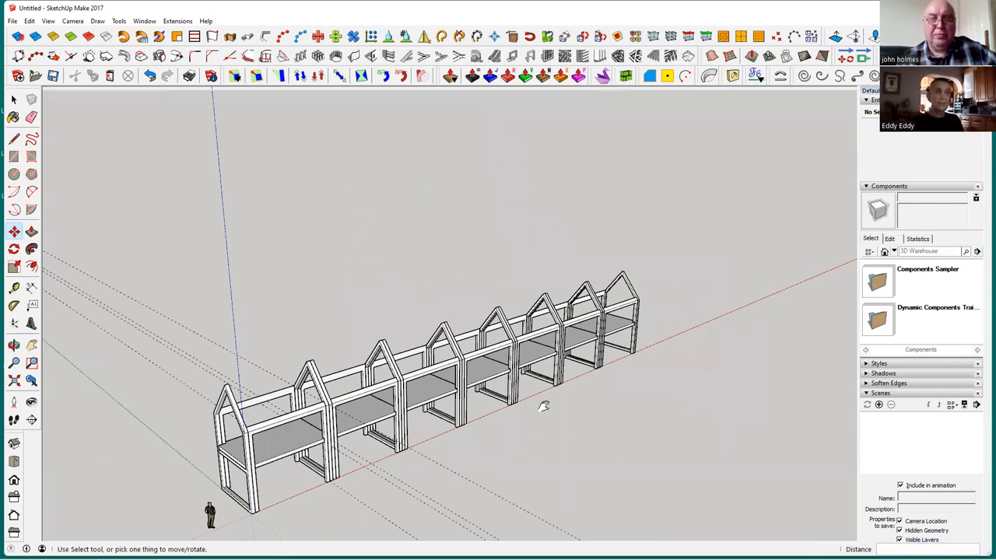
Undo the continuous row of house copies along the red axis
{"action": "middle_click_drag", "start_coordinate": [583, 399], "coordinate": [594, 485]}
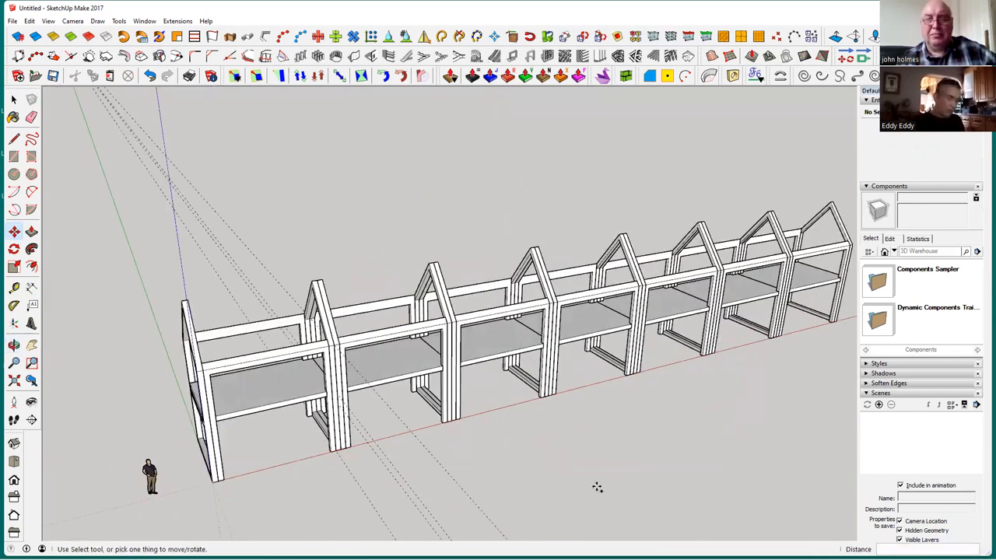
{"action": "key", "text": "ctrl+z"}
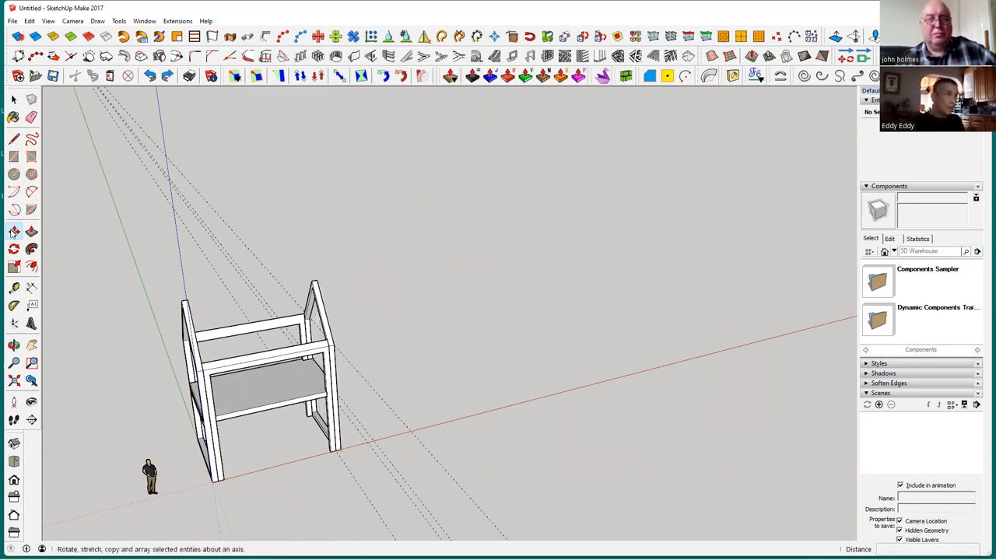
Select the whole house with the scale figure and copy them about 38.4 m along the red axis from the base corner at the origin
{"action": "key", "text": "space"}
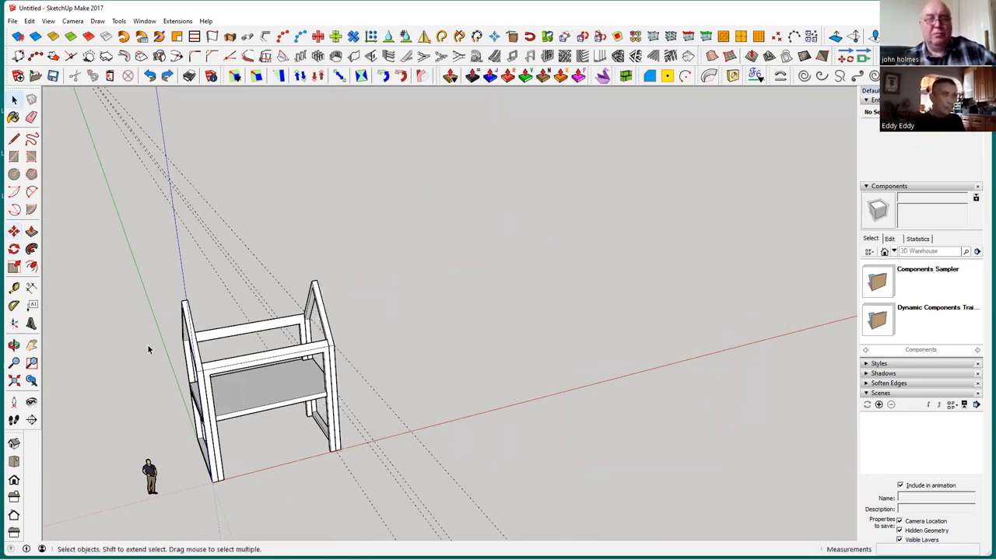
{"action": "left_click_drag", "start_coordinate": [129, 268], "coordinate": [405, 500]}
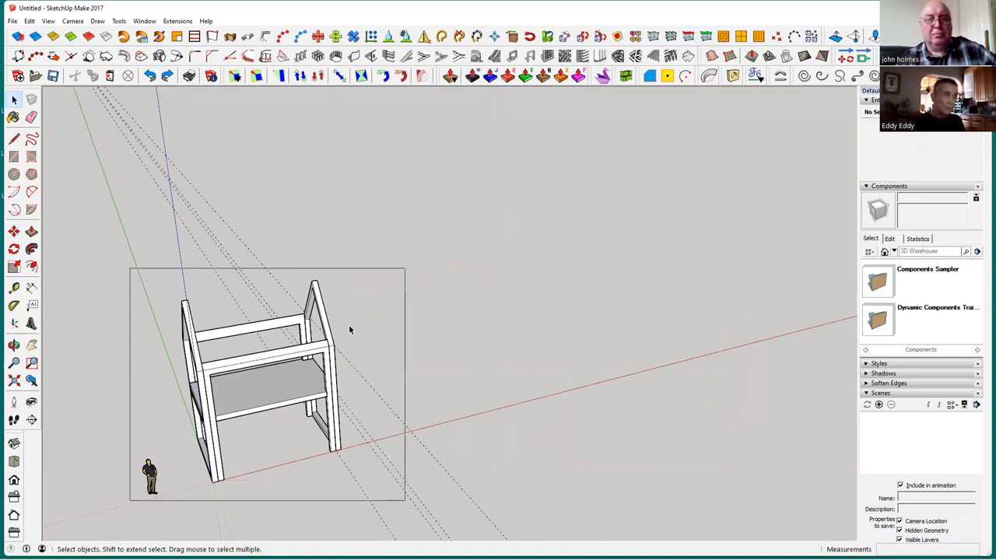
{"action": "left_click", "coordinate": [14, 231]}
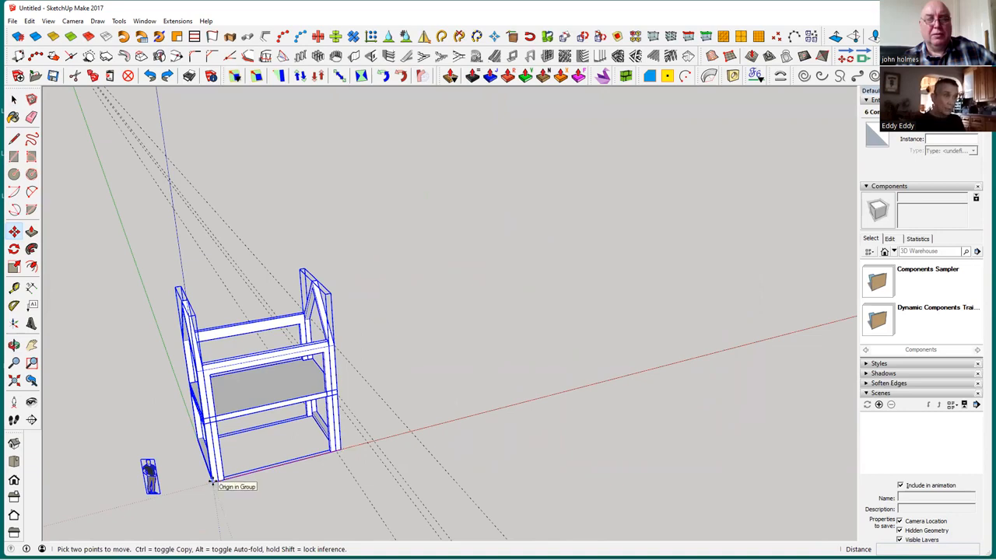
{"action": "key", "text": "ctrl"}
{"action": "left_click", "coordinate": [213, 482]}
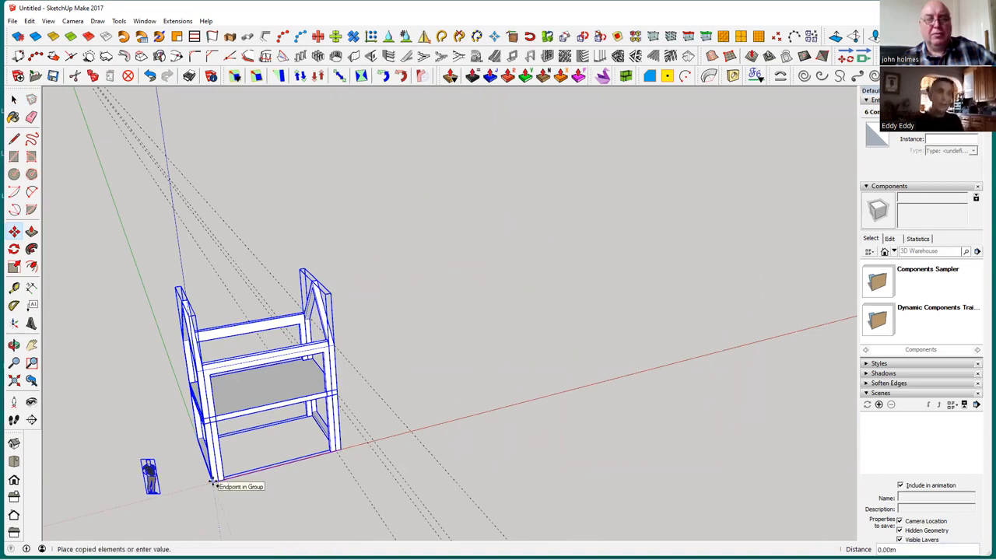
{"action": "left_click", "coordinate": [778, 336]}
Divide the distance between the original house and its copy by 3 to array evenly spaced houses
{"action": "middle_click_drag", "start_coordinate": [693, 400], "coordinate": [576, 365]}
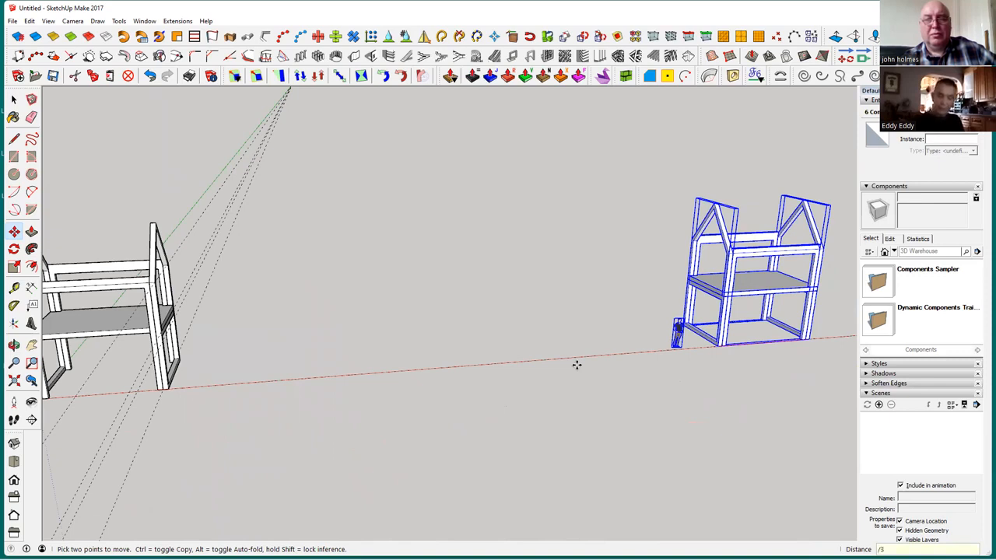
{"action": "key", "text": "Return"}
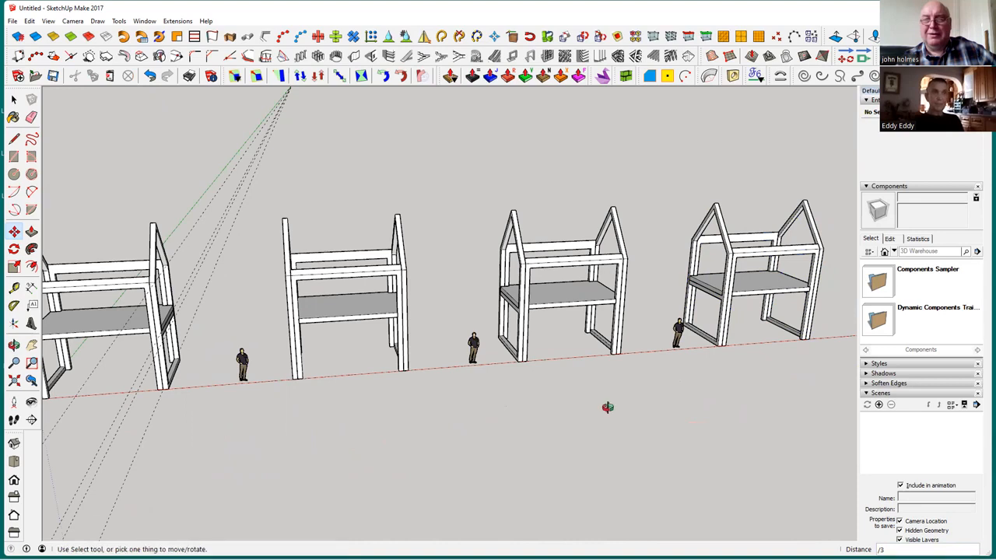
{"action": "middle_click_drag", "start_coordinate": [503, 393], "coordinate": [711, 389]}
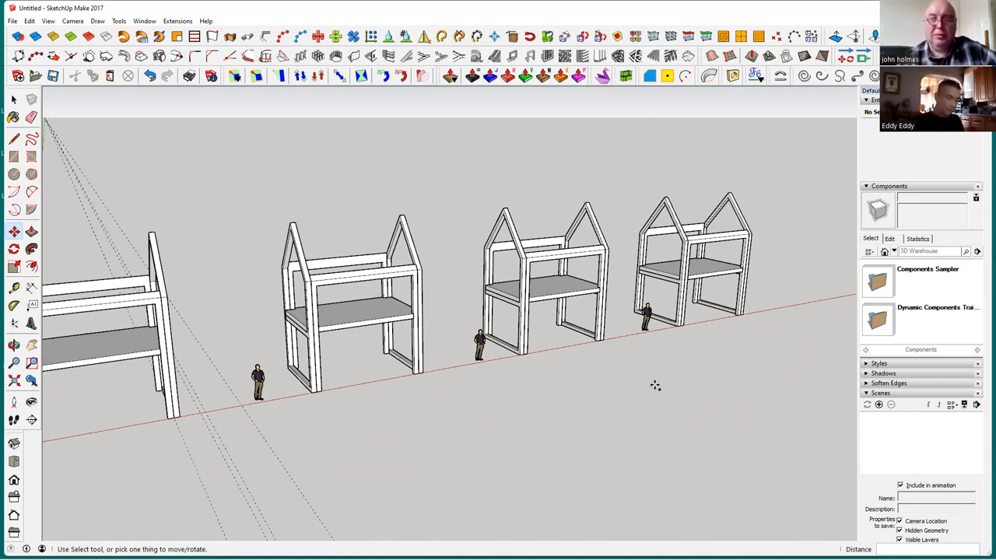
Undo the spaced array of house copies and return to the Select tool
{"action": "key", "text": "ctrl+z"}
{"action": "scroll", "coordinate": [654, 384], "scroll_direction": "down", "scroll_amount": 4}
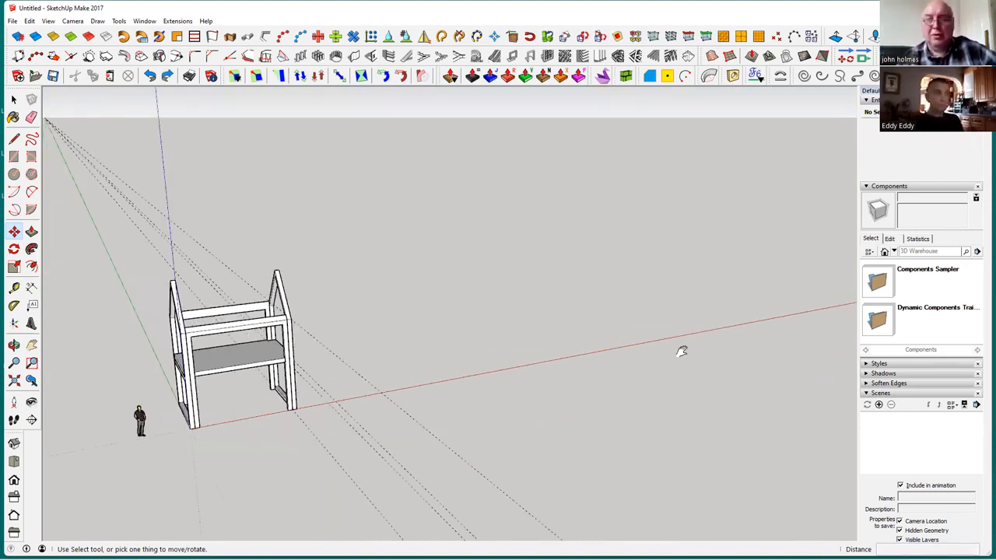
{"action": "middle_click_drag", "start_coordinate": [681, 352], "coordinate": [76, 124]}
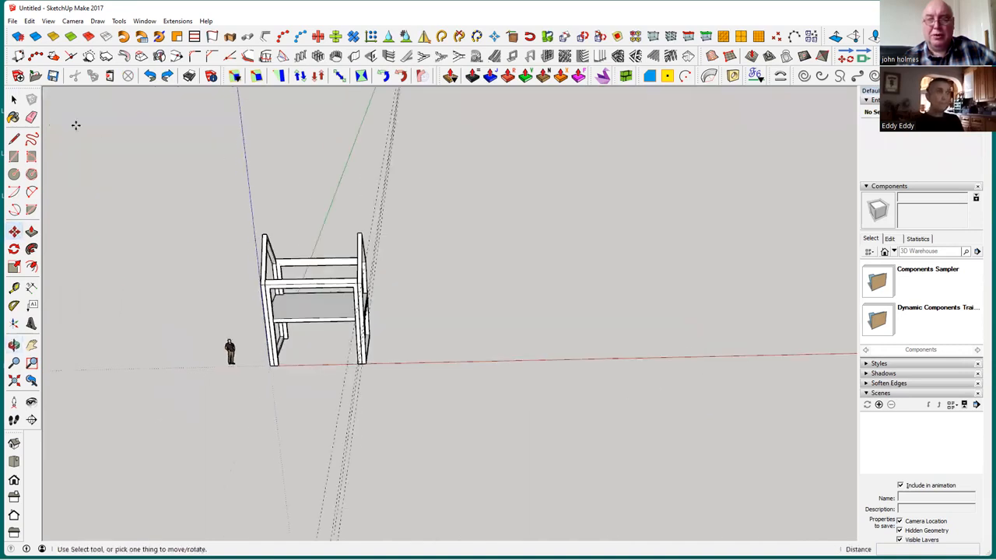
{"action": "left_click", "coordinate": [13, 99]}
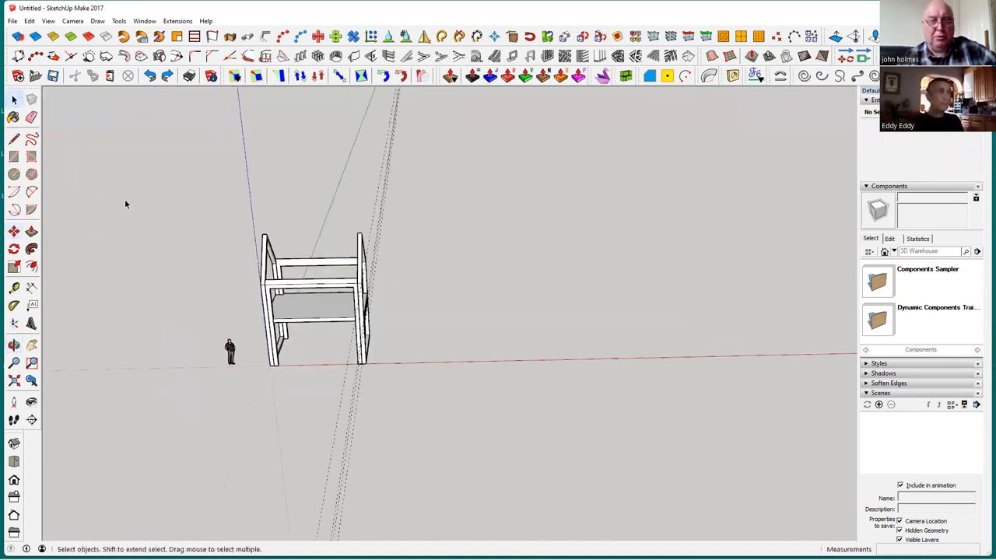